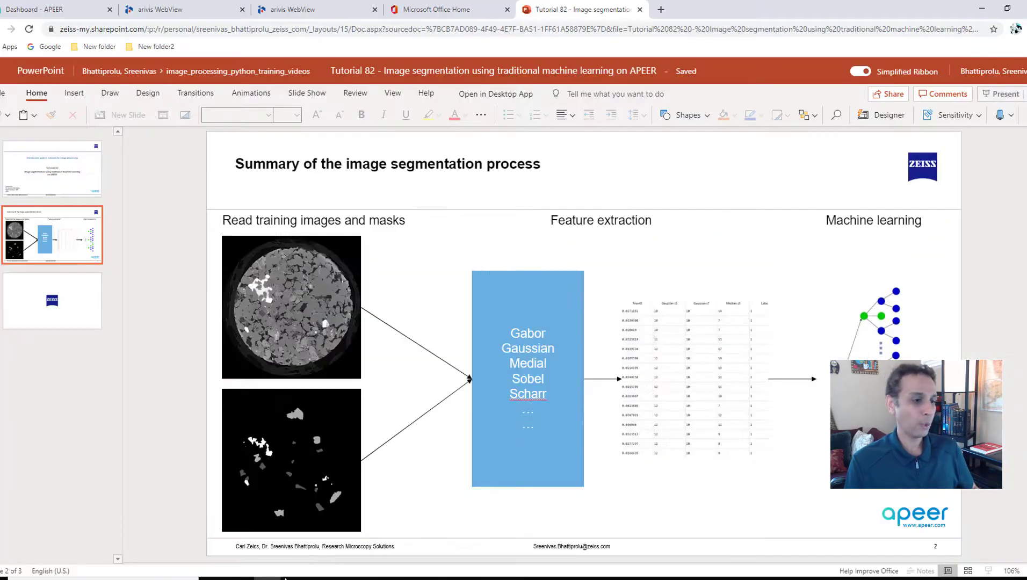
- From the APEER dashboard, open the APEER home page in a new tab, then close it
{"action": "left_click", "coordinate": [64, 9]}
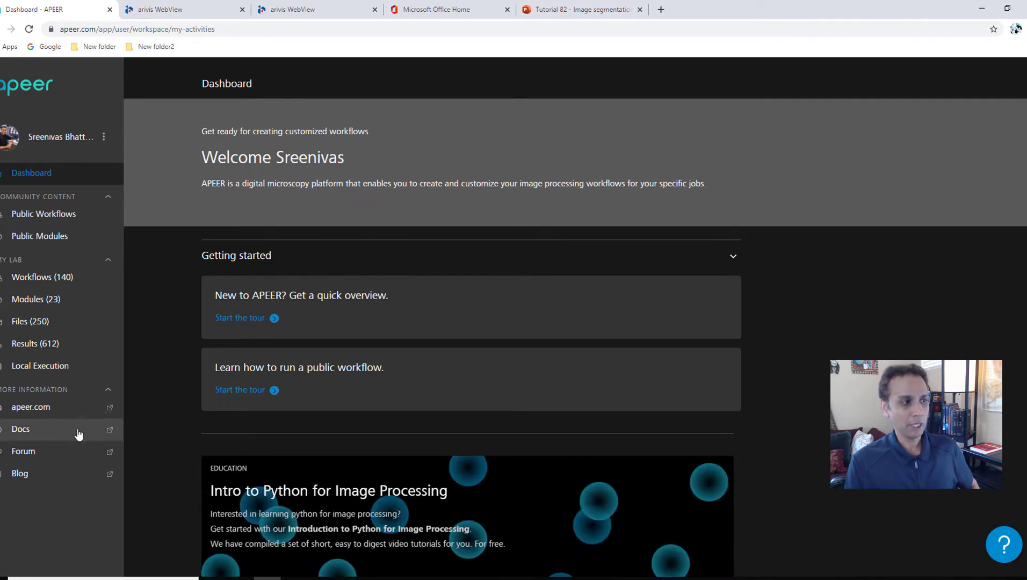
{"action": "left_click", "coordinate": [32, 410]}
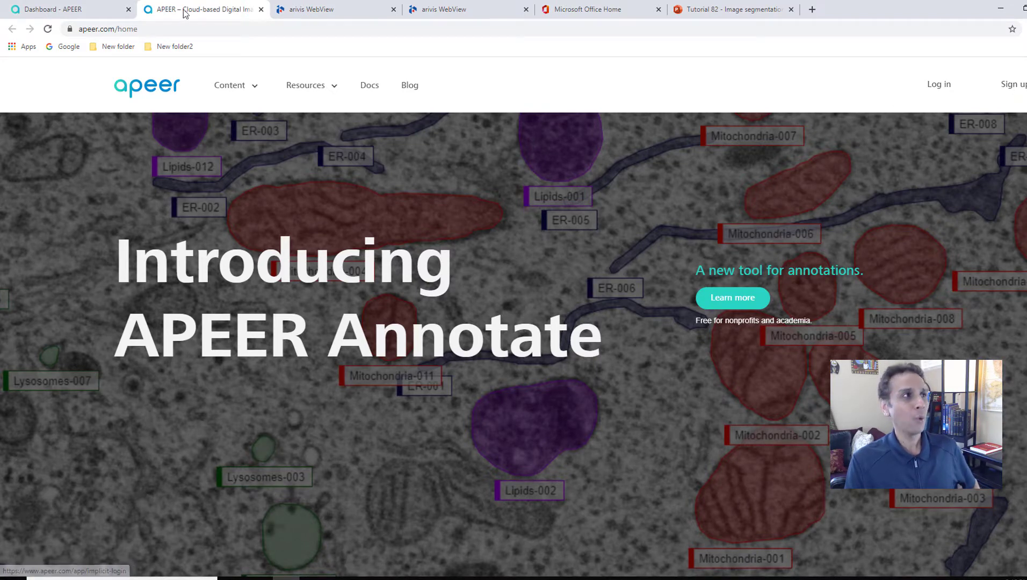
{"action": "left_click", "coordinate": [262, 10]}
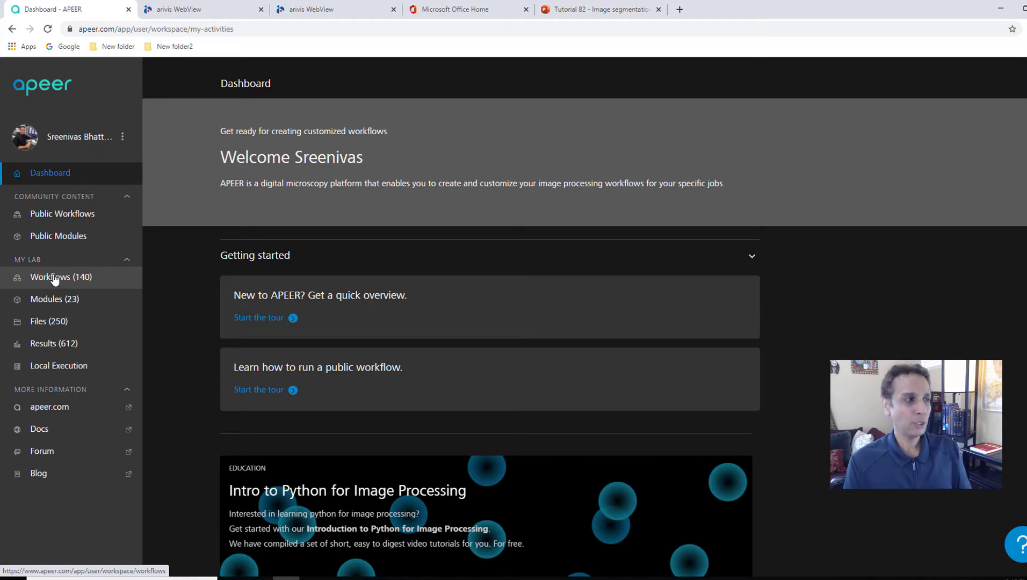
- View the uploaded files and the first file's Actions menu, then go to Public Workflows
{"action": "left_click", "coordinate": [47, 325]}
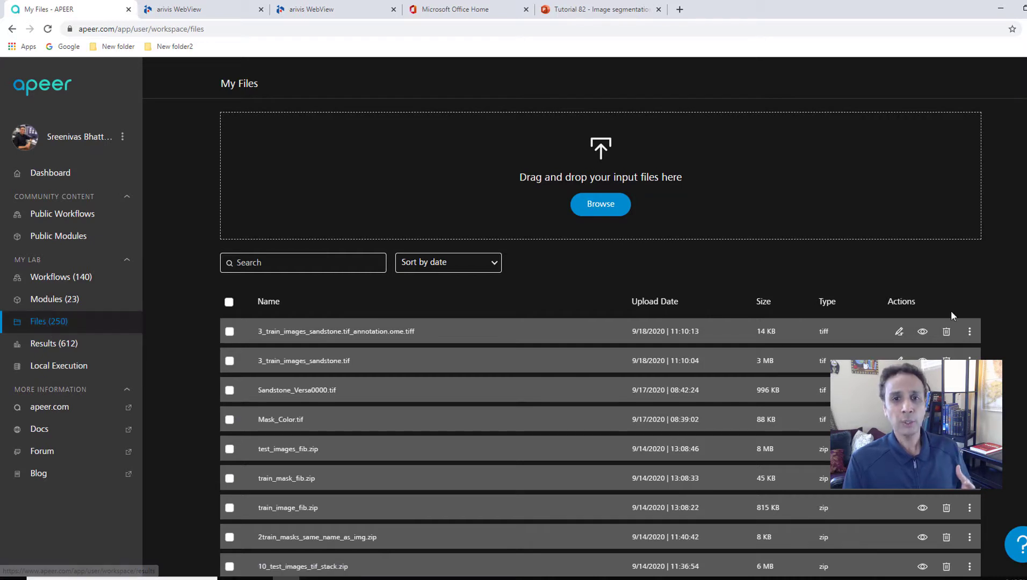
{"action": "left_click", "coordinate": [971, 333]}
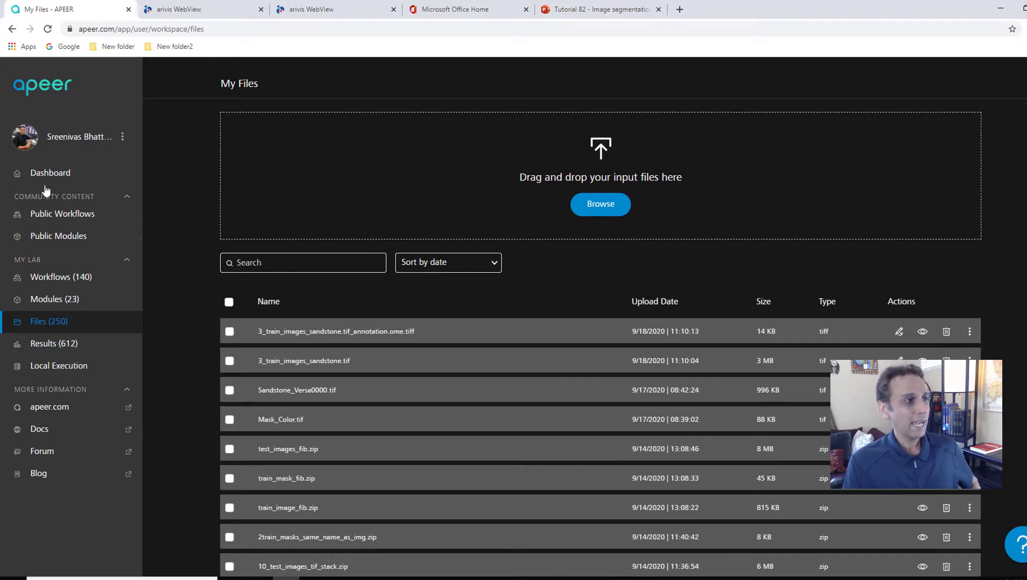
{"action": "left_click", "coordinate": [59, 218]}
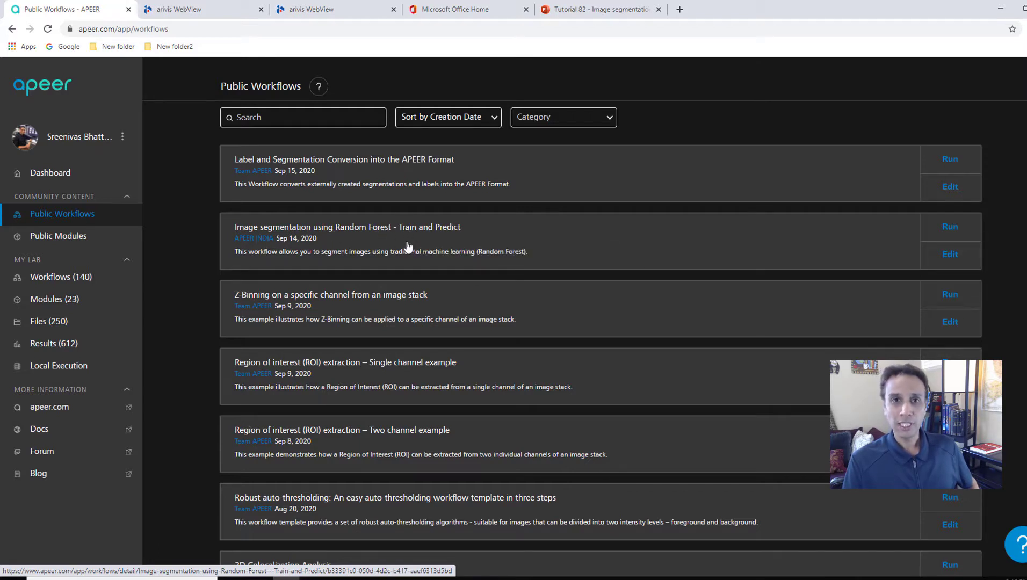
- Go to the Public Modules page
{"action": "left_click", "coordinate": [59, 237]}
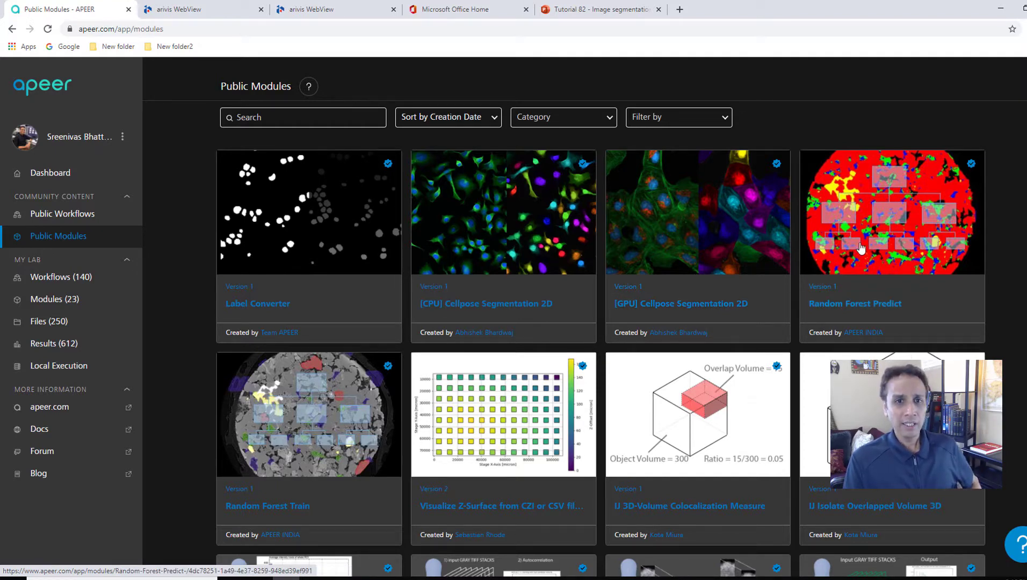
{"action": "left_click", "coordinate": [298, 435]}
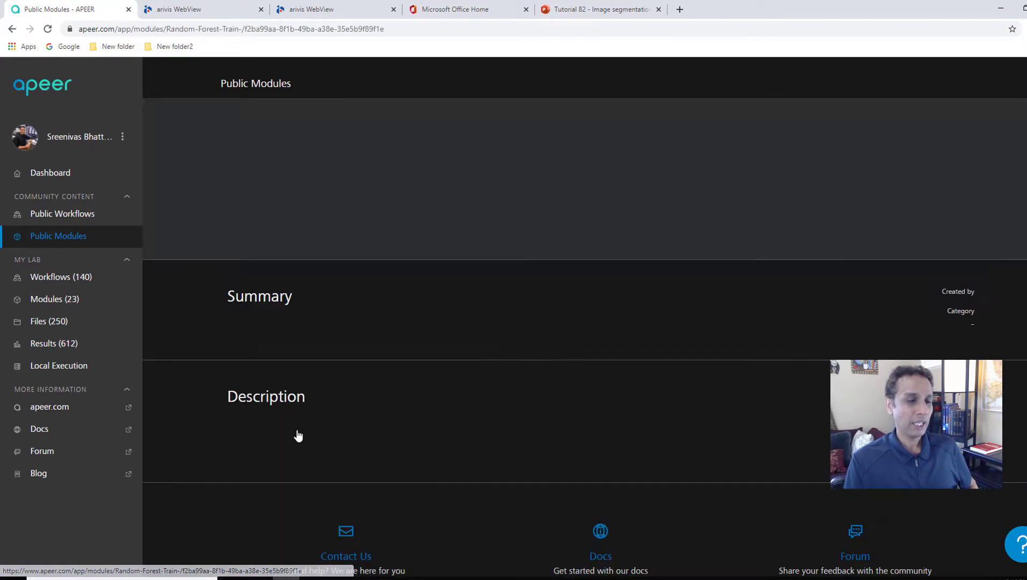
{"action": "scroll", "coordinate": [669, 322], "scroll_direction": "down", "scroll_amount": 5}
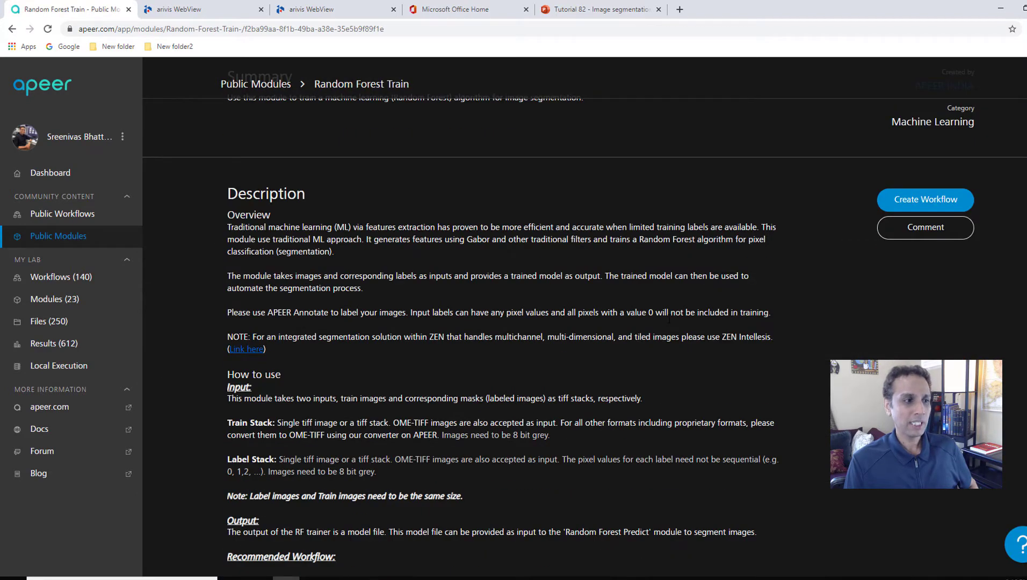
{"action": "scroll", "coordinate": [668, 320], "scroll_direction": "down", "scroll_amount": 2}
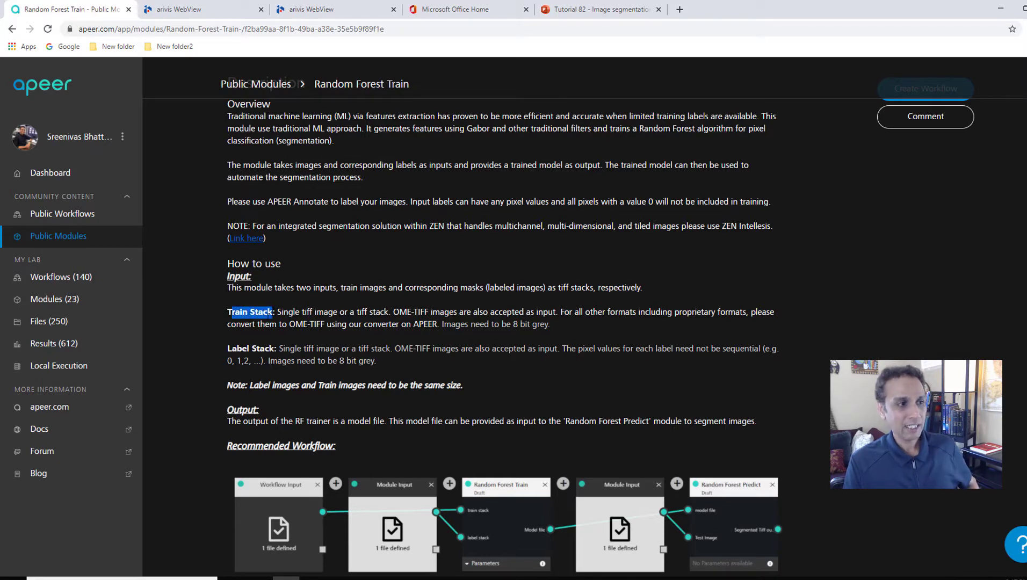
{"action": "left_click_drag", "start_coordinate": [231, 348], "coordinate": [279, 348]}
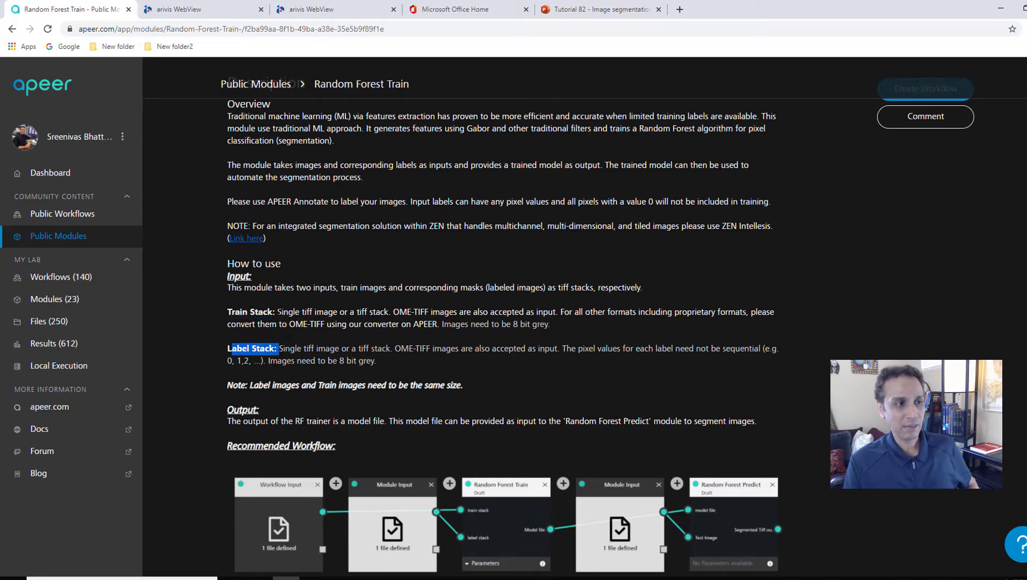
{"action": "left_click_drag", "start_coordinate": [278, 311], "coordinate": [329, 312]}
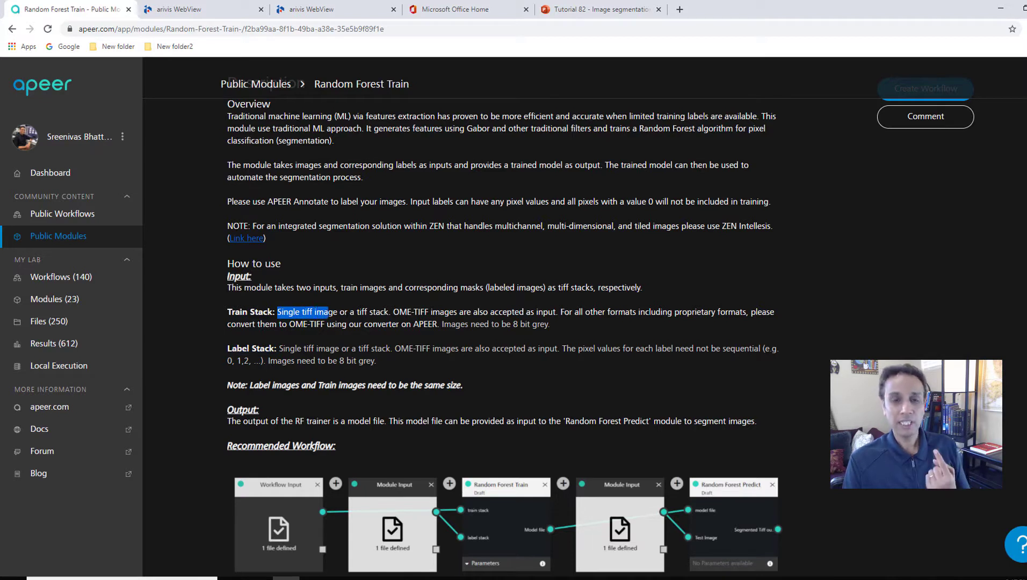
{"action": "left_click_drag", "start_coordinate": [358, 313], "coordinate": [393, 312]}
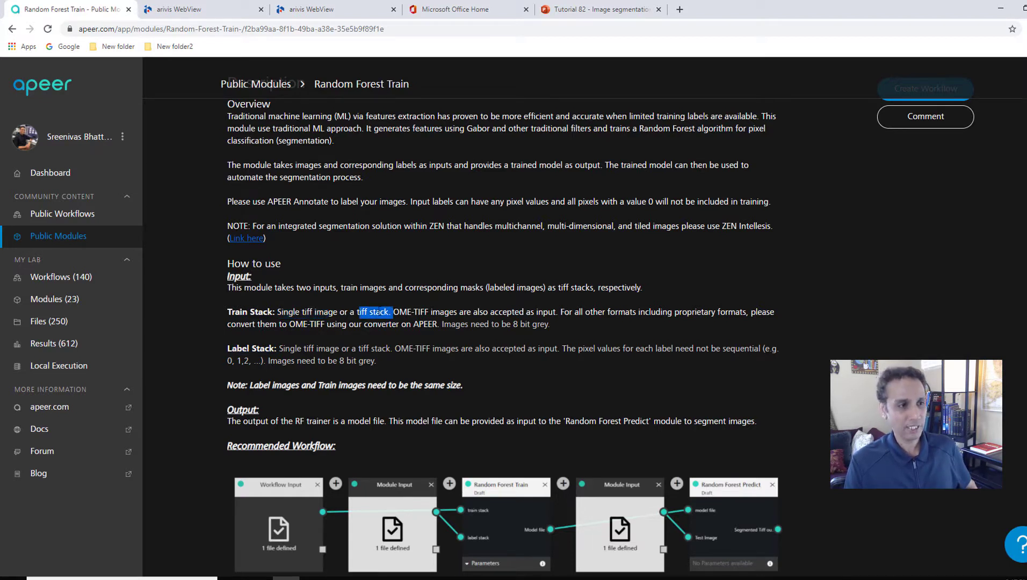
{"action": "left_click", "coordinate": [374, 312]}
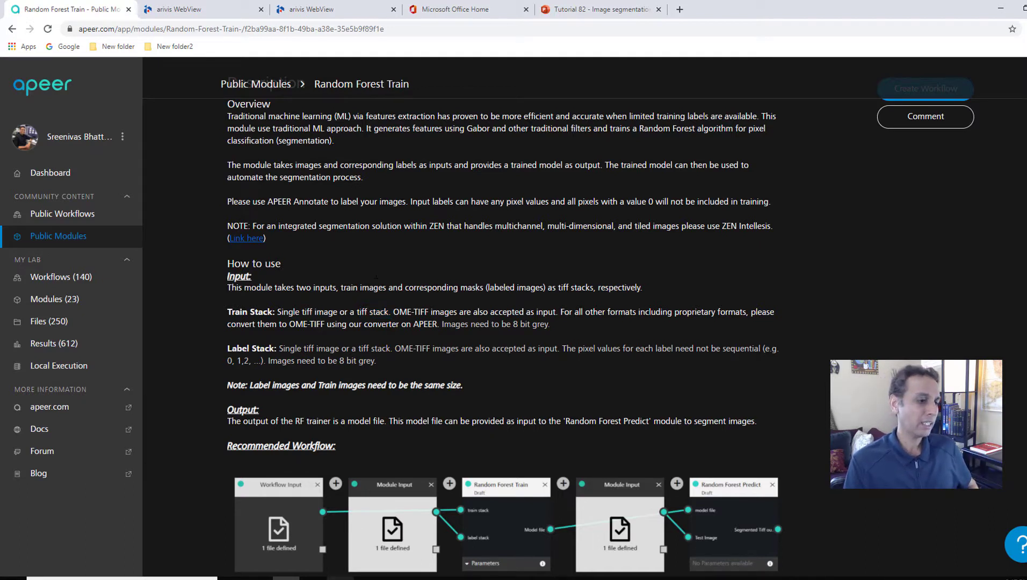
{"action": "key", "text": "alt+Tab"}
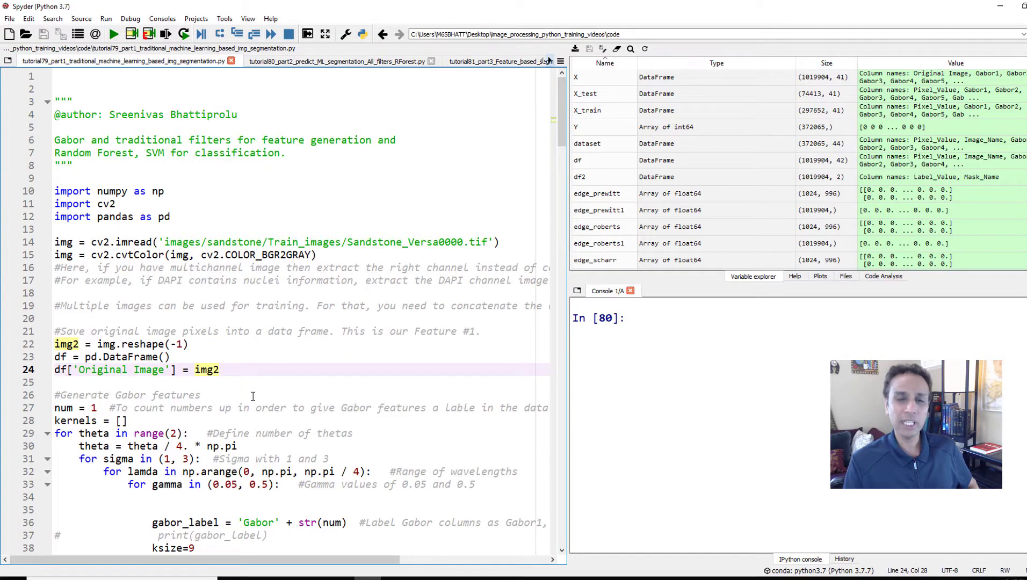
{"action": "scroll", "coordinate": [253, 396], "scroll_direction": "down", "scroll_amount": 1}
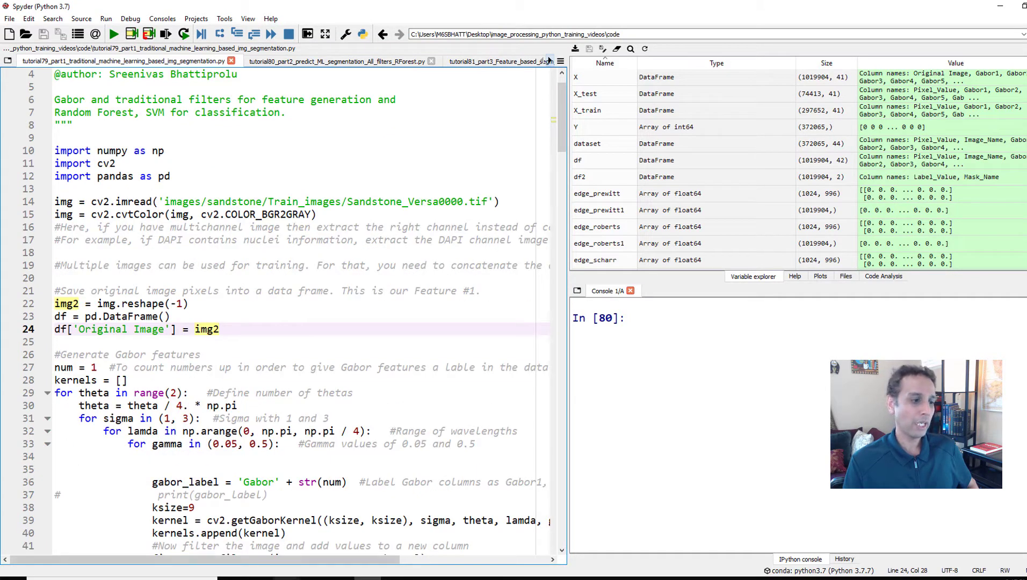
{"action": "key", "text": "super+e"}
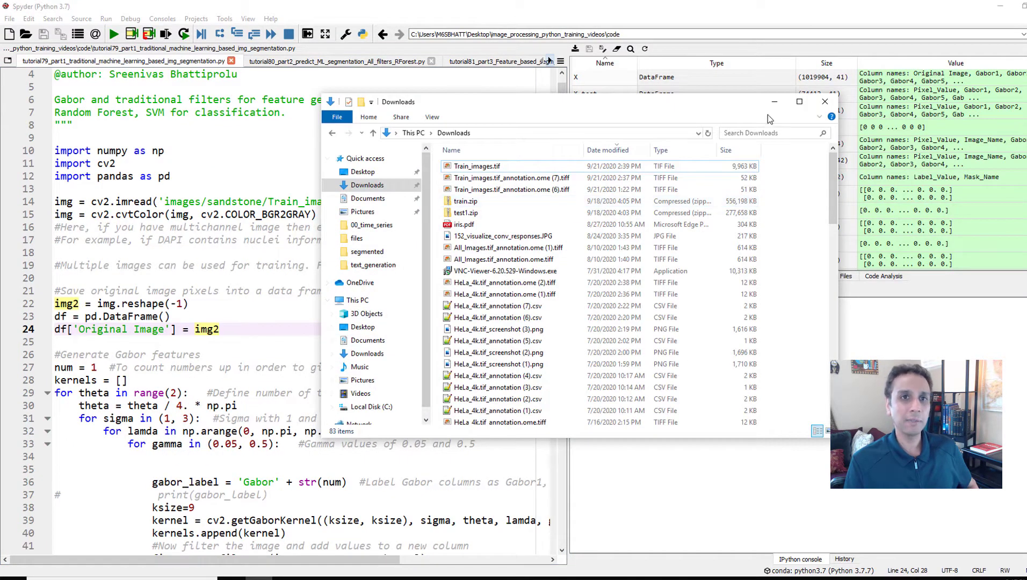
{"action": "left_click", "coordinate": [773, 103]}
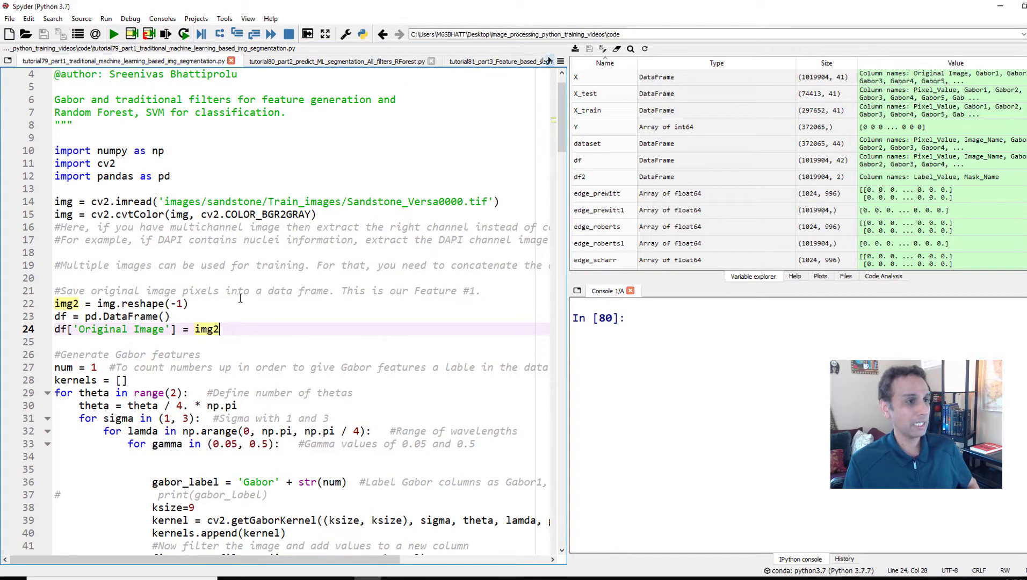
{"action": "left_click_drag", "start_coordinate": [348, 202], "coordinate": [450, 201]}
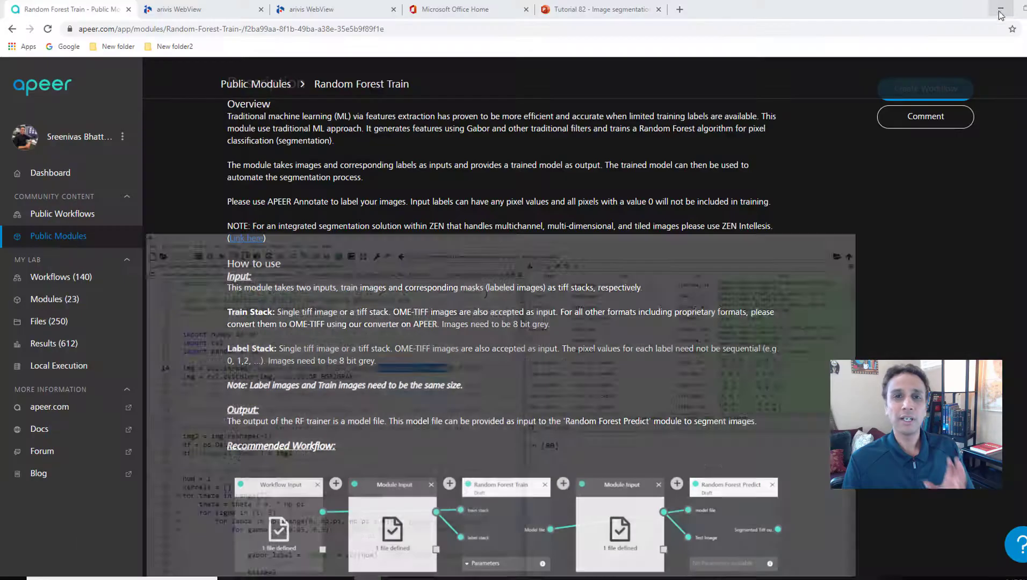
{"action": "left_click", "coordinate": [1001, 7]}
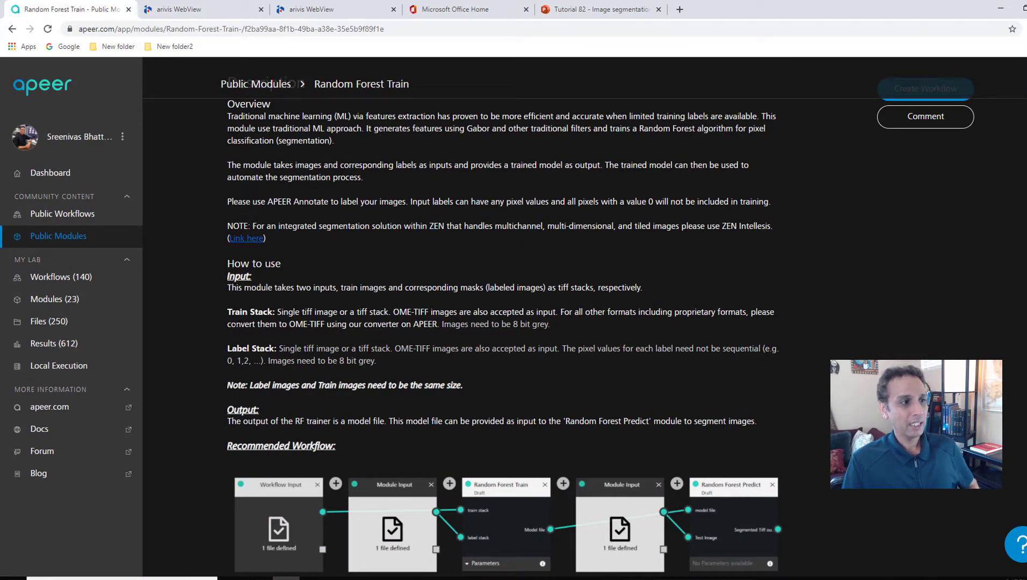
- Highlight the word 'Label' in Label Stack on the Random Forest Train page
{"action": "double_click", "coordinate": [234, 348]}
{"action": "left_click", "coordinate": [234, 348]}
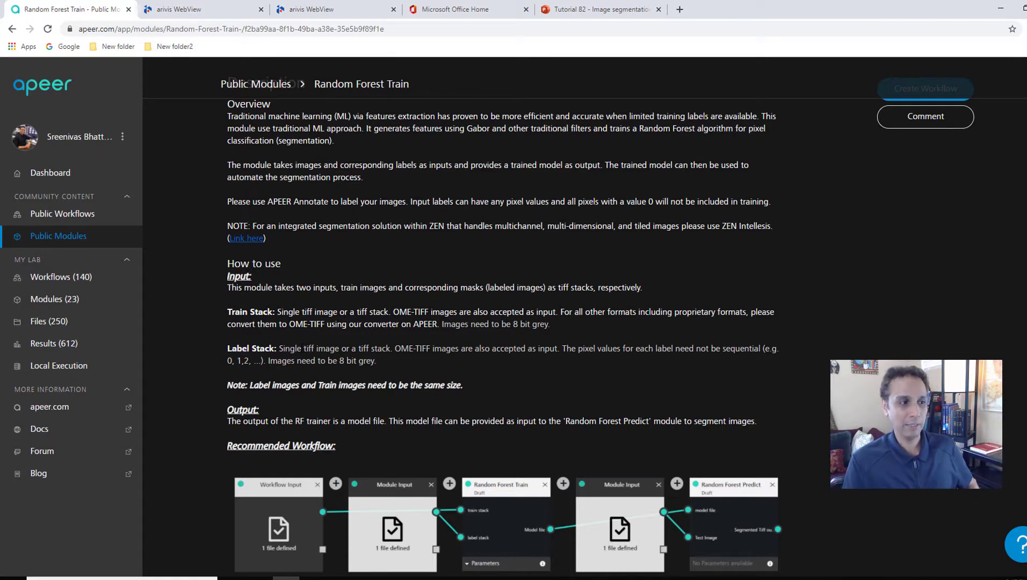
{"action": "scroll", "coordinate": [503, 322], "scroll_direction": "down", "scroll_amount": 1}
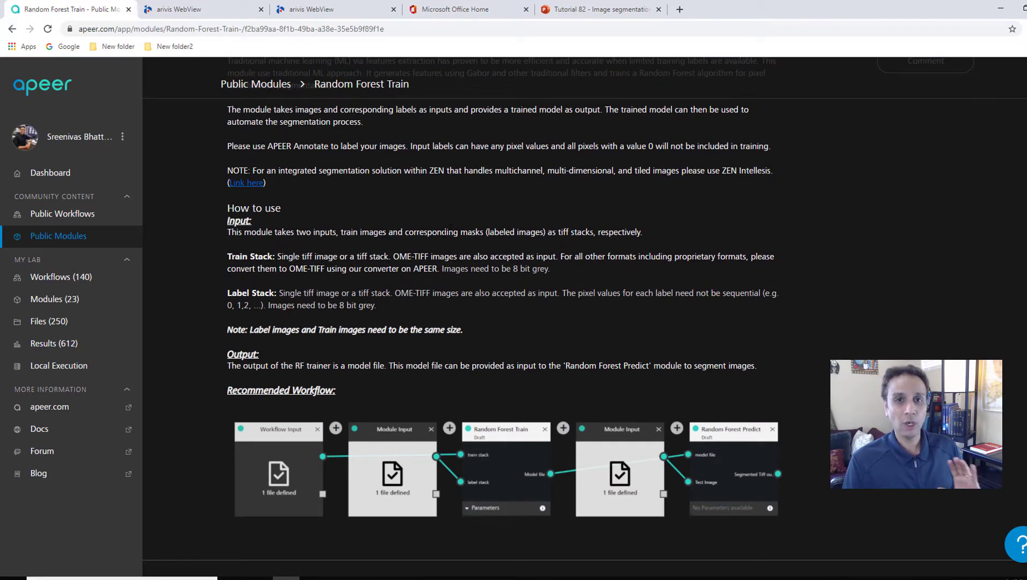
{"action": "scroll", "coordinate": [444, 231], "scroll_direction": "up", "scroll_amount": 2}
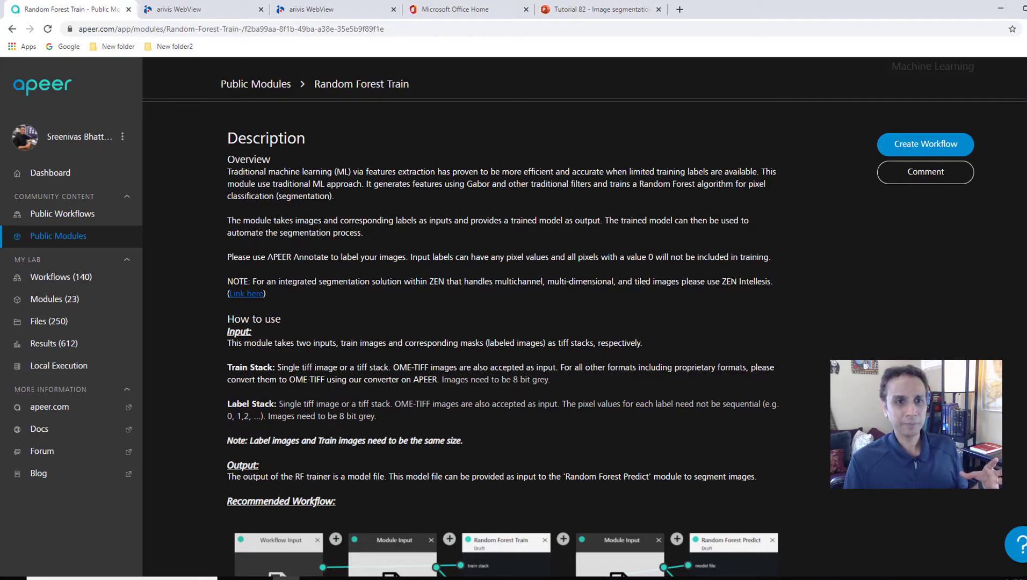
- Highlight the ZEN Intellesis mention in the module description twice
{"action": "left_click_drag", "start_coordinate": [722, 281], "coordinate": [771, 282]}
{"action": "left_click", "coordinate": [757, 282]}
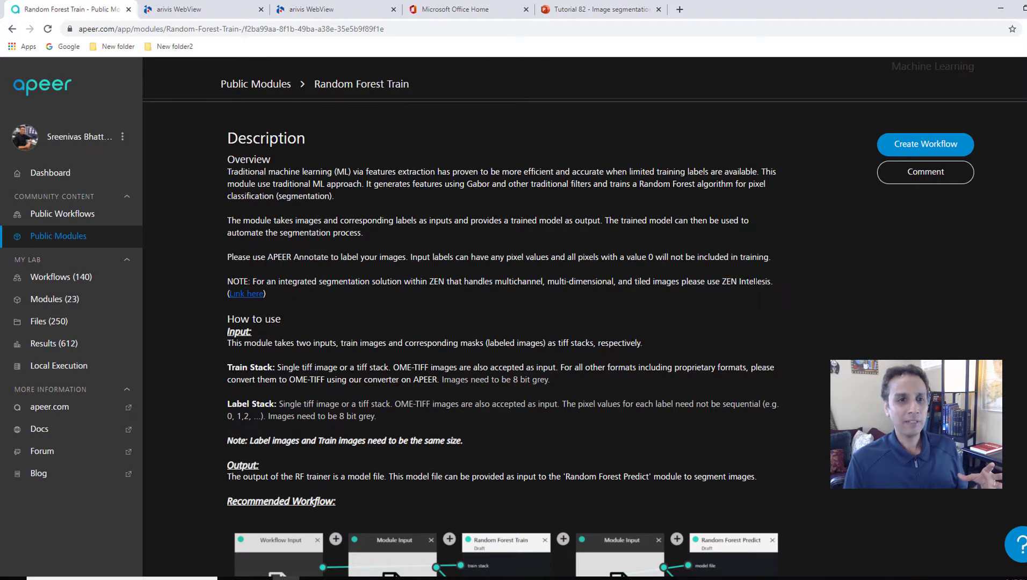
{"action": "left_click_drag", "start_coordinate": [722, 282], "coordinate": [774, 281]}
{"action": "left_click", "coordinate": [761, 281]}
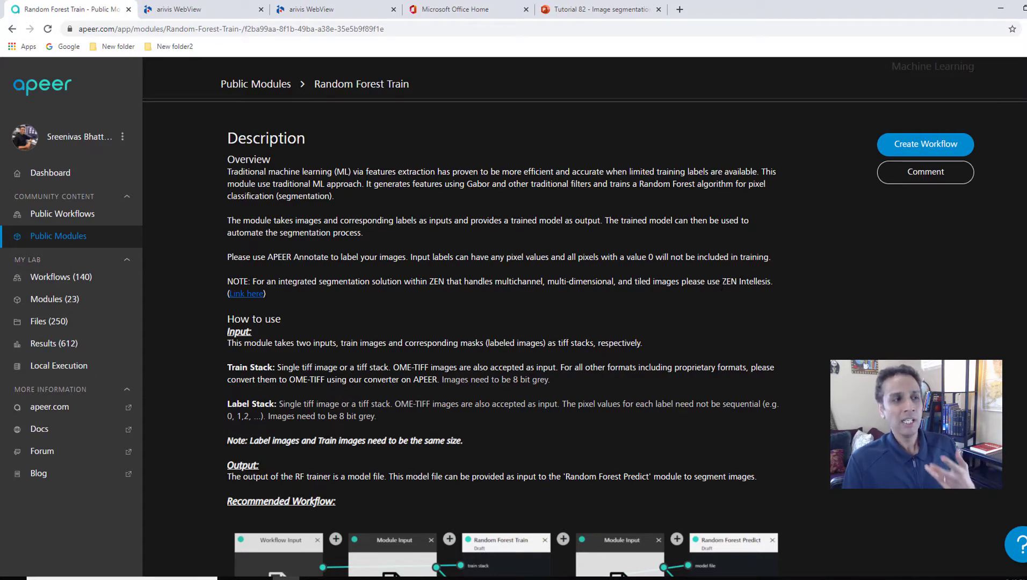
- Scroll down and back up through the Random Forest Train module page
{"action": "scroll", "coordinate": [722, 287], "scroll_direction": "down", "scroll_amount": 2}
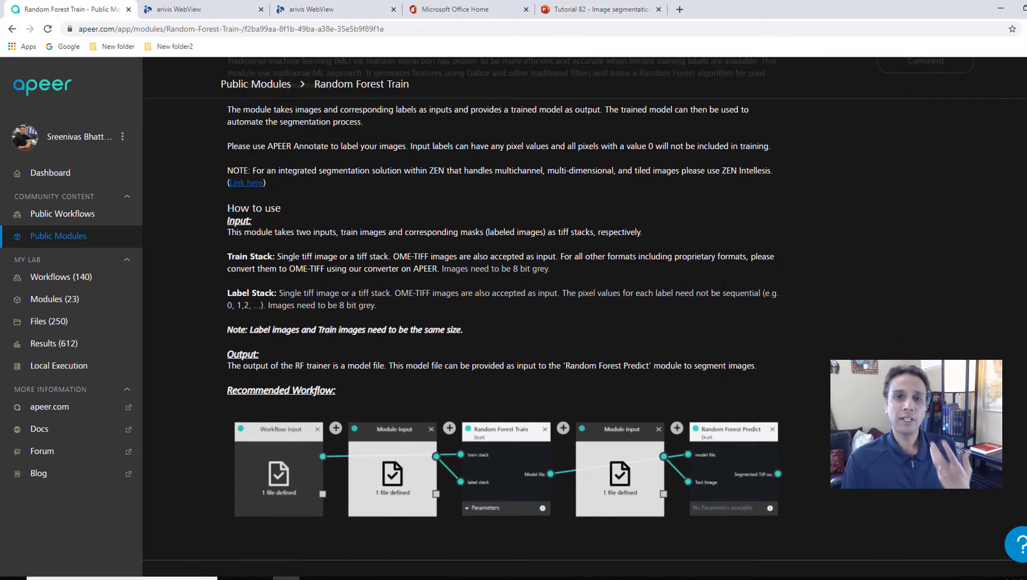
{"action": "scroll", "coordinate": [723, 284], "scroll_direction": "up", "scroll_amount": 1}
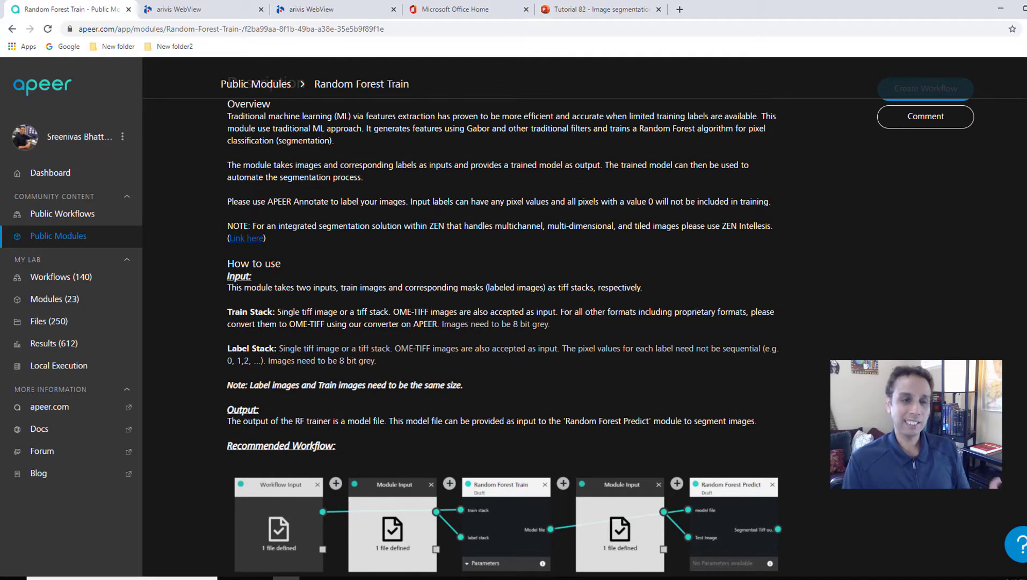
{"action": "scroll", "coordinate": [569, 388], "scroll_direction": "down", "scroll_amount": 1}
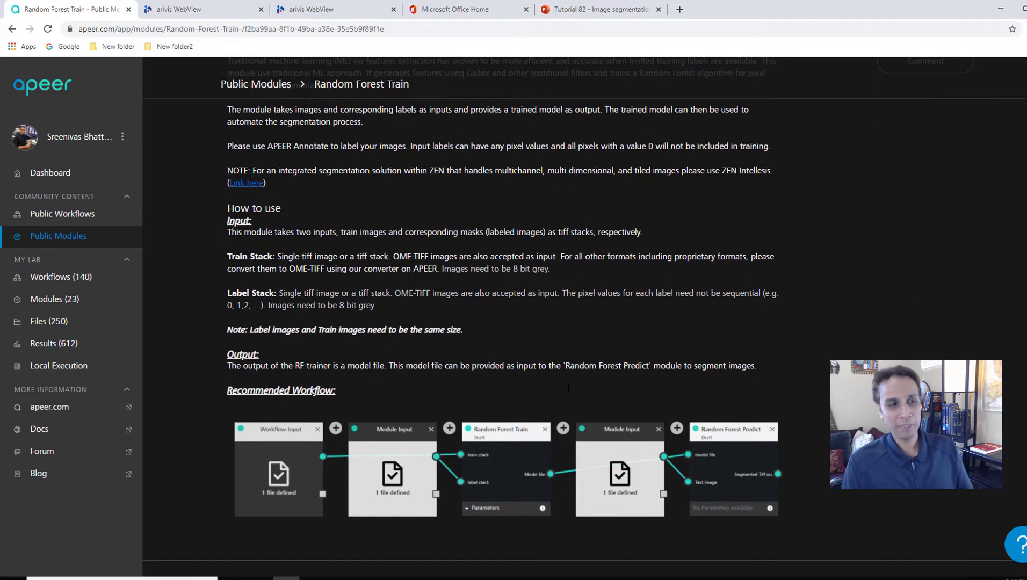
{"action": "scroll", "coordinate": [568, 388], "scroll_direction": "down", "scroll_amount": 1}
{"action": "scroll", "coordinate": [568, 388], "scroll_direction": "down", "scroll_amount": 1}
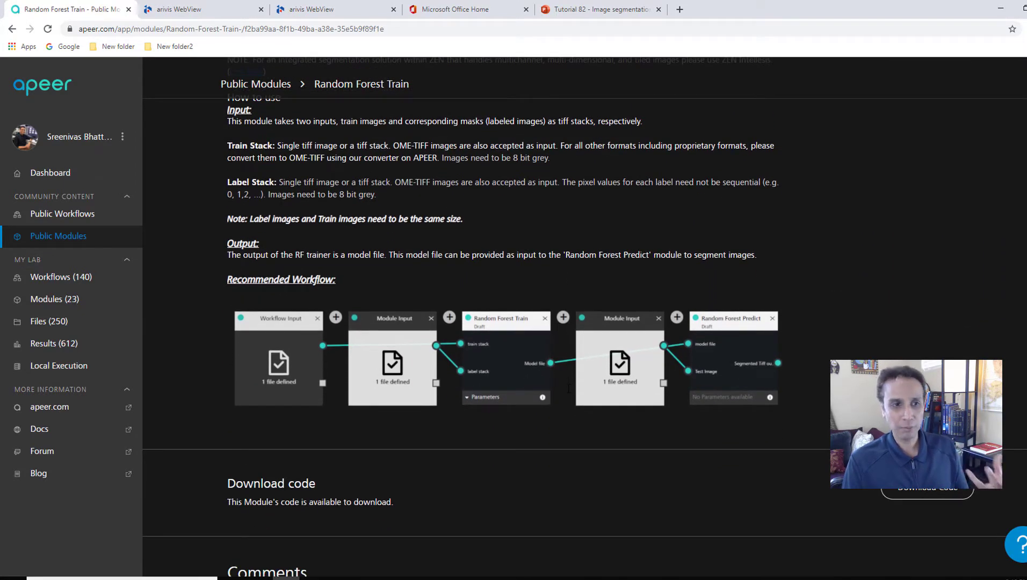
{"action": "scroll", "coordinate": [569, 387], "scroll_direction": "up", "scroll_amount": 2}
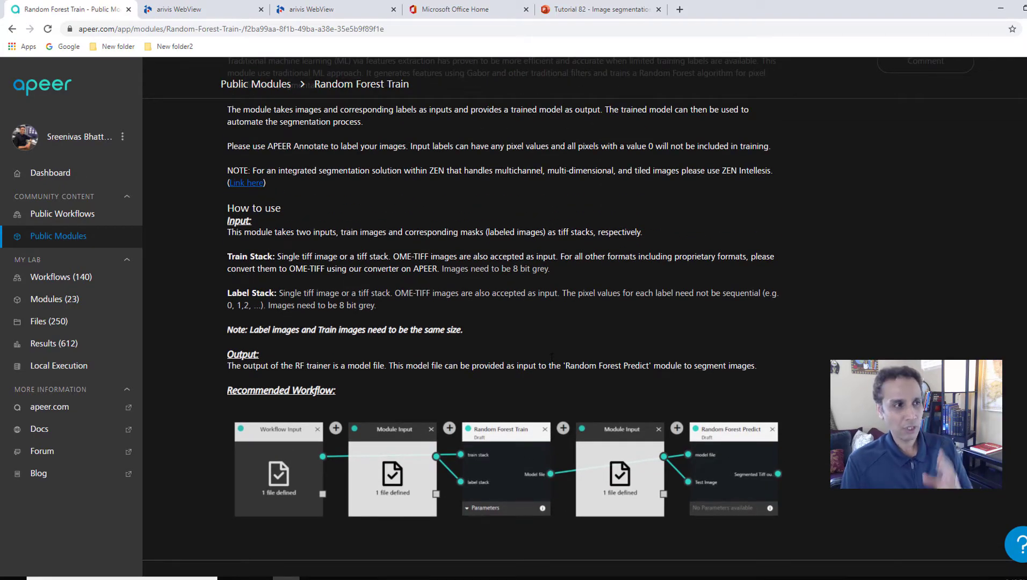
{"action": "scroll", "coordinate": [551, 358], "scroll_direction": "up", "scroll_amount": 4}
{"action": "scroll", "coordinate": [550, 378], "scroll_direction": "up", "scroll_amount": 3}
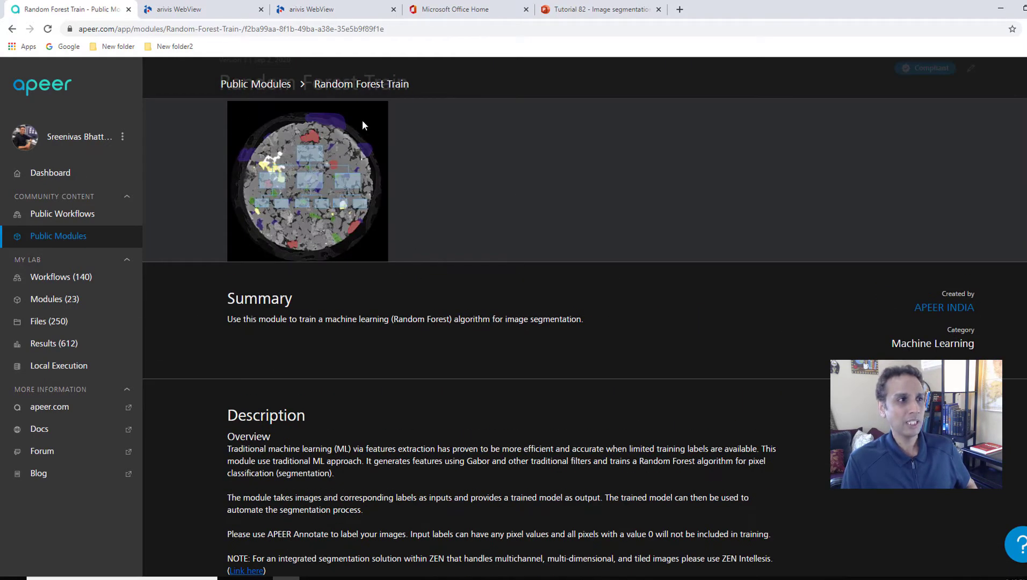
{"action": "scroll", "coordinate": [362, 126], "scroll_direction": "up", "scroll_amount": 1}
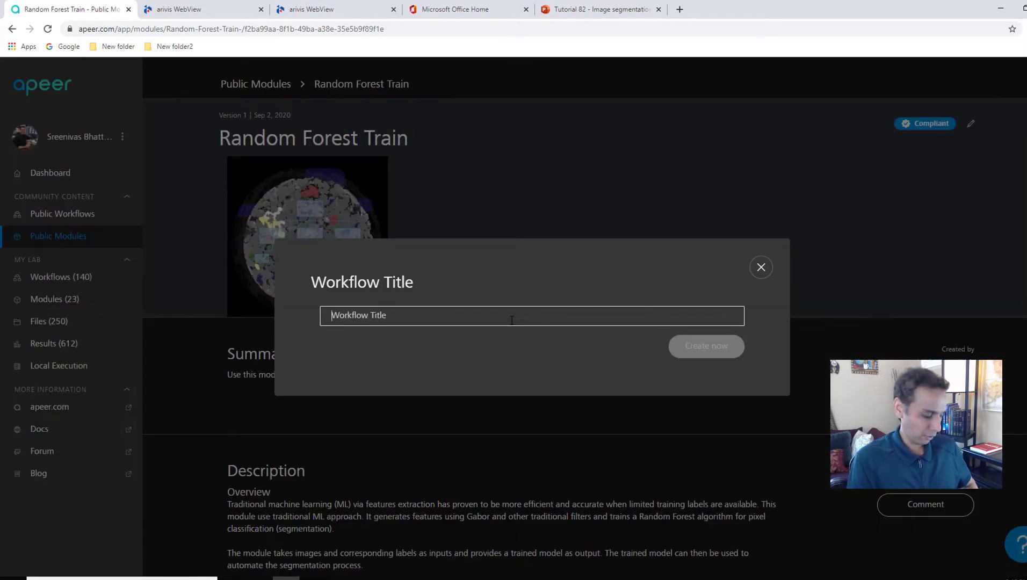
- Create 'My workflow for RF' and connect a new Module Input node to the label stack
{"action": "type", "text": "My work"}
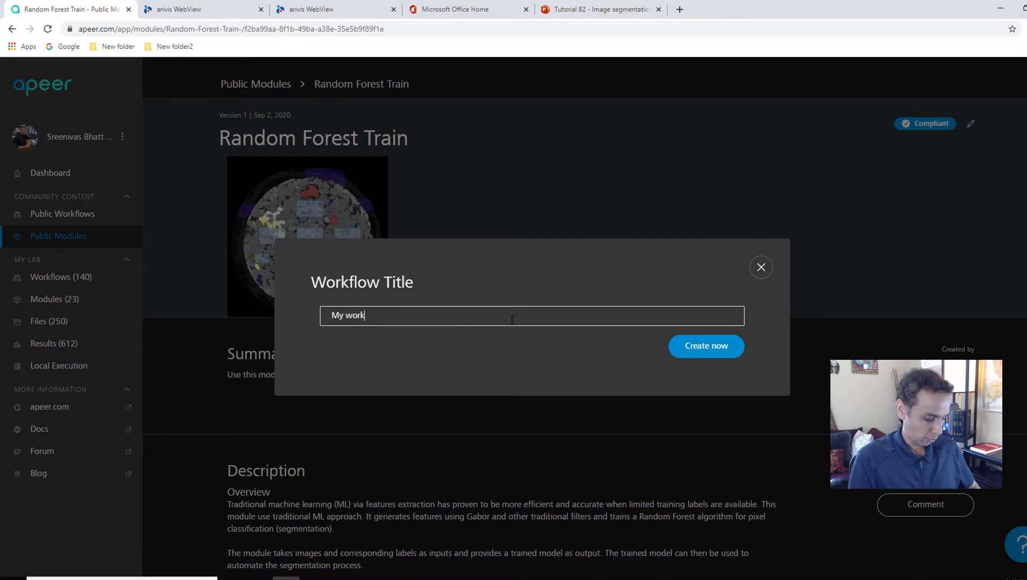
{"action": "type", "text": "flow for "}
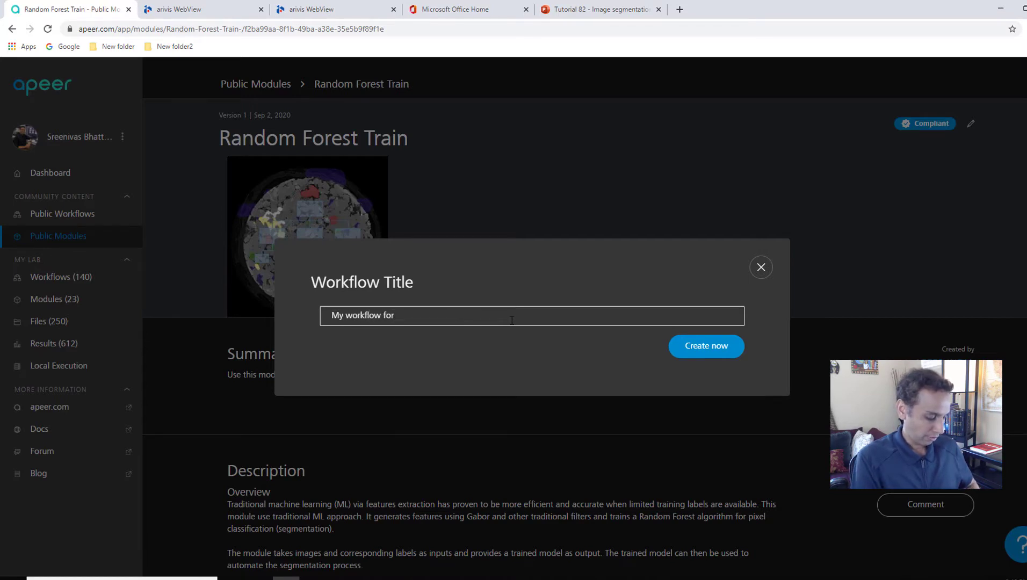
{"action": "type", "text": "RF"}
{"action": "left_click", "coordinate": [693, 355]}
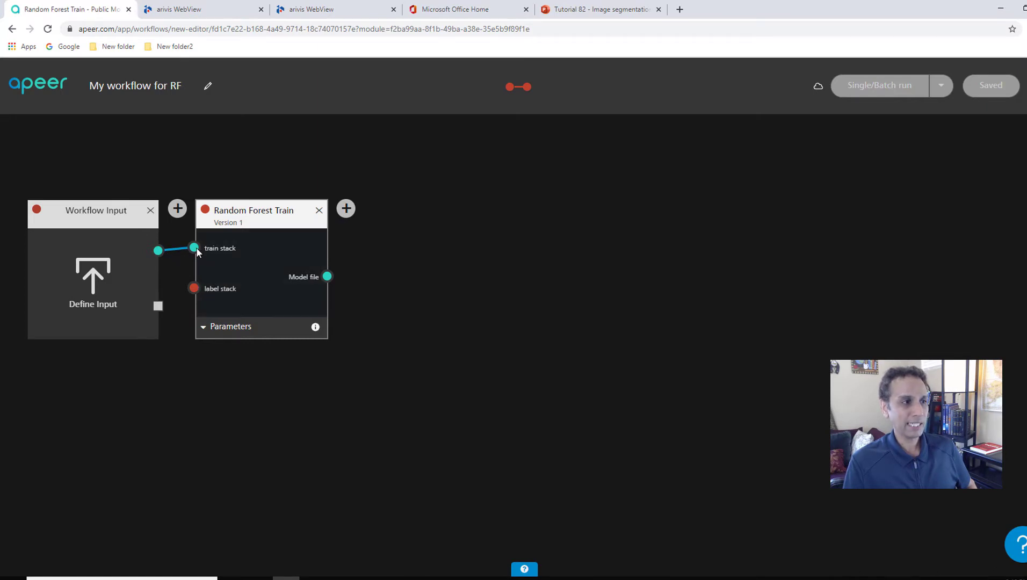
{"action": "left_click", "coordinate": [178, 210]}
{"action": "type", "text": "inpu"}
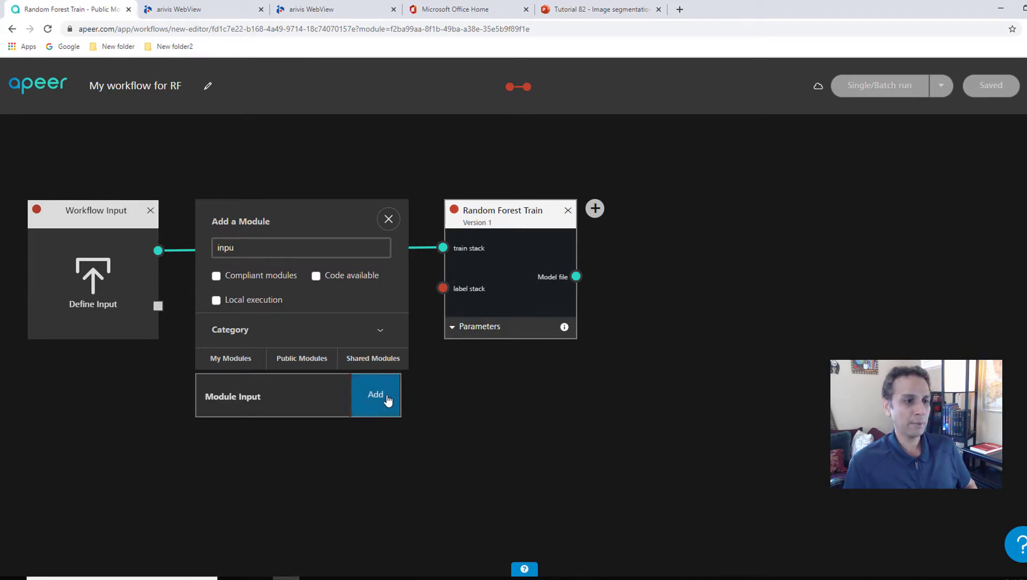
{"action": "left_click", "coordinate": [379, 398]}
{"action": "left_click_drag", "start_coordinate": [326, 252], "coordinate": [364, 290]}
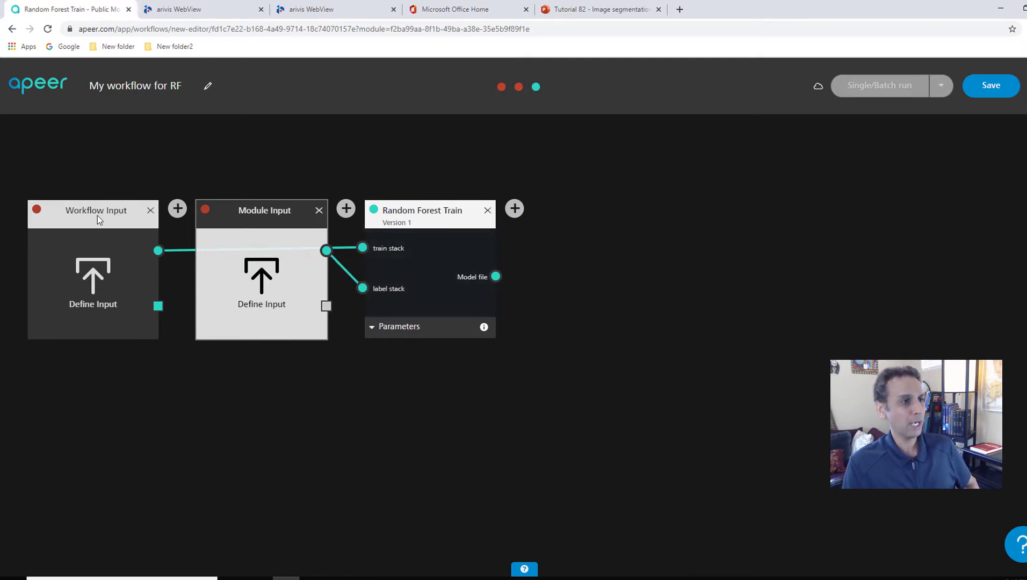
- Set the first workflow input to the uploaded file 3_train_images_sandstone.tif
{"action": "left_click", "coordinate": [106, 280]}
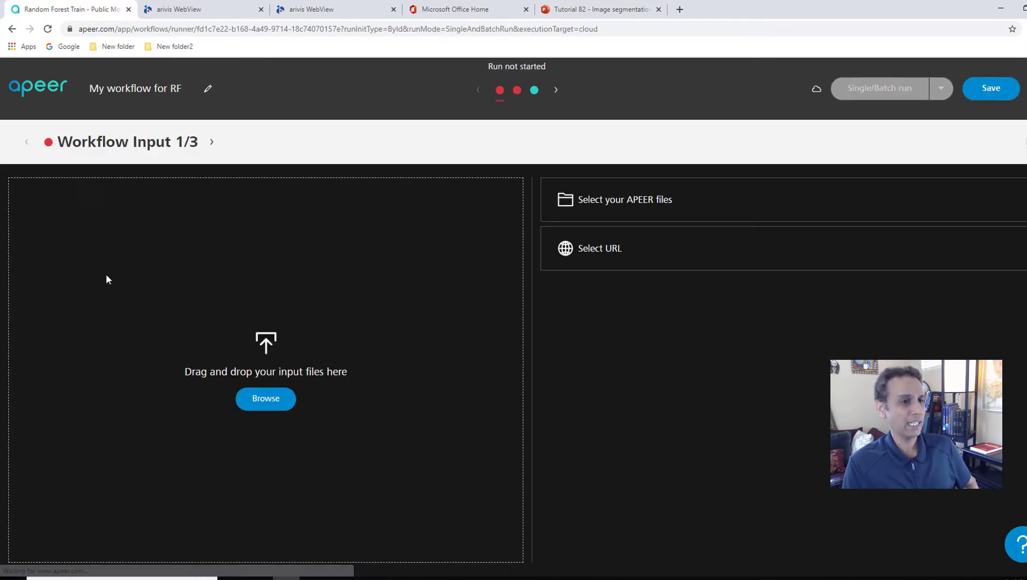
{"action": "left_click", "coordinate": [612, 199]}
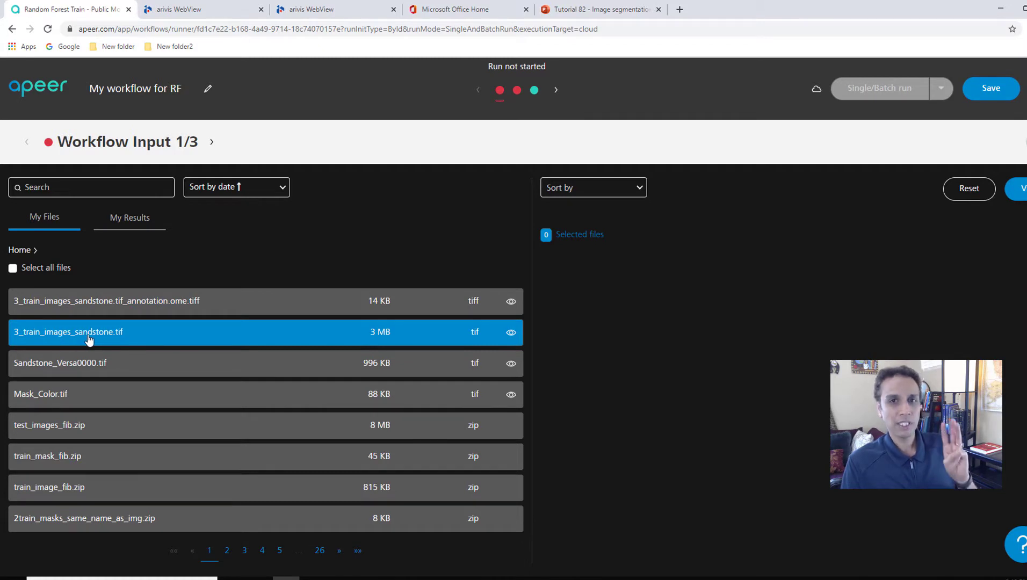
{"action": "left_click", "coordinate": [89, 333]}
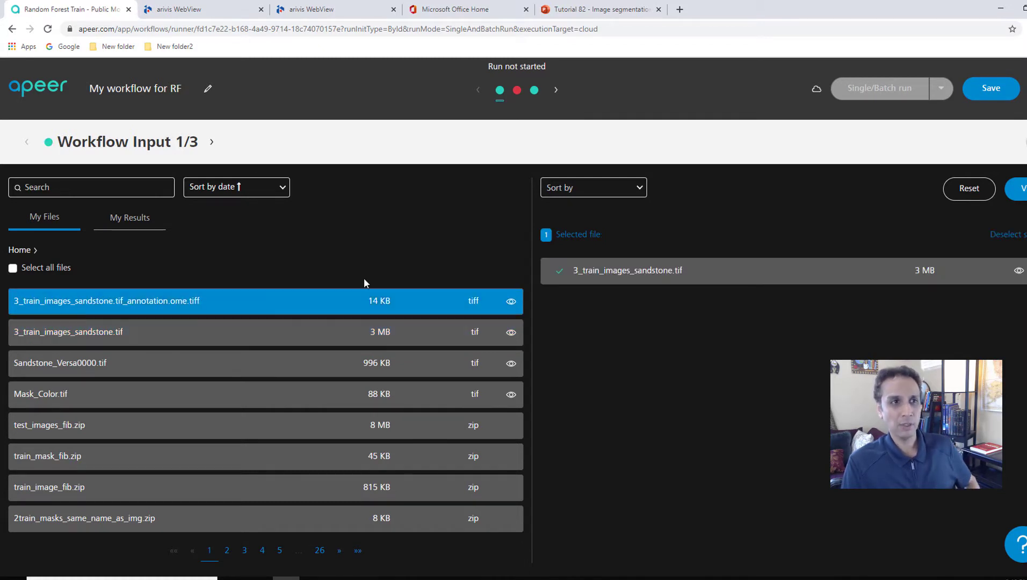
- Set Module Input 2/3 to 3_train_images_sandstone.tif_annotation.ome.tiff from uploaded files
{"action": "left_click", "coordinate": [517, 90]}
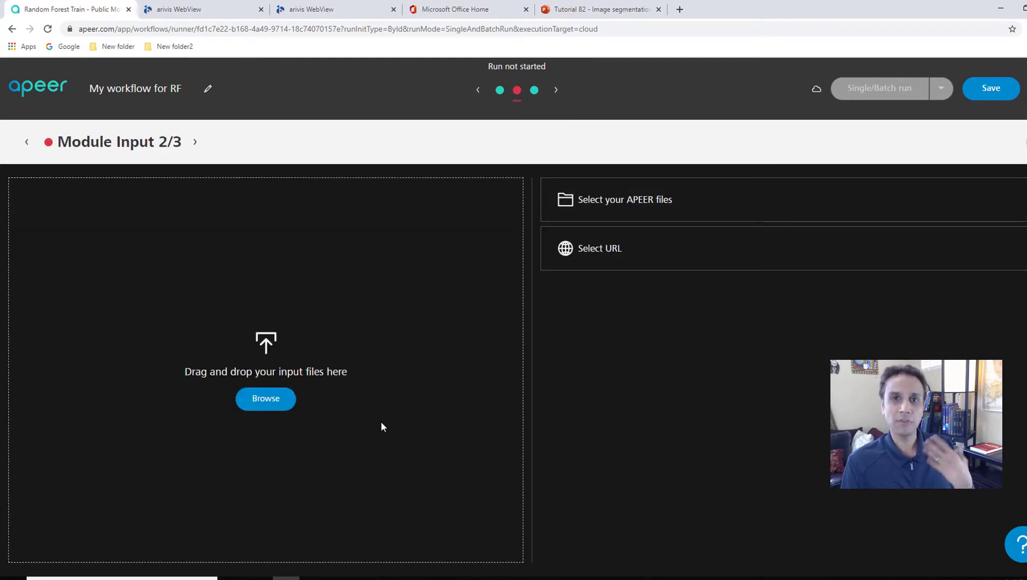
{"action": "left_click", "coordinate": [614, 206]}
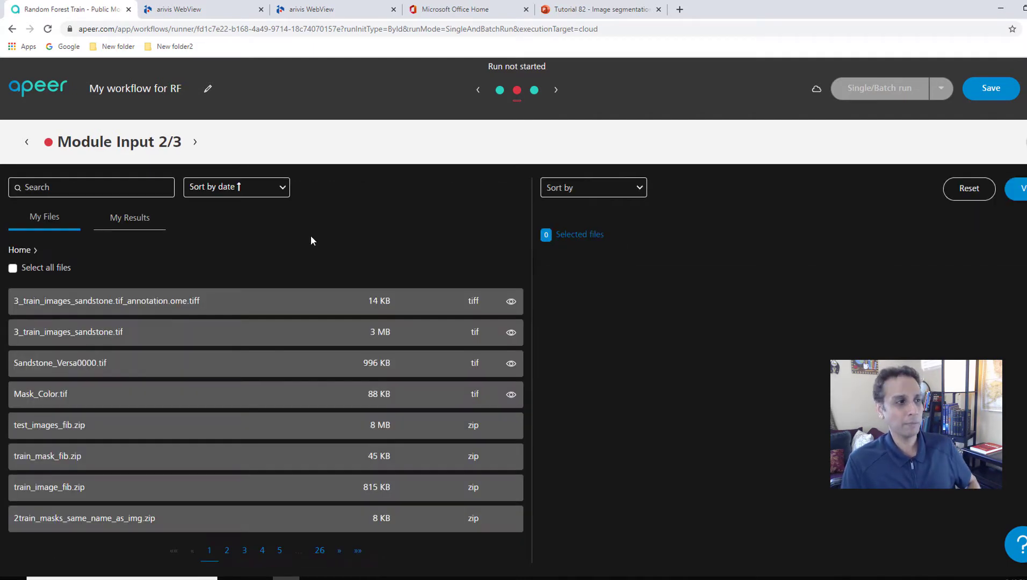
{"action": "left_click", "coordinate": [82, 307]}
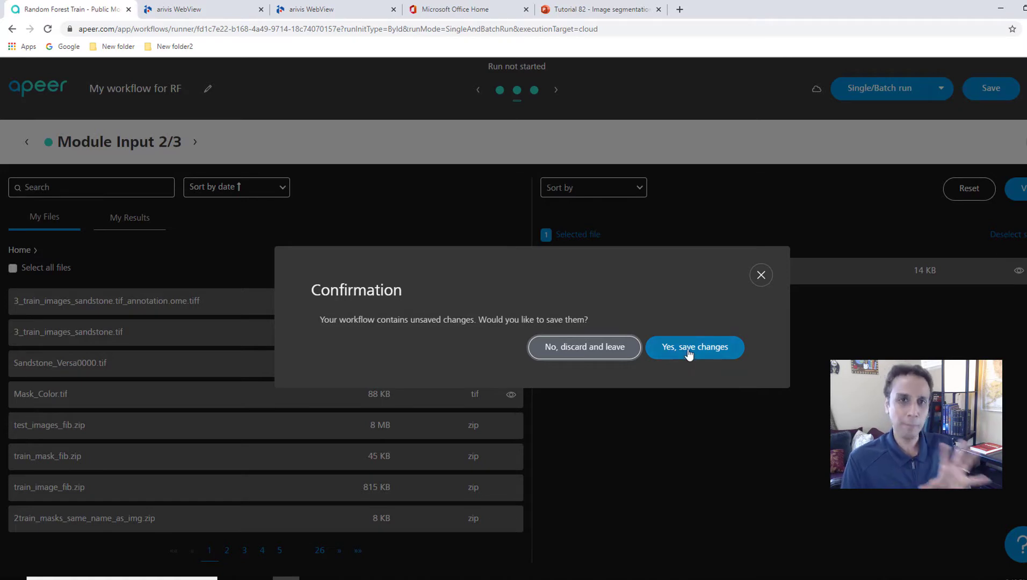
- Save the workflow changes, then browse Public Modules, Workflows (141) and Modules (23)
{"action": "left_click", "coordinate": [585, 350]}
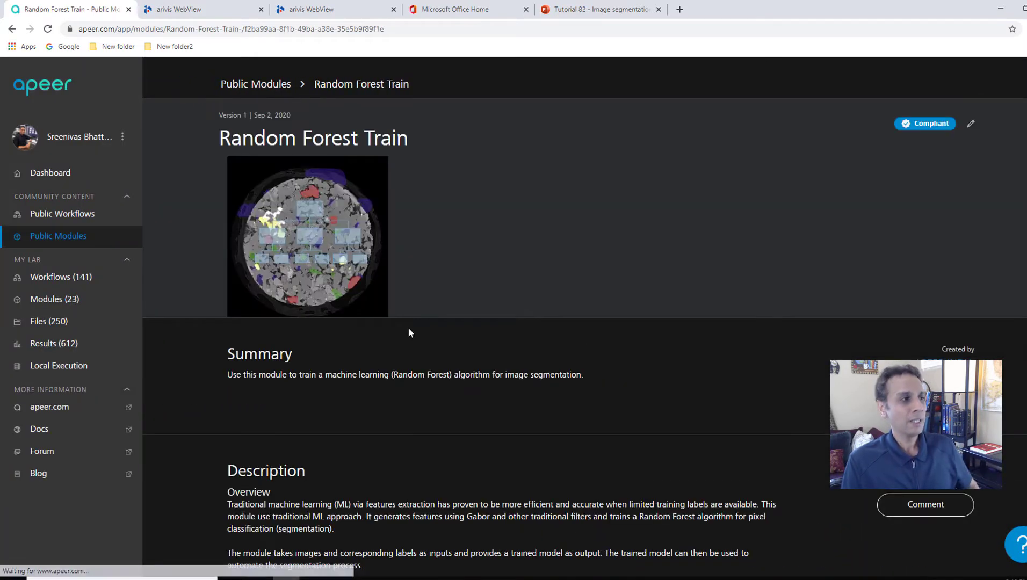
{"action": "left_click", "coordinate": [59, 239]}
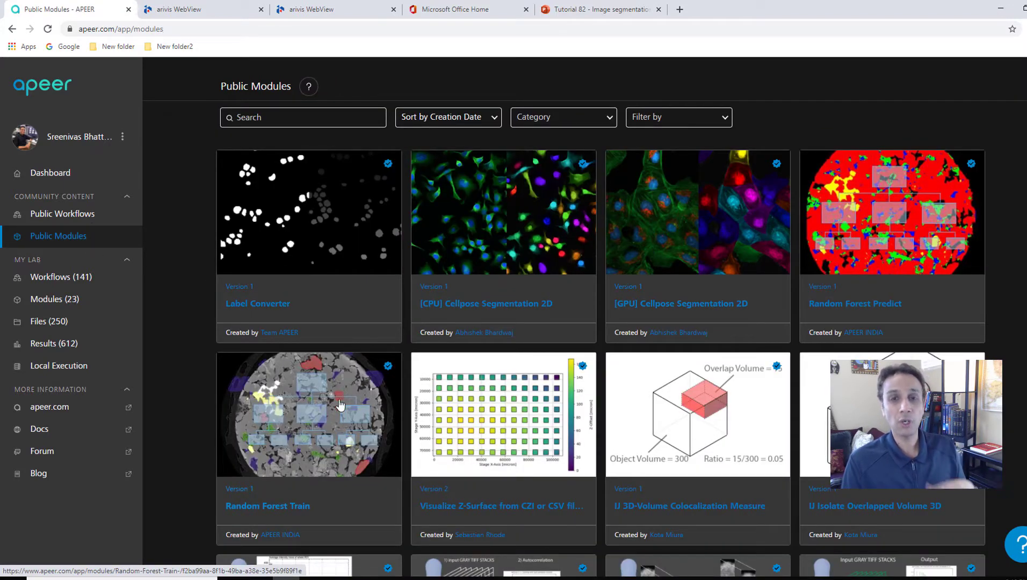
{"action": "left_click", "coordinate": [77, 279]}
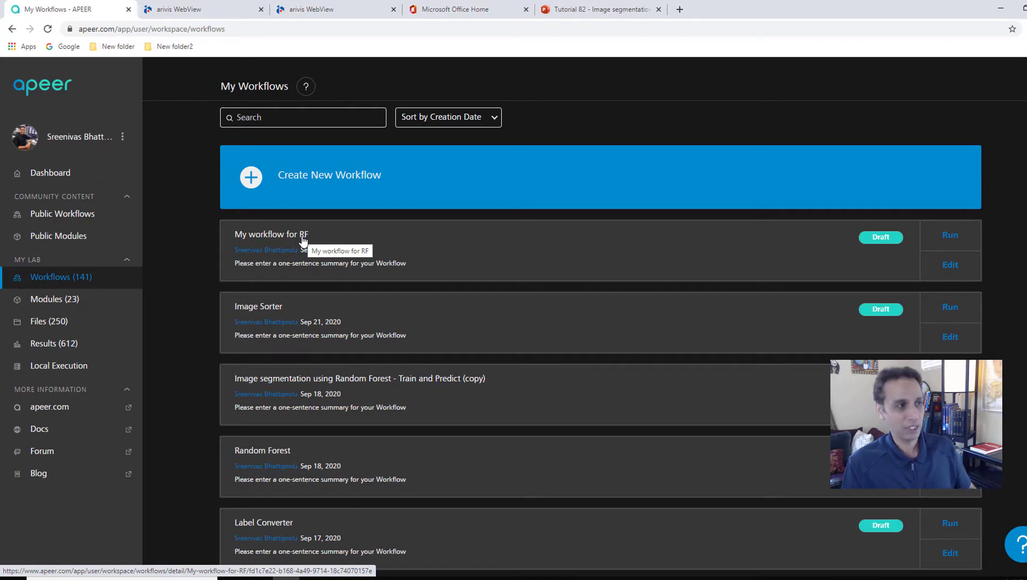
{"action": "left_click", "coordinate": [73, 303]}
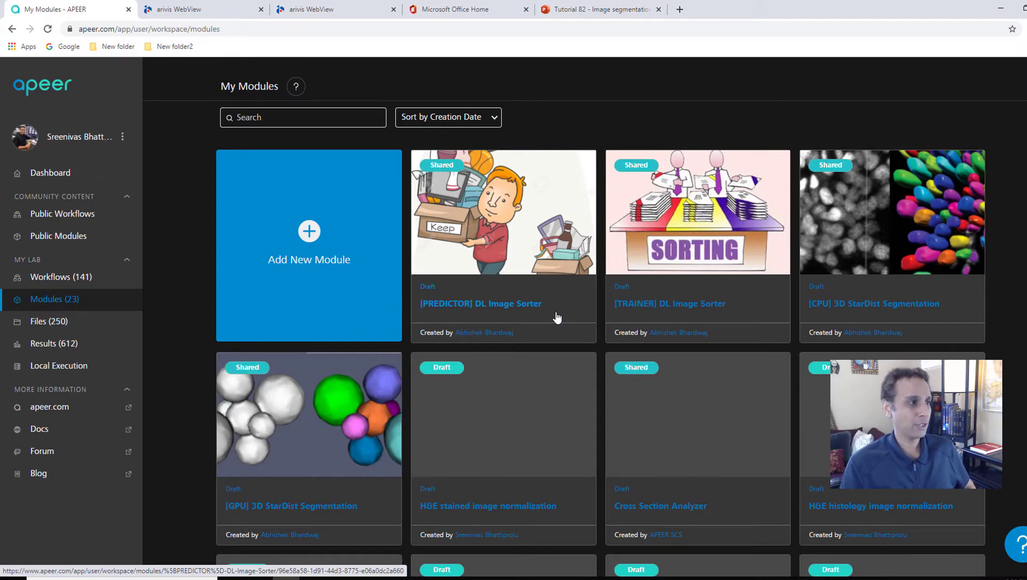
{"action": "left_click", "coordinate": [312, 230]}
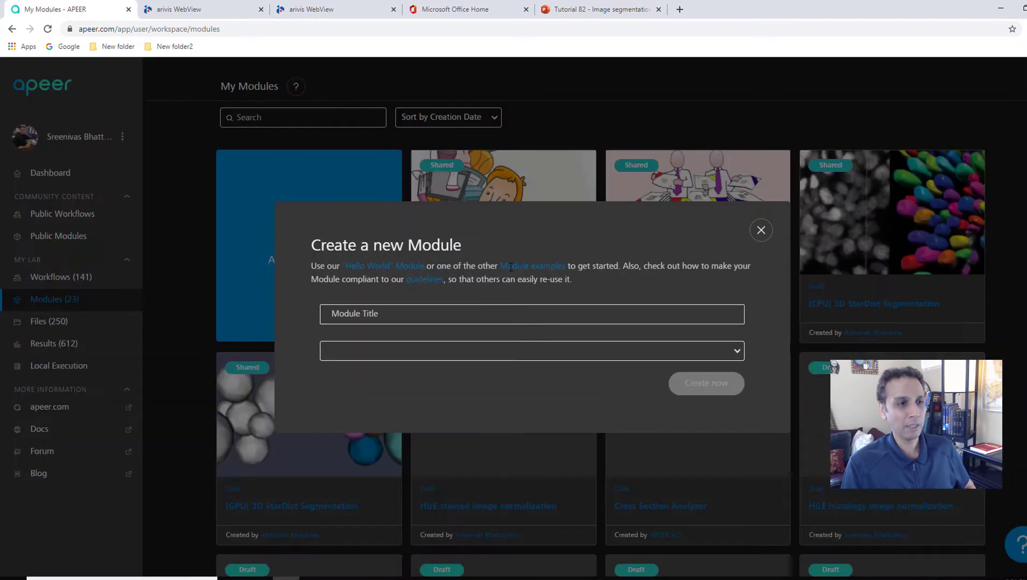
{"action": "left_click", "coordinate": [496, 352]}
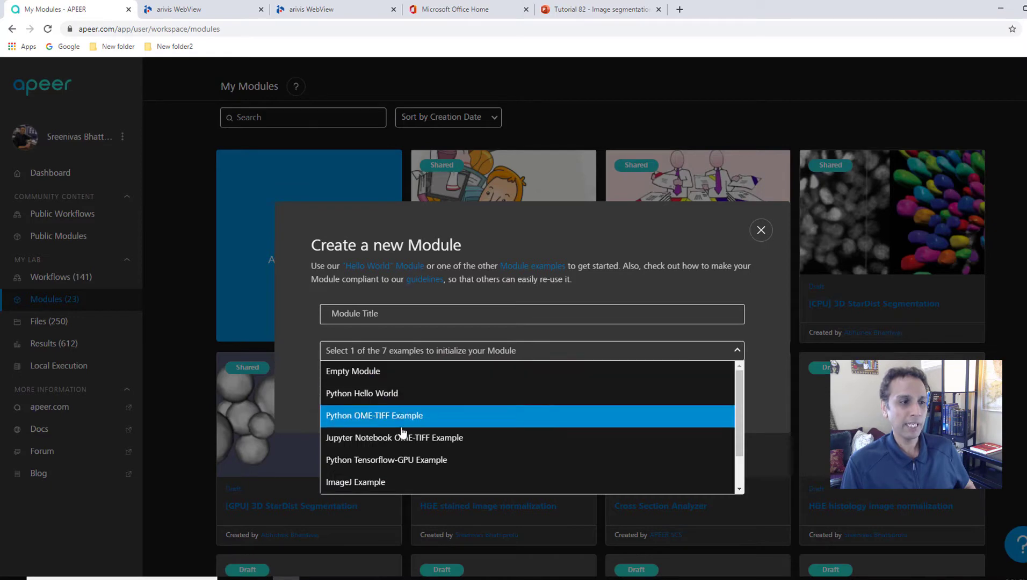
{"action": "left_click", "coordinate": [361, 421]}
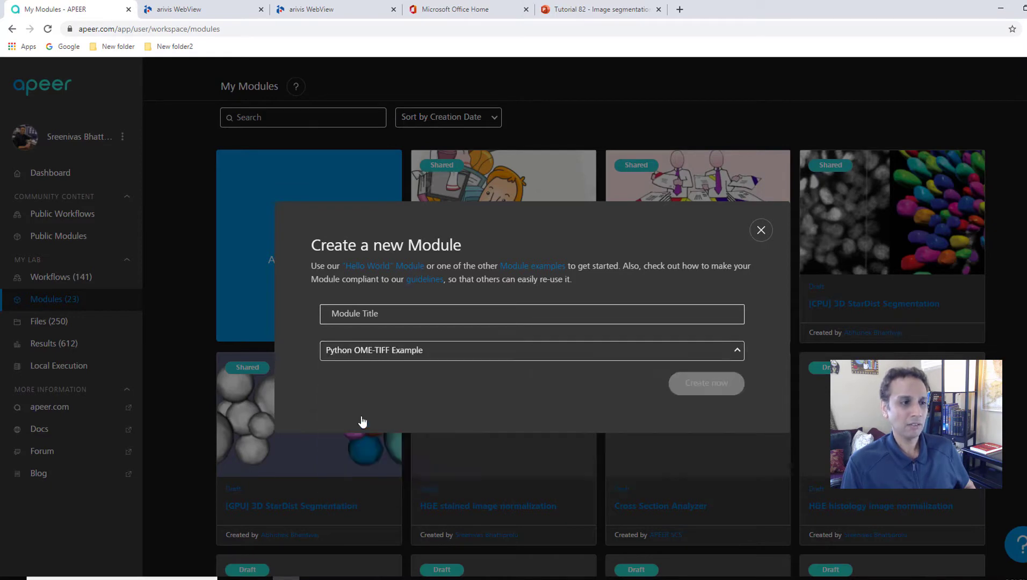
{"action": "left_click", "coordinate": [761, 234]}
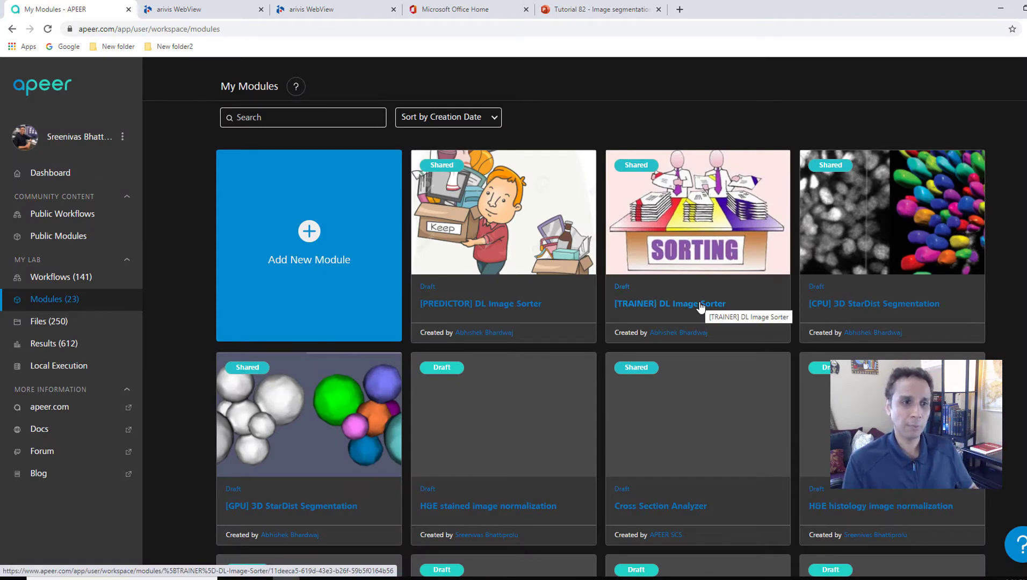
{"action": "scroll", "coordinate": [485, 315], "scroll_direction": "down", "scroll_amount": 1}
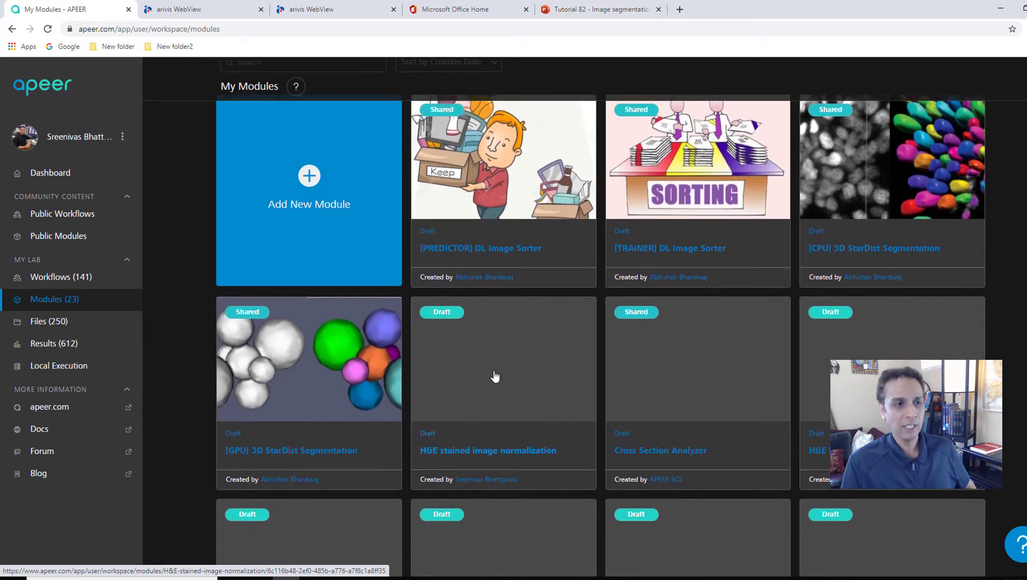
- Open the H&E stained image normalization module and page its setup steps to Test module locally
{"action": "left_click", "coordinate": [501, 395]}
{"action": "scroll", "coordinate": [517, 371], "scroll_direction": "down", "scroll_amount": 12}
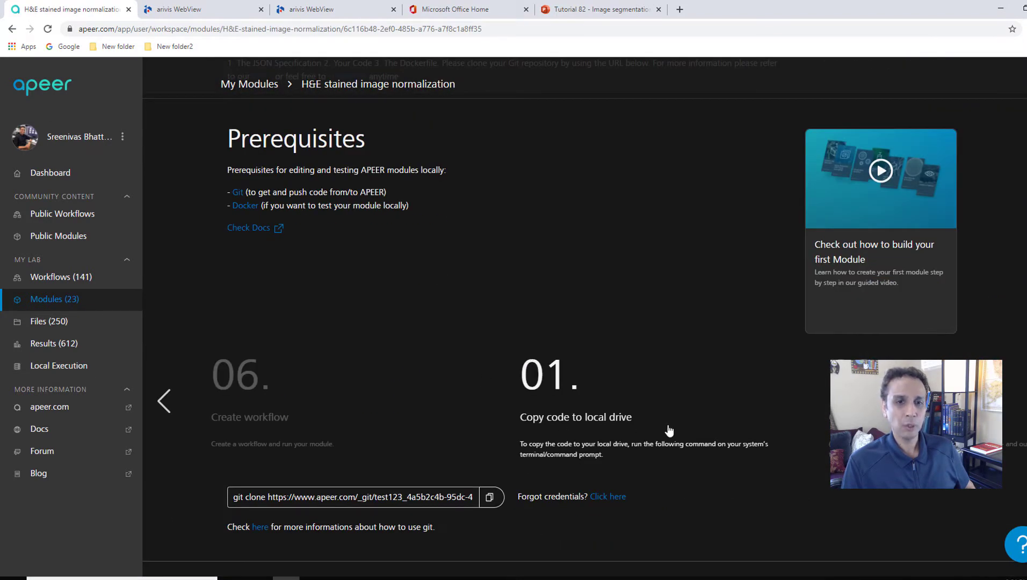
{"action": "left_click", "coordinate": [962, 401]}
{"action": "left_click", "coordinate": [962, 401]}
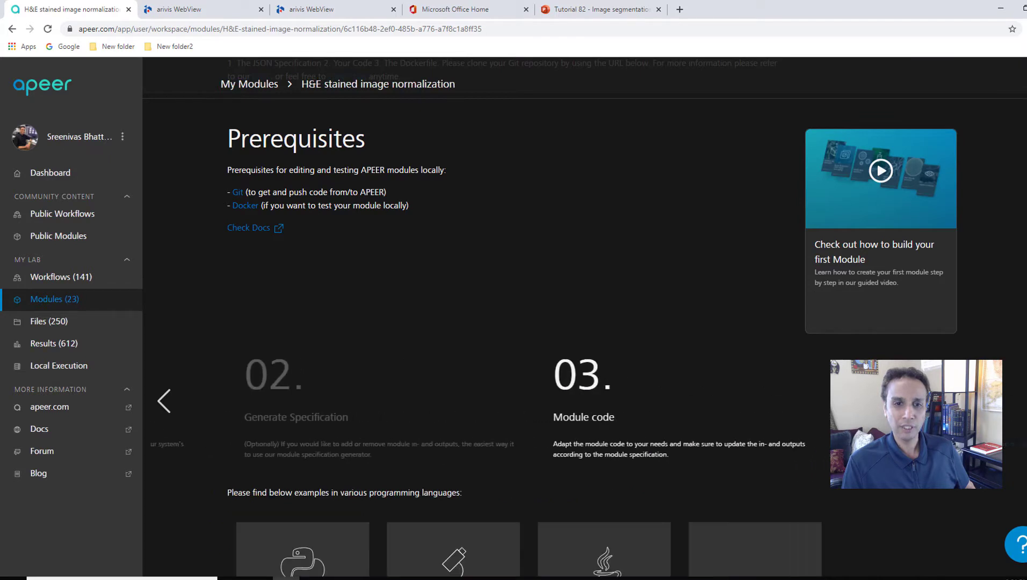
{"action": "left_click", "coordinate": [962, 401]}
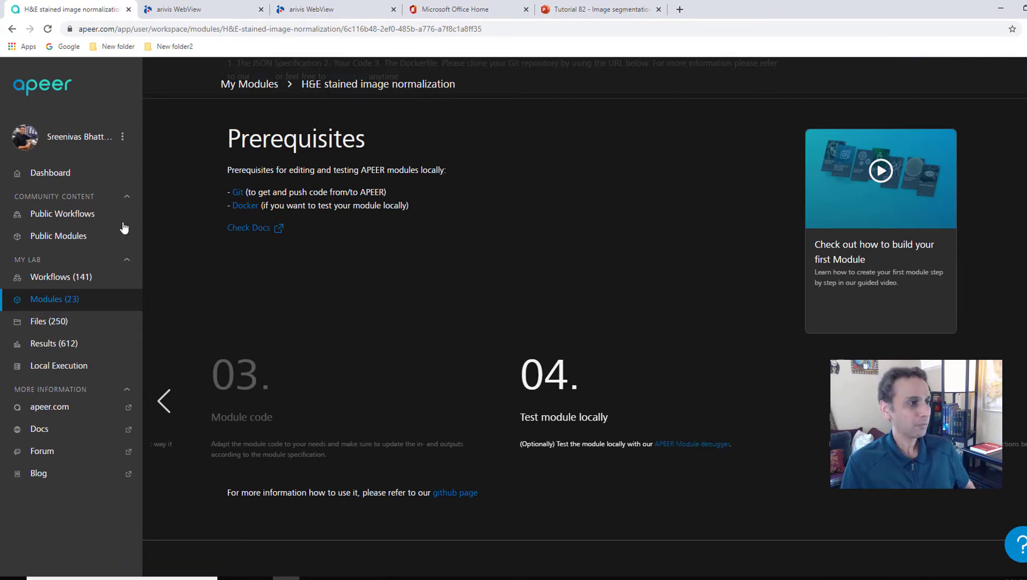
{"action": "left_click", "coordinate": [54, 329]}
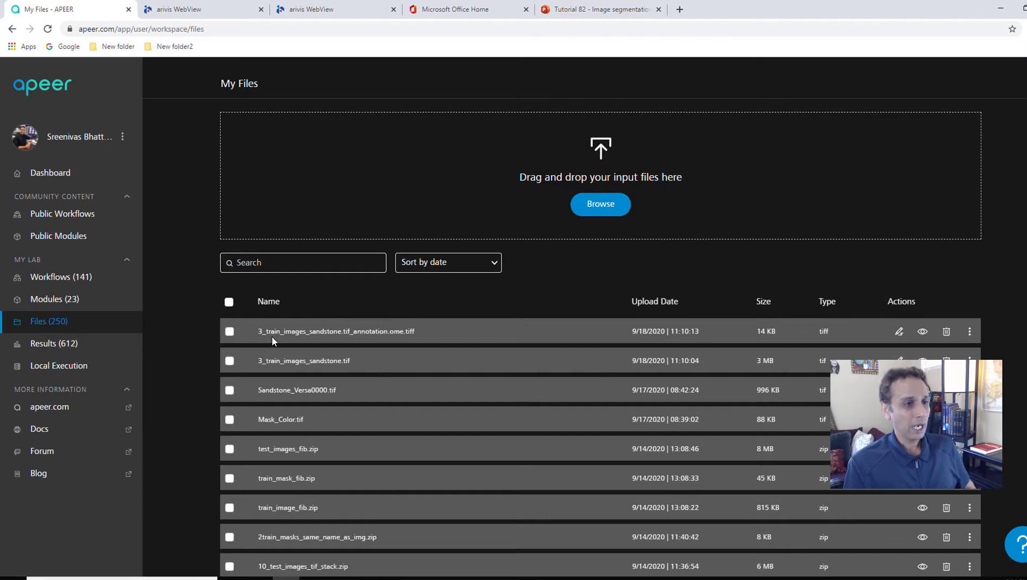
{"action": "left_click", "coordinate": [594, 207]}
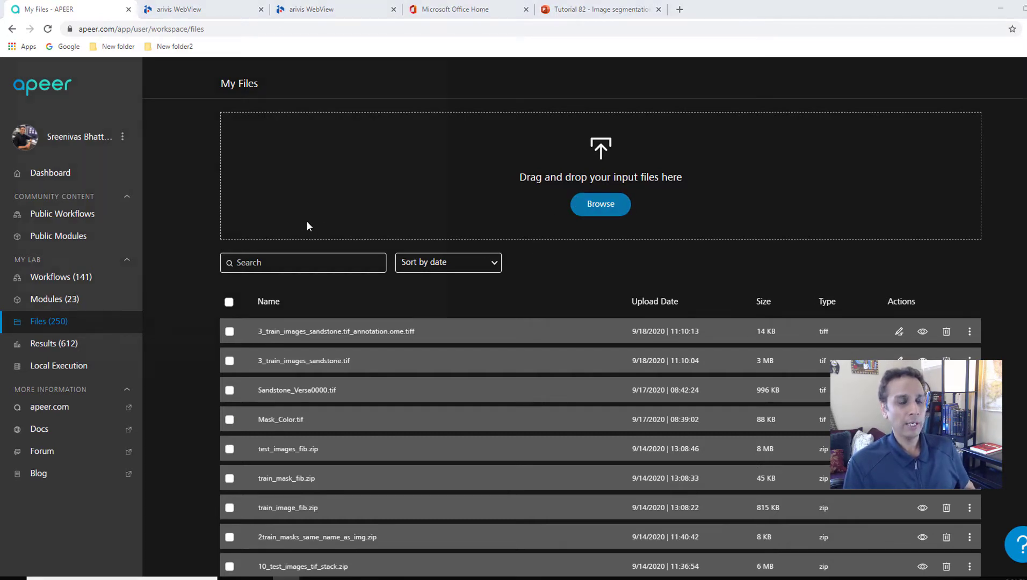
{"action": "left_click", "coordinate": [427, 359]}
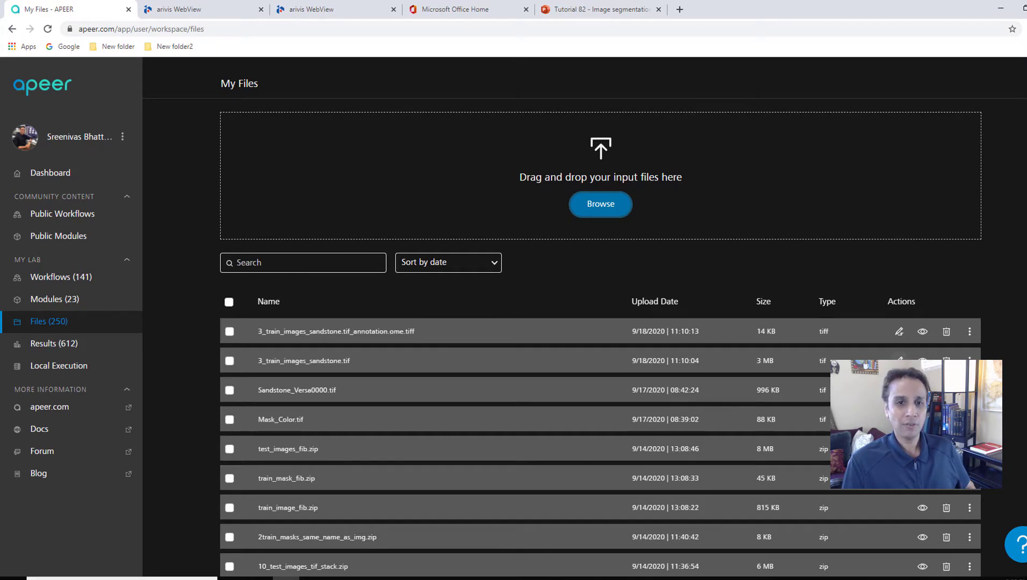
- In the image viewer, add annotation classes Background, Bright and Grey
{"action": "left_click", "coordinate": [218, 9]}
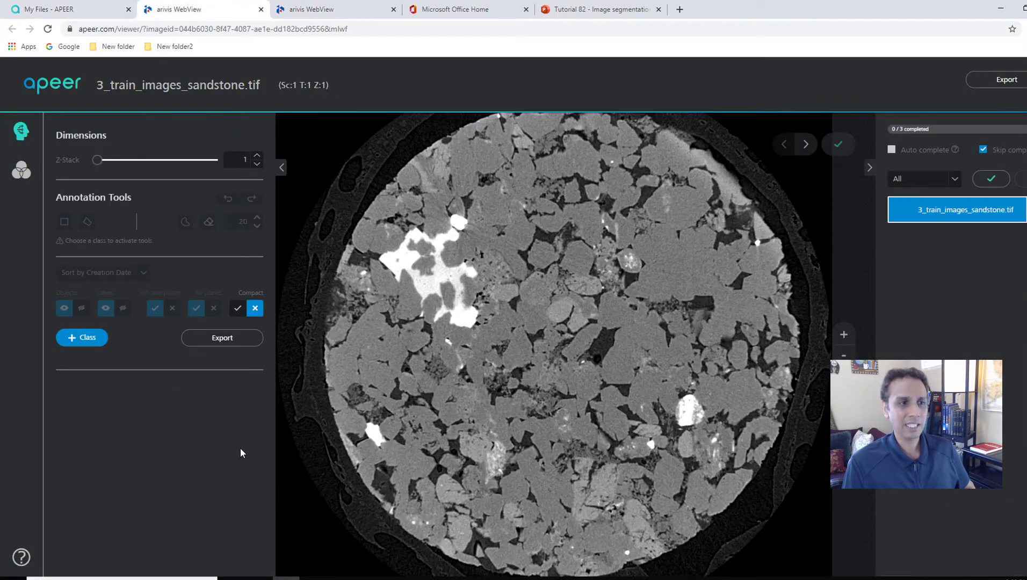
{"action": "left_click", "coordinate": [88, 339]}
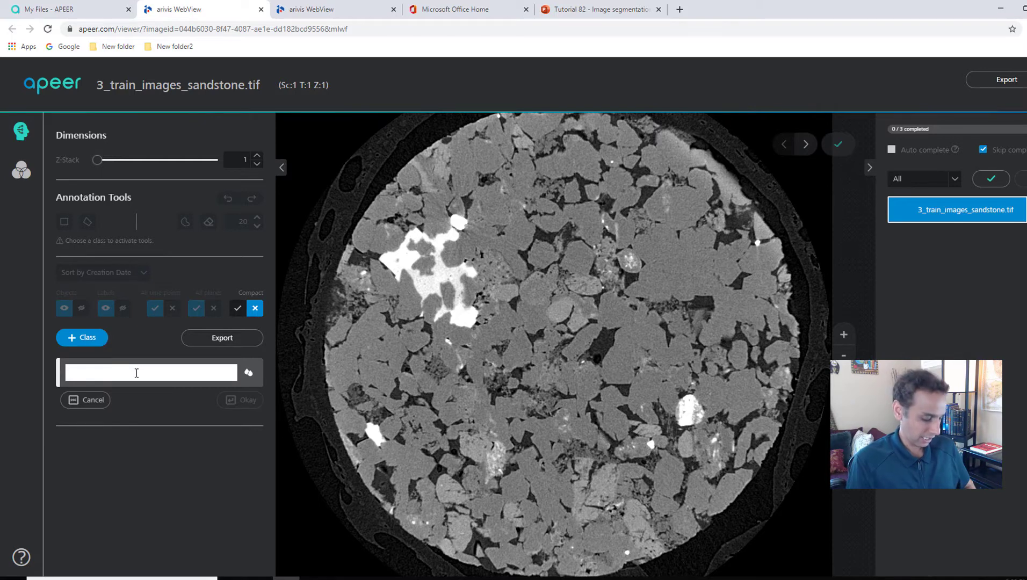
{"action": "type", "text": "Background"}
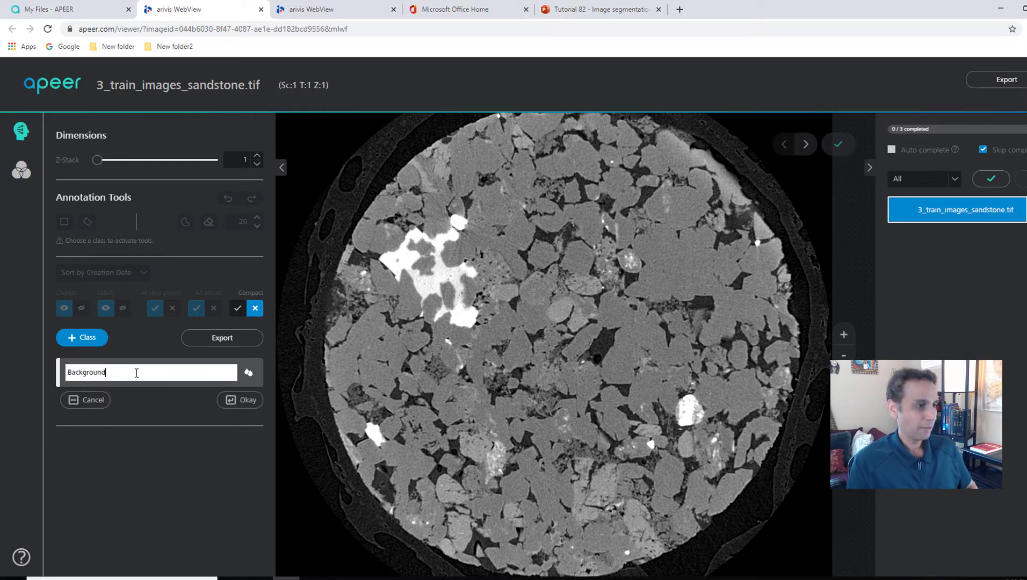
{"action": "left_click", "coordinate": [228, 401]}
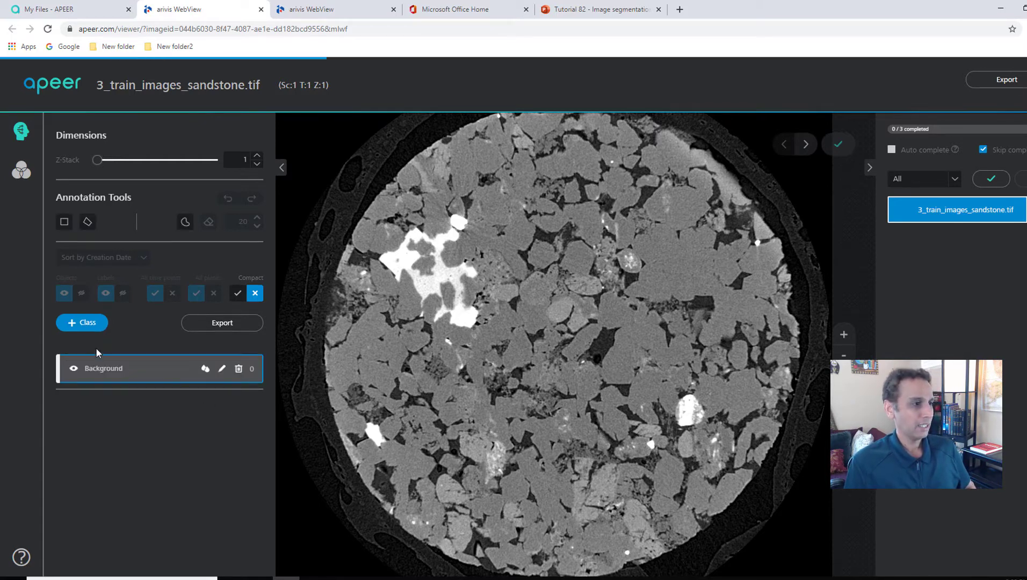
{"action": "left_click", "coordinate": [81, 323]}
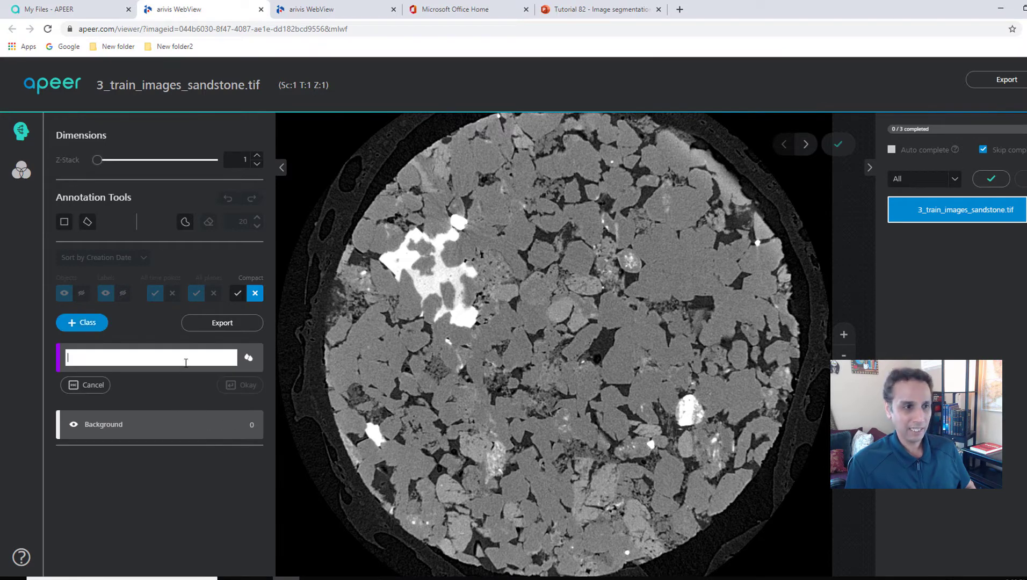
{"action": "type", "text": "Bright"}
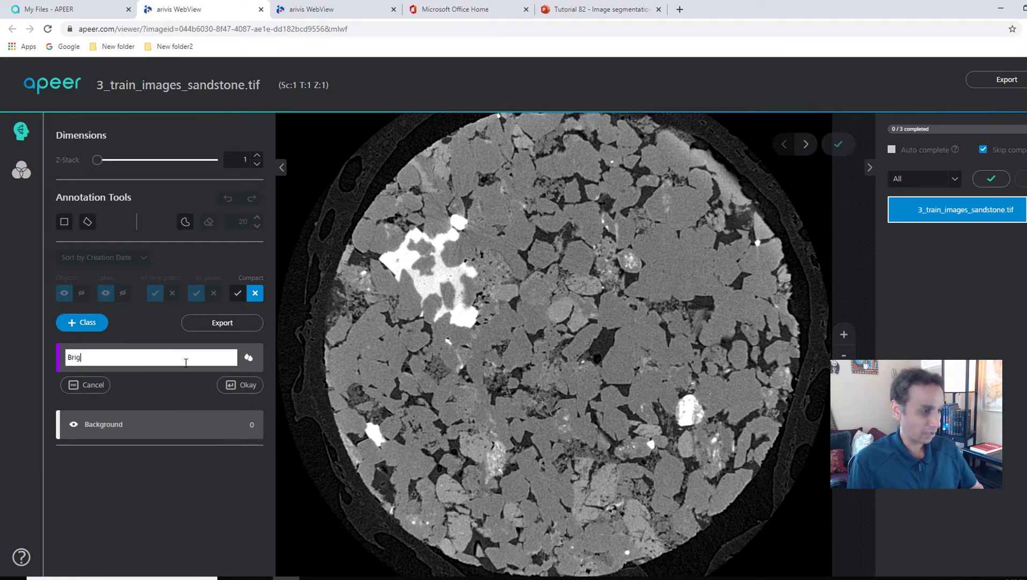
{"action": "left_click", "coordinate": [248, 386]}
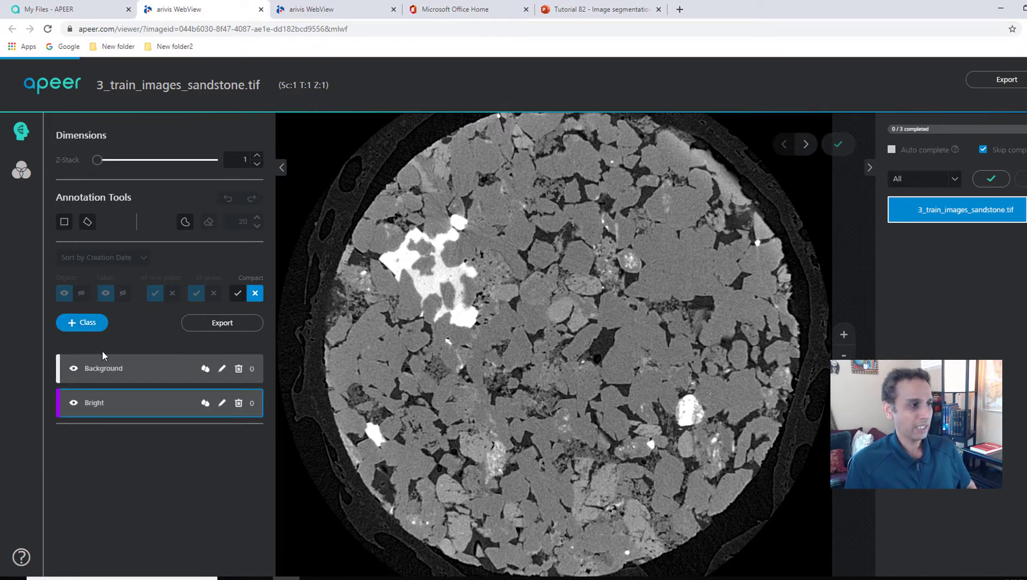
{"action": "left_click", "coordinate": [80, 321]}
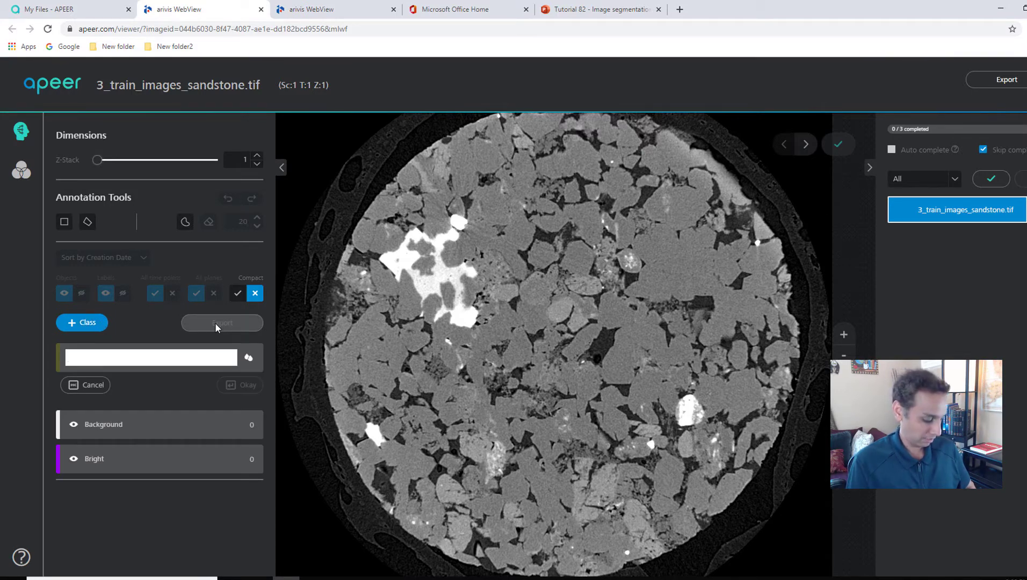
{"action": "type", "text": "Grey"}
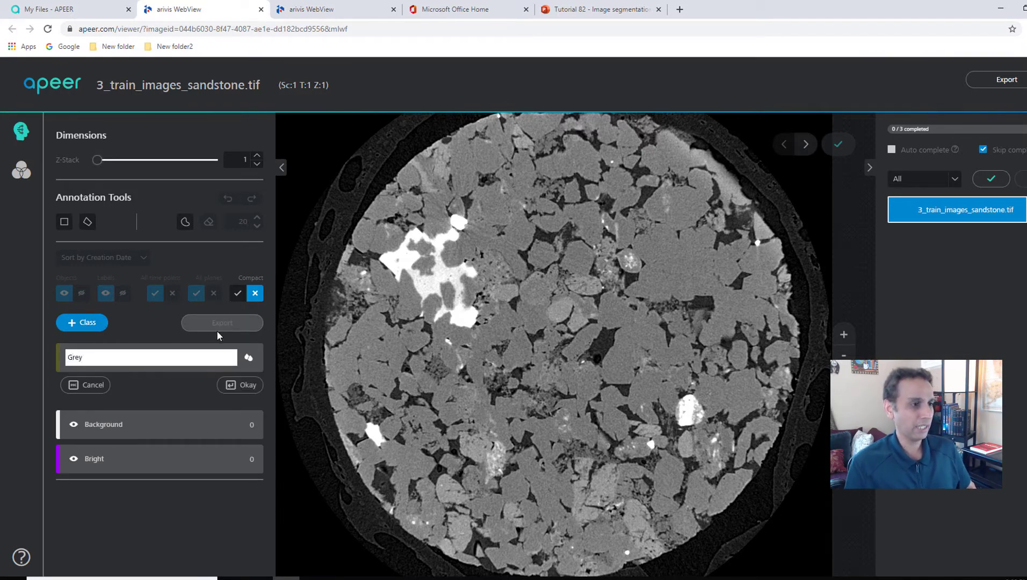
{"action": "left_click", "coordinate": [251, 384]}
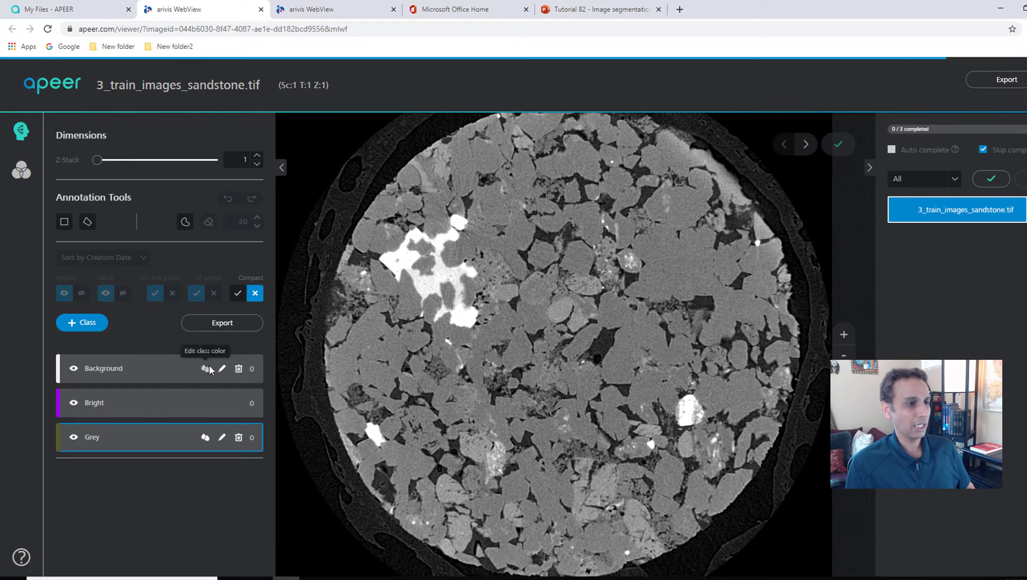
- Colour Background purple, Bright red and Grey cyan, then select Bright for annotating
{"action": "left_click", "coordinate": [205, 437]}
{"action": "left_click", "coordinate": [284, 436]}
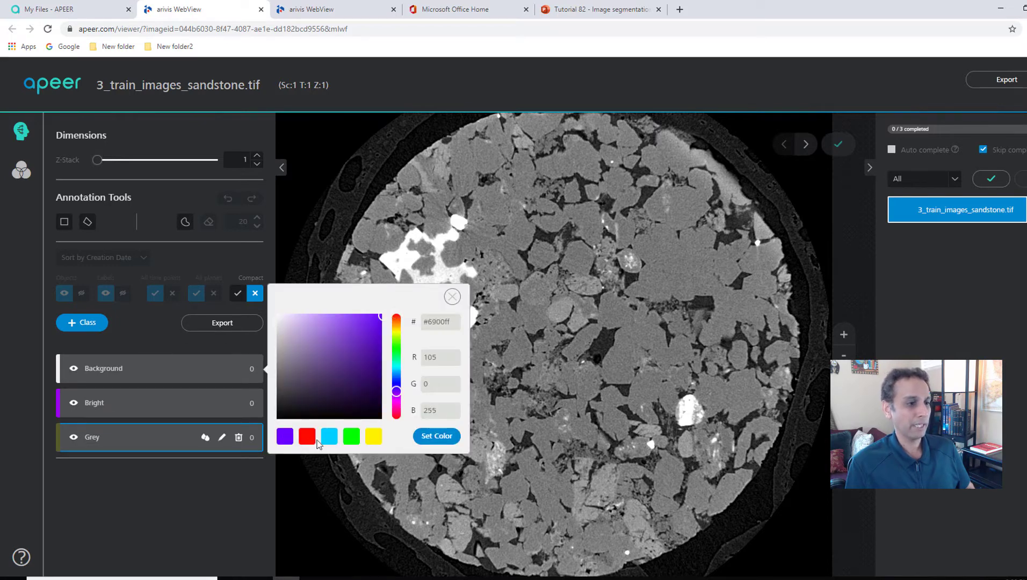
{"action": "left_click", "coordinate": [436, 435]}
{"action": "left_click", "coordinate": [205, 403]}
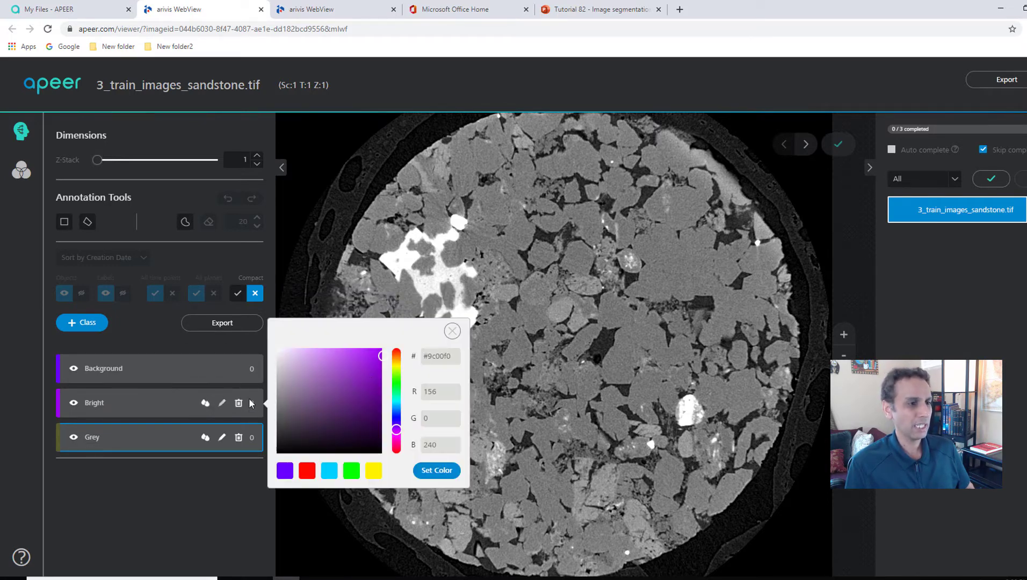
{"action": "left_click", "coordinate": [398, 357]}
{"action": "left_click", "coordinate": [436, 470]}
{"action": "left_click", "coordinate": [205, 438]}
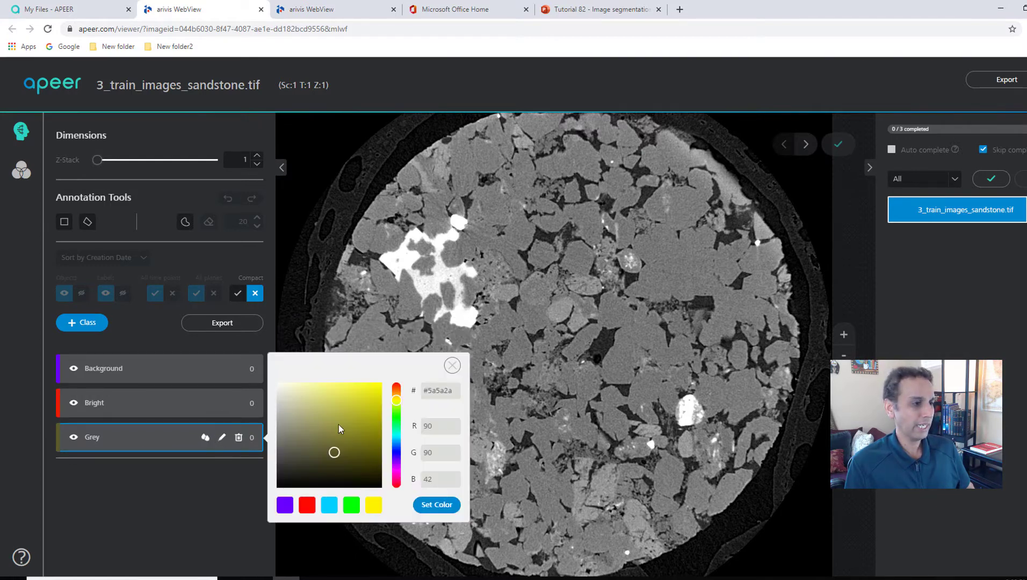
{"action": "left_click", "coordinate": [329, 505]}
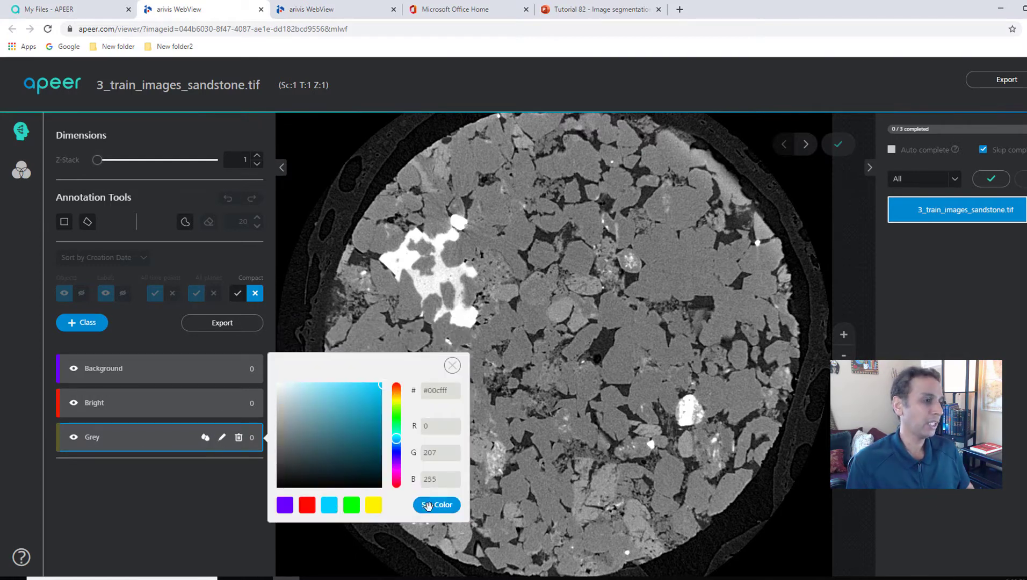
{"action": "left_click", "coordinate": [436, 505]}
{"action": "left_click", "coordinate": [120, 403]}
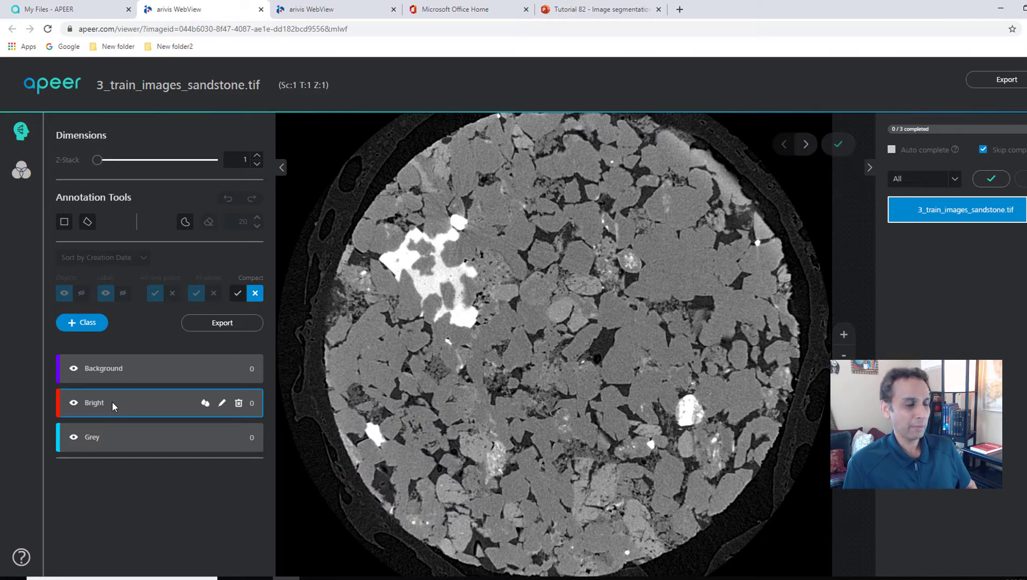
- With the Polygon tool, zoom in and trace the bright region's top and right edges
{"action": "left_click", "coordinate": [88, 222]}
{"action": "scroll", "coordinate": [445, 308], "scroll_direction": "up", "scroll_amount": 5}
{"action": "scroll", "coordinate": [487, 329], "scroll_direction": "up", "scroll_amount": 2}
{"action": "left_click", "coordinate": [454, 301]}
{"action": "left_click", "coordinate": [492, 259]}
{"action": "left_click", "coordinate": [511, 282]}
{"action": "left_click", "coordinate": [515, 284]}
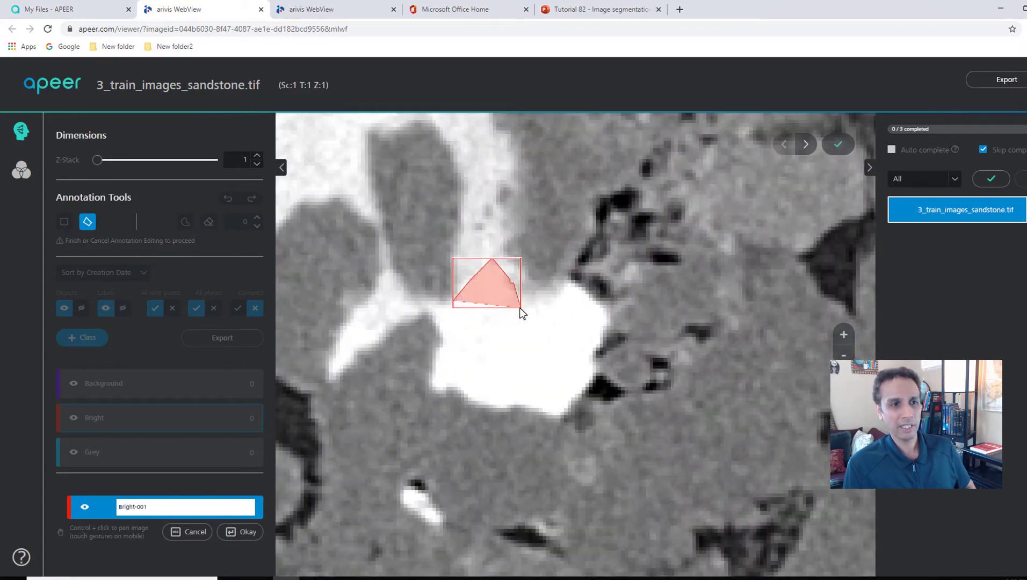
{"action": "left_click", "coordinate": [519, 306]}
{"action": "left_click", "coordinate": [563, 283]}
{"action": "left_click", "coordinate": [577, 288]}
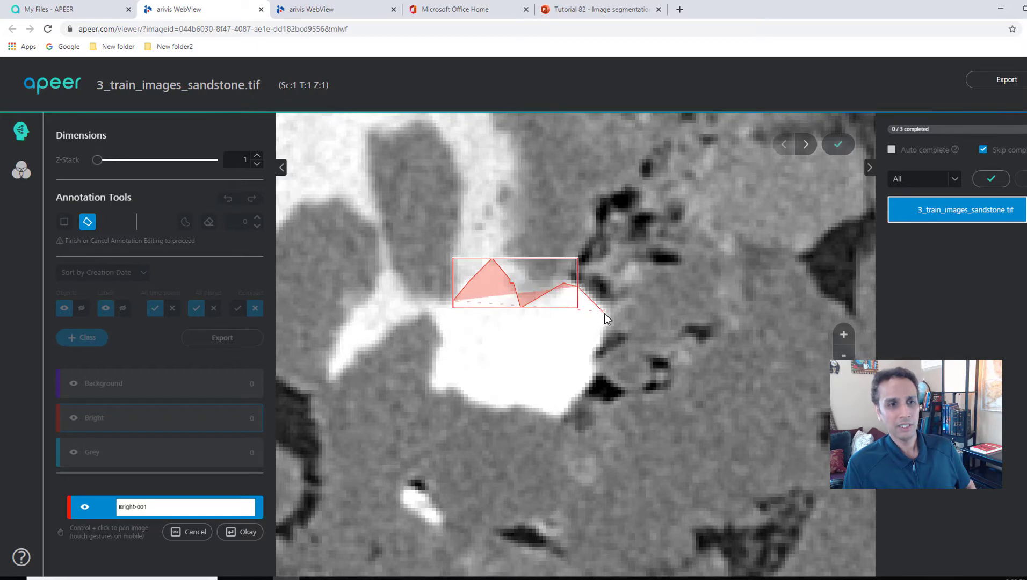
{"action": "left_click", "coordinate": [602, 310]}
{"action": "left_click", "coordinate": [593, 365]}
{"action": "left_click", "coordinate": [580, 395]}
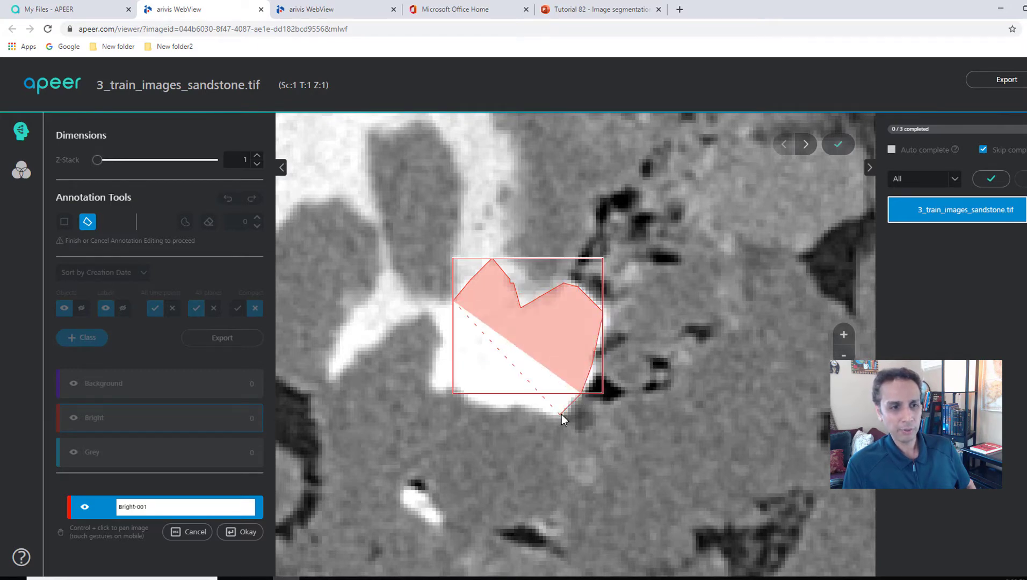
- Close the outline along the bottom and left, save it as Bright-001, and cancel Bright-002
{"action": "left_click", "coordinate": [561, 414]}
{"action": "left_click", "coordinate": [539, 412]}
{"action": "left_click", "coordinate": [524, 406]}
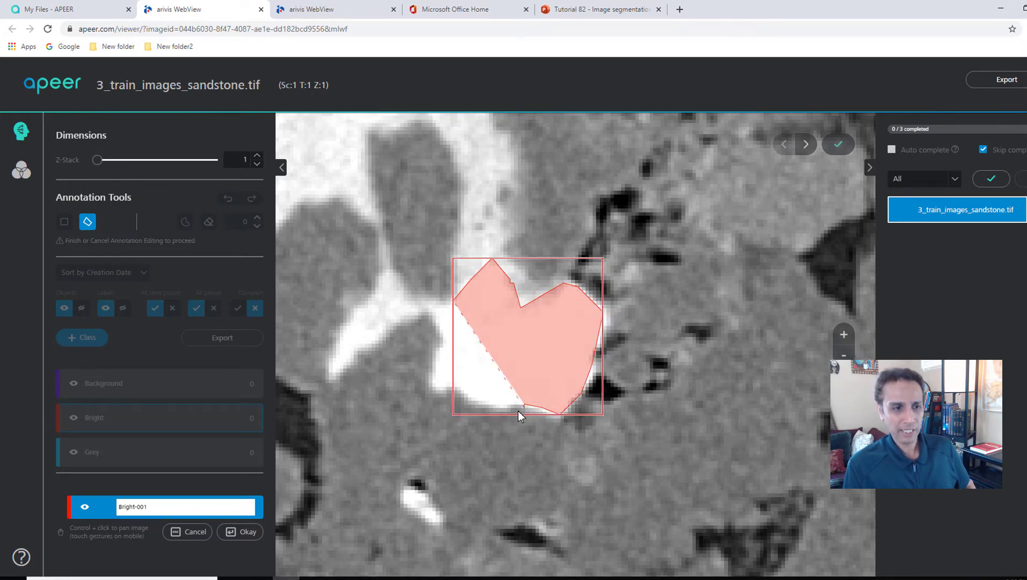
{"action": "left_click", "coordinate": [503, 405]}
{"action": "left_click", "coordinate": [479, 401]}
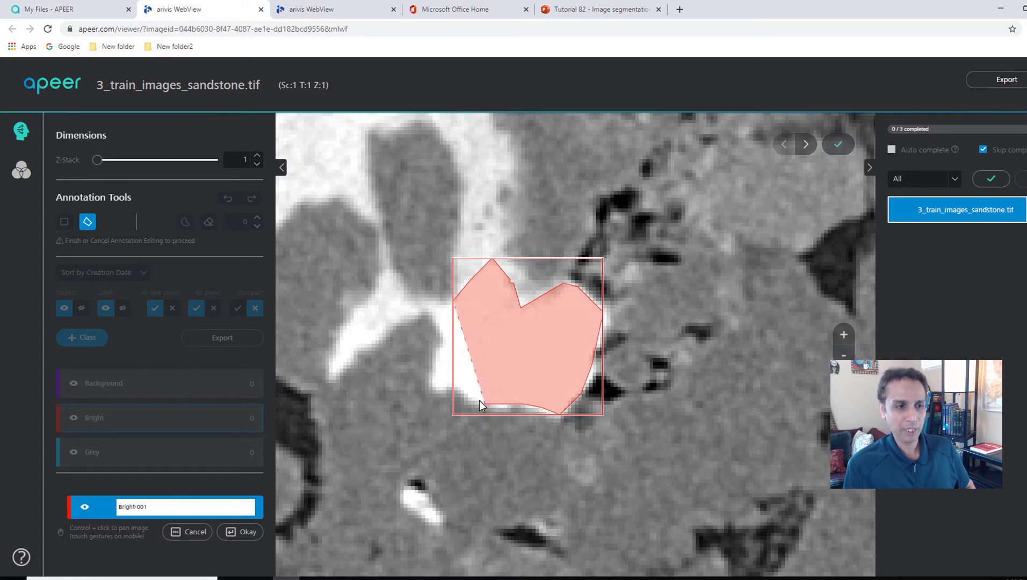
{"action": "left_click", "coordinate": [467, 398]}
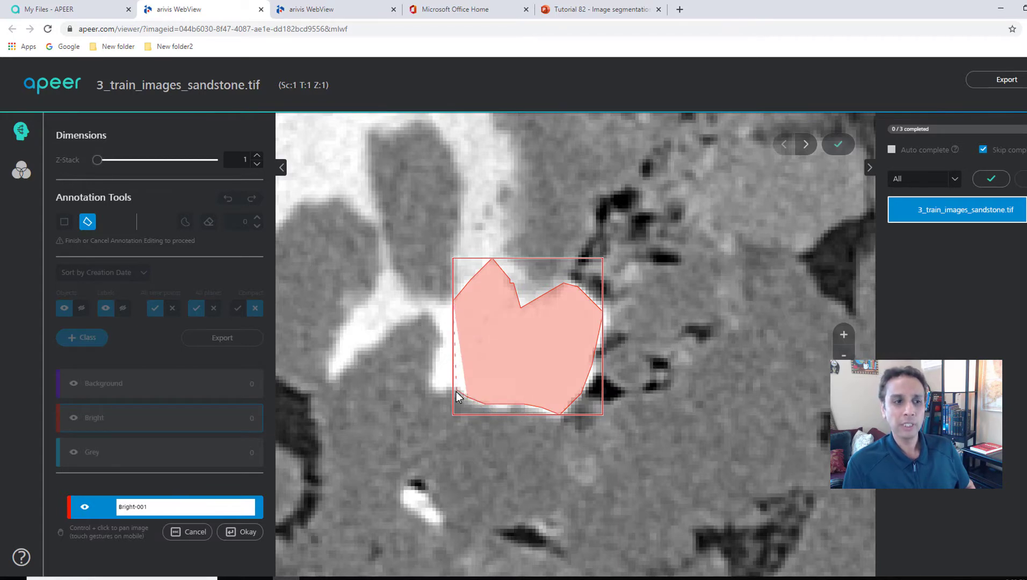
{"action": "left_click", "coordinate": [457, 393]}
{"action": "left_click", "coordinate": [440, 391]}
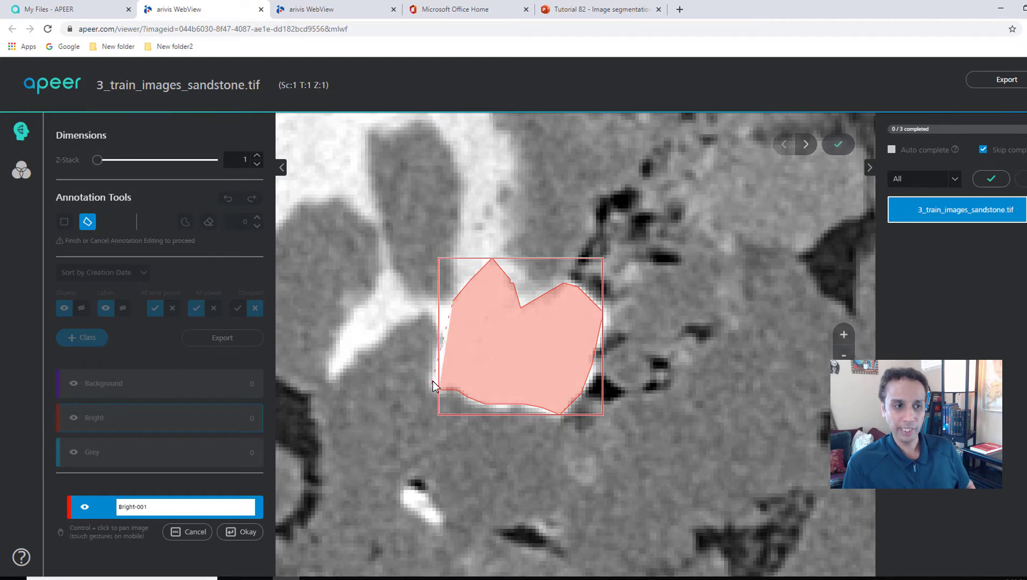
{"action": "left_click", "coordinate": [432, 381]}
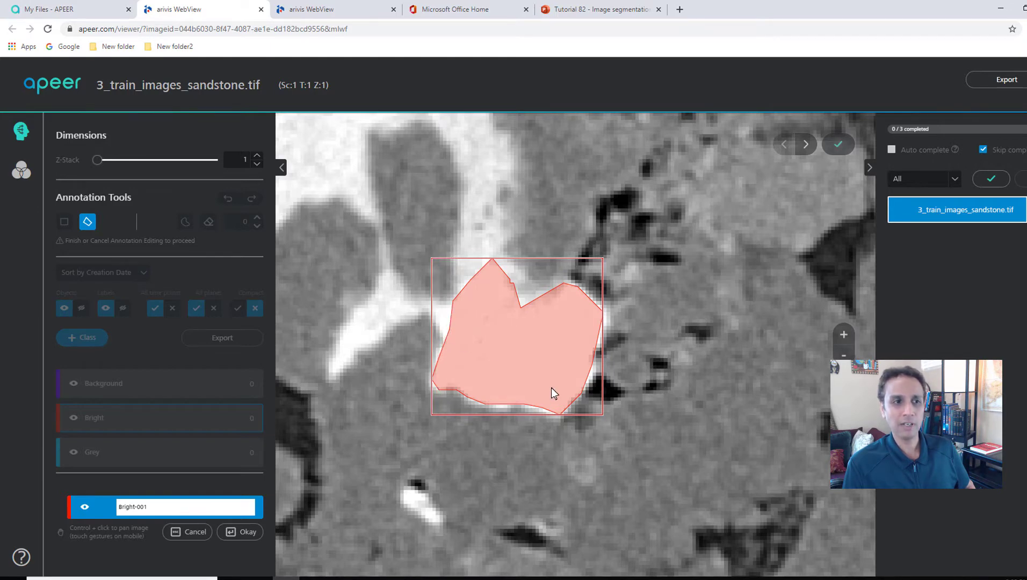
{"action": "left_click", "coordinate": [245, 532]}
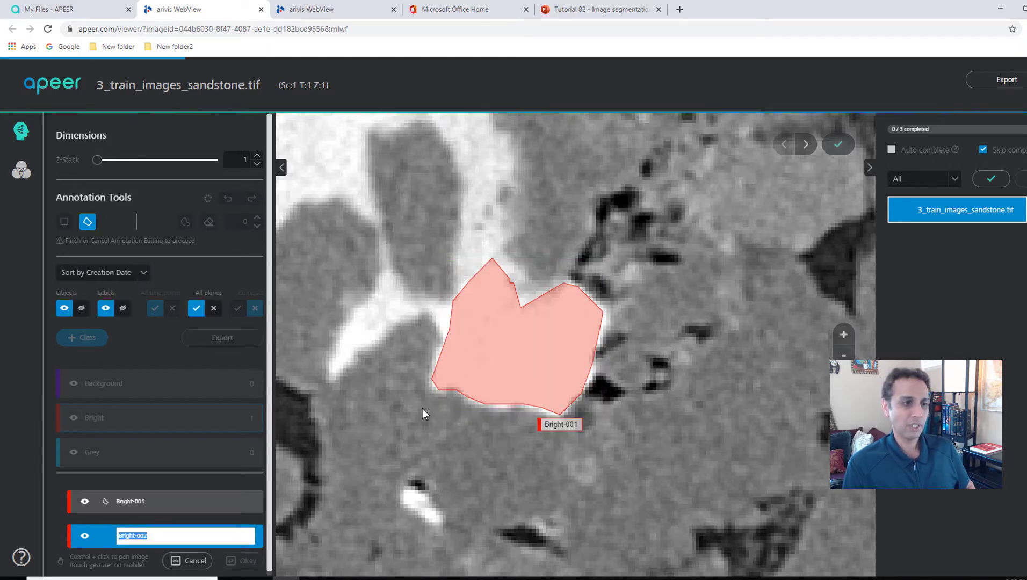
{"action": "left_click", "coordinate": [187, 561]}
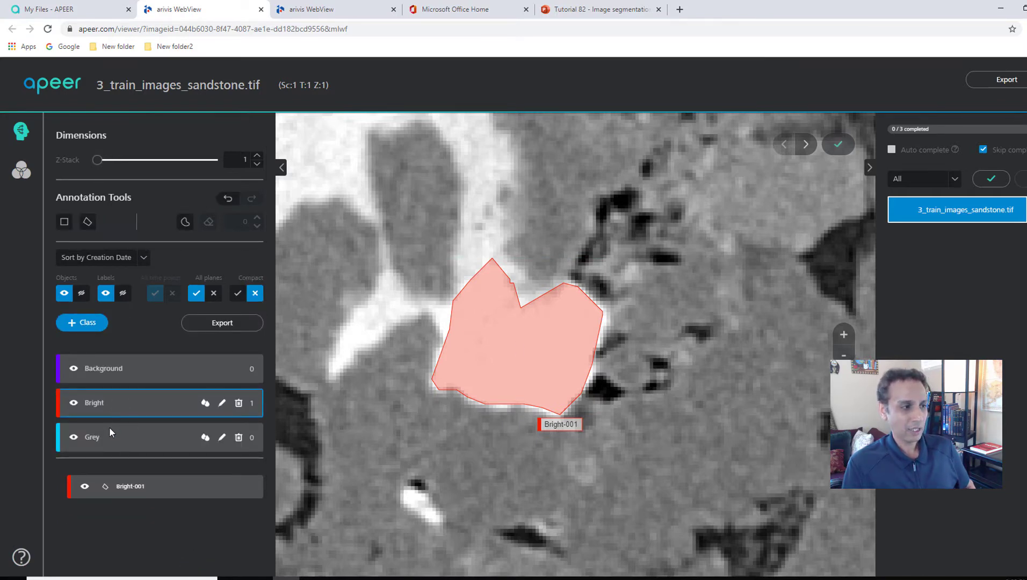
- With the Grey class and Brush tool, paint a closed loop over the grey grain area and save it as Grey-001
{"action": "left_click", "coordinate": [102, 437]}
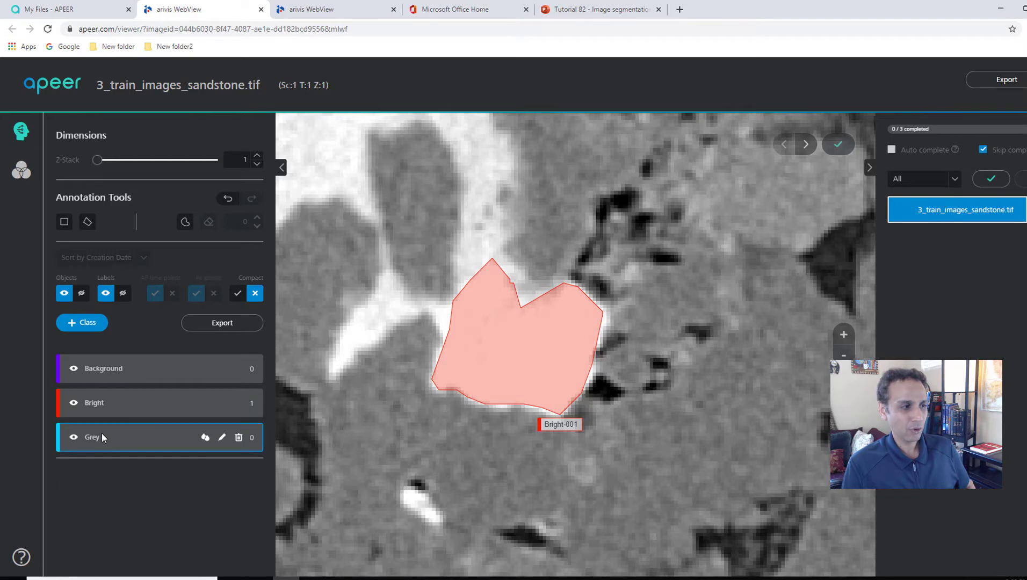
{"action": "left_click", "coordinate": [186, 222]}
{"action": "scroll", "coordinate": [331, 392], "scroll_direction": "up", "scroll_amount": 5}
{"action": "mouse_move", "coordinate": [354, 368]}
{"action": "left_mouse_down"}
{"action": "mouse_move", "coordinate": [497, 248]}
{"action": "mouse_move", "coordinate": [542, 230]}
{"action": "mouse_move", "coordinate": [583, 236]}
{"action": "mouse_move", "coordinate": [601, 288]}
{"action": "mouse_move", "coordinate": [581, 314]}
{"action": "mouse_move", "coordinate": [569, 362]}
{"action": "mouse_move", "coordinate": [578, 406]}
{"action": "mouse_move", "coordinate": [704, 441]}
{"action": "mouse_move", "coordinate": [745, 468]}
{"action": "left_mouse_up"}
{"action": "mouse_move", "coordinate": [688, 490]}
{"action": "left_mouse_down"}
{"action": "mouse_move", "coordinate": [504, 480]}
{"action": "mouse_move", "coordinate": [322, 396]}
{"action": "mouse_move", "coordinate": [348, 364]}
{"action": "left_mouse_up"}
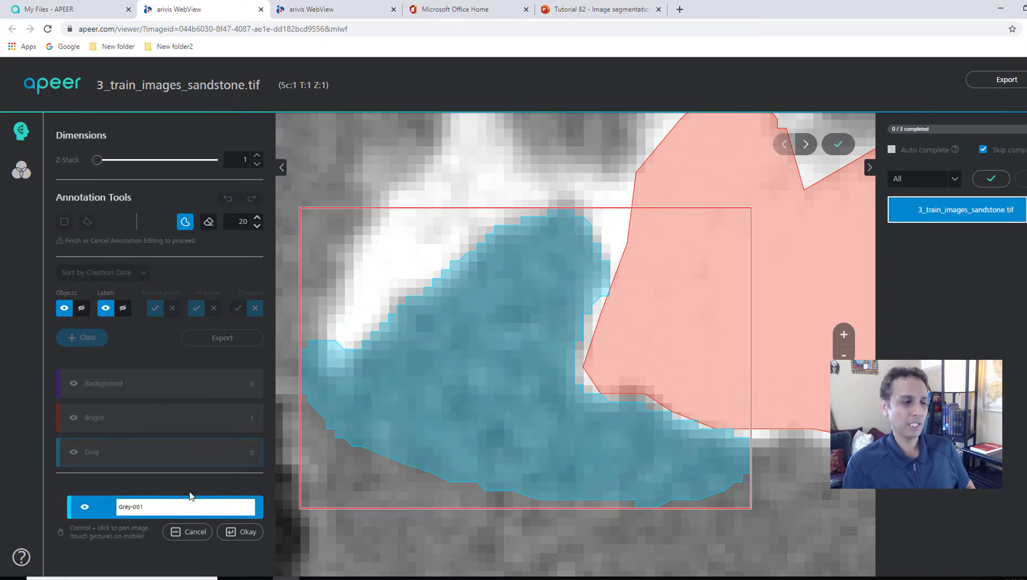
{"action": "left_click", "coordinate": [236, 533]}
{"action": "scroll", "coordinate": [438, 342], "scroll_direction": "down", "scroll_amount": 5}
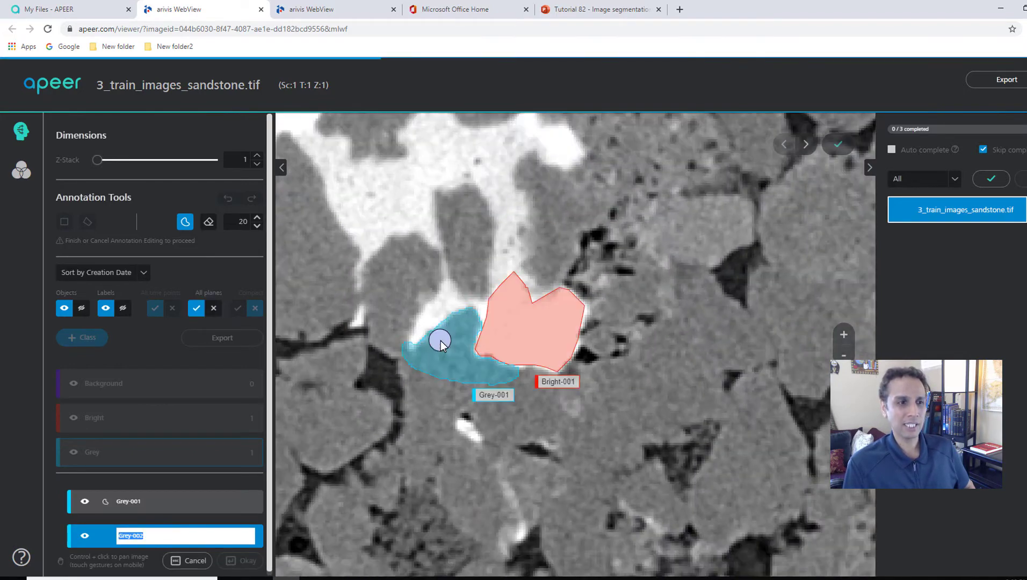
{"action": "scroll", "coordinate": [440, 341], "scroll_direction": "down", "scroll_amount": 5}
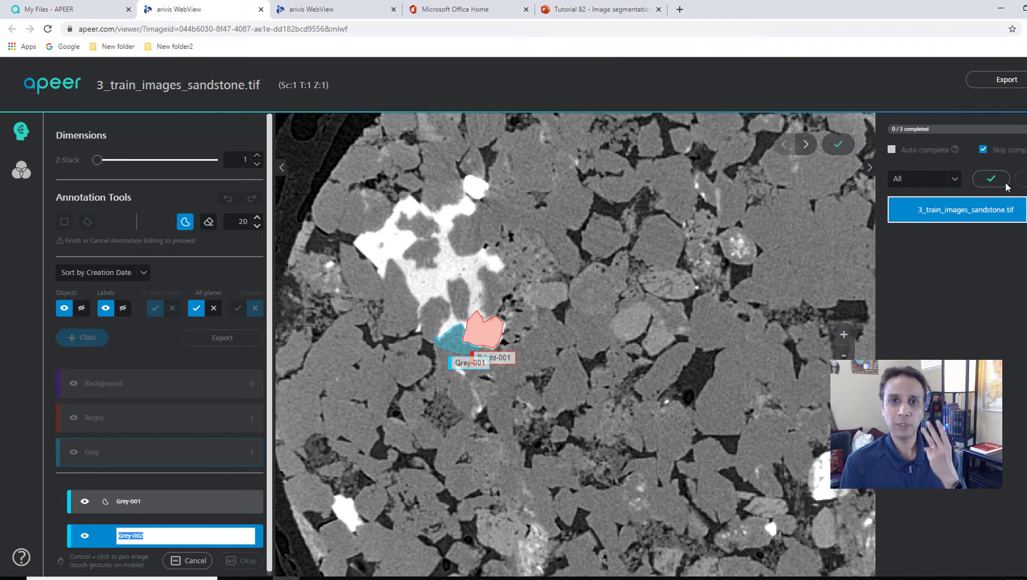
- Switch to Z-slice 2 and discard the pending Grey-002 annotation
{"action": "left_click", "coordinate": [1024, 209]}
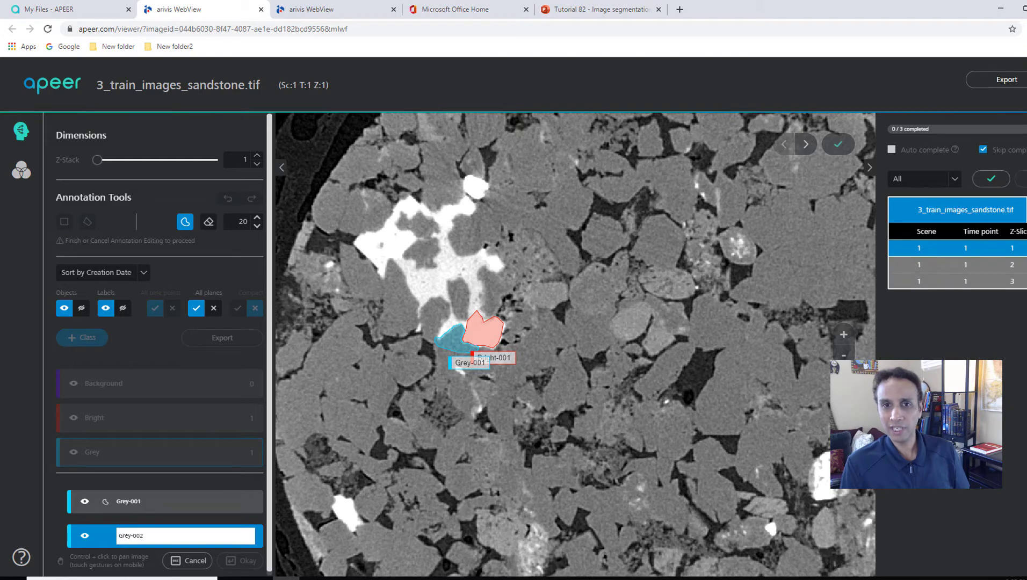
{"action": "left_click", "coordinate": [942, 269]}
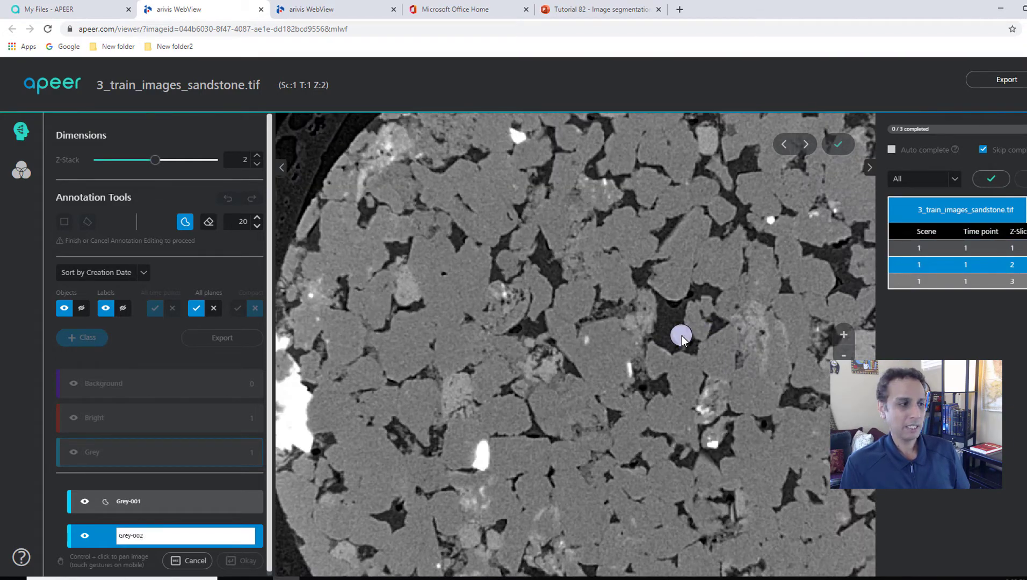
{"action": "scroll", "coordinate": [682, 335], "scroll_direction": "up", "scroll_amount": 2}
{"action": "left_click", "coordinate": [188, 560]}
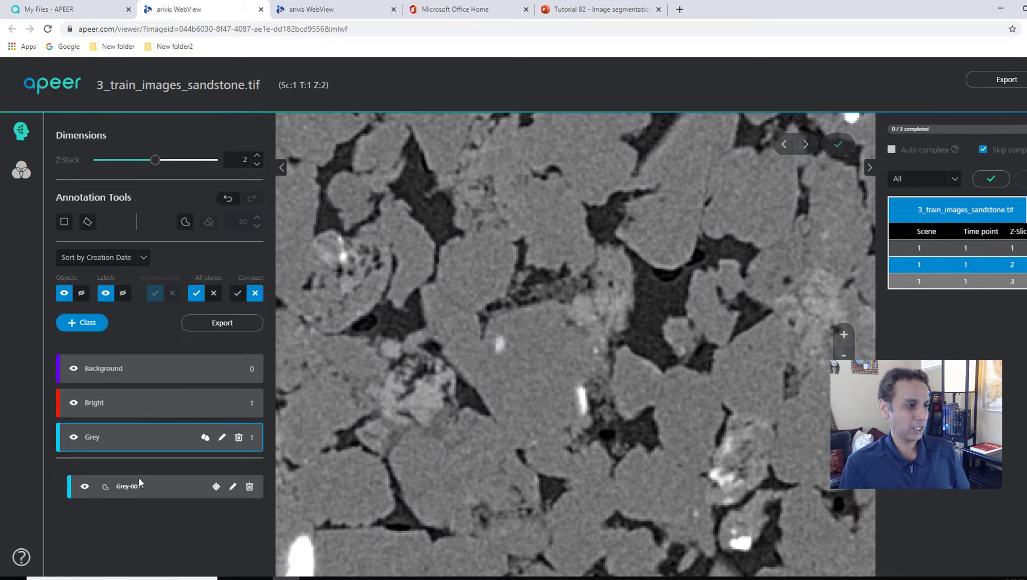
- Brush a Background region over a dark pore and save it as Background-001
{"action": "left_click", "coordinate": [133, 361]}
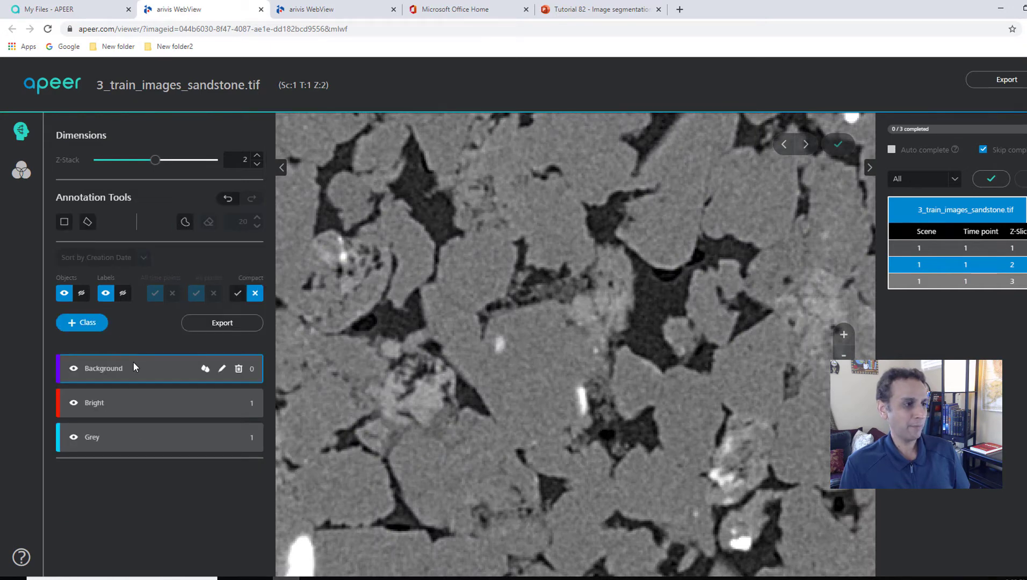
{"action": "left_click", "coordinate": [185, 221]}
{"action": "left_click_drag", "start_coordinate": [645, 305], "coordinate": [643, 279]}
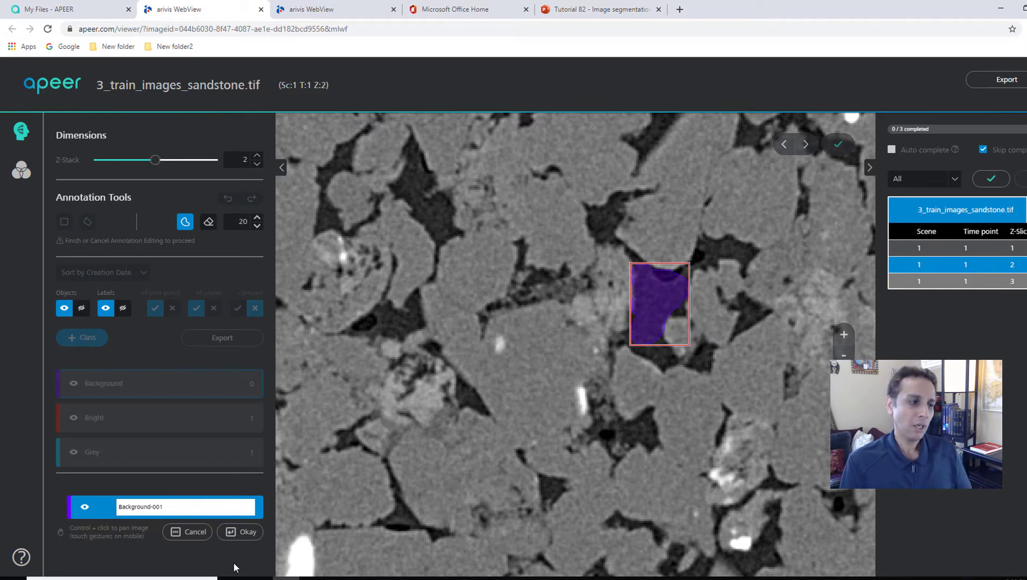
{"action": "left_click", "coordinate": [231, 530]}
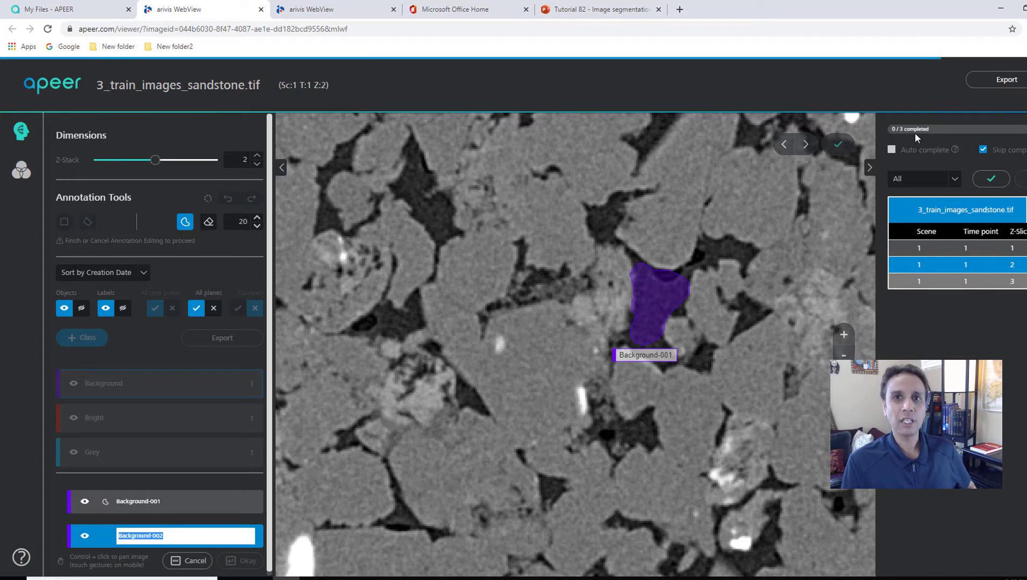
- Export Background, Bright and Grey as a binary mask image and view it in the other viewer tab
{"action": "left_click", "coordinate": [980, 79]}
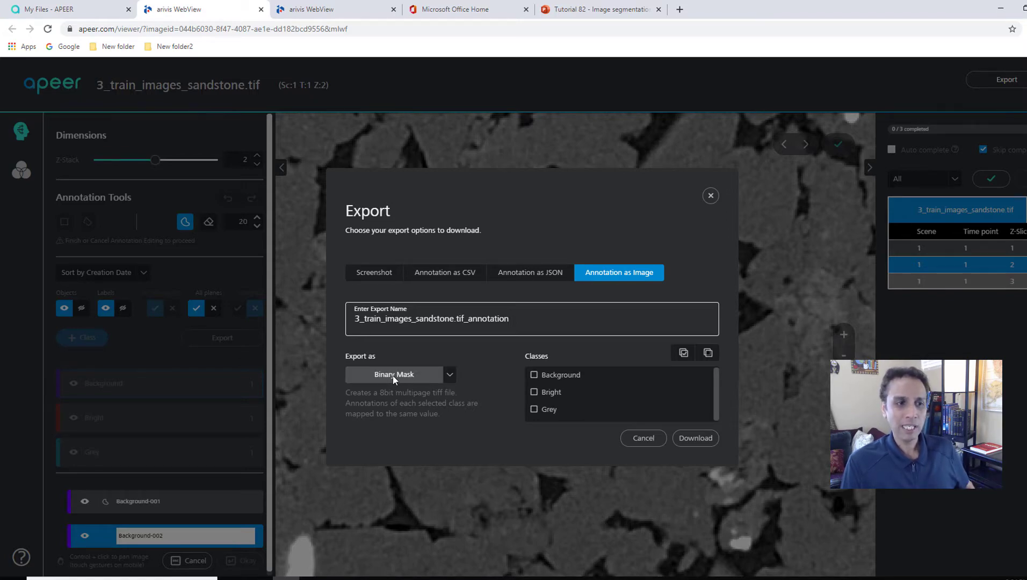
{"action": "left_click", "coordinate": [537, 378]}
{"action": "left_click", "coordinate": [537, 392]}
{"action": "left_click", "coordinate": [533, 410]}
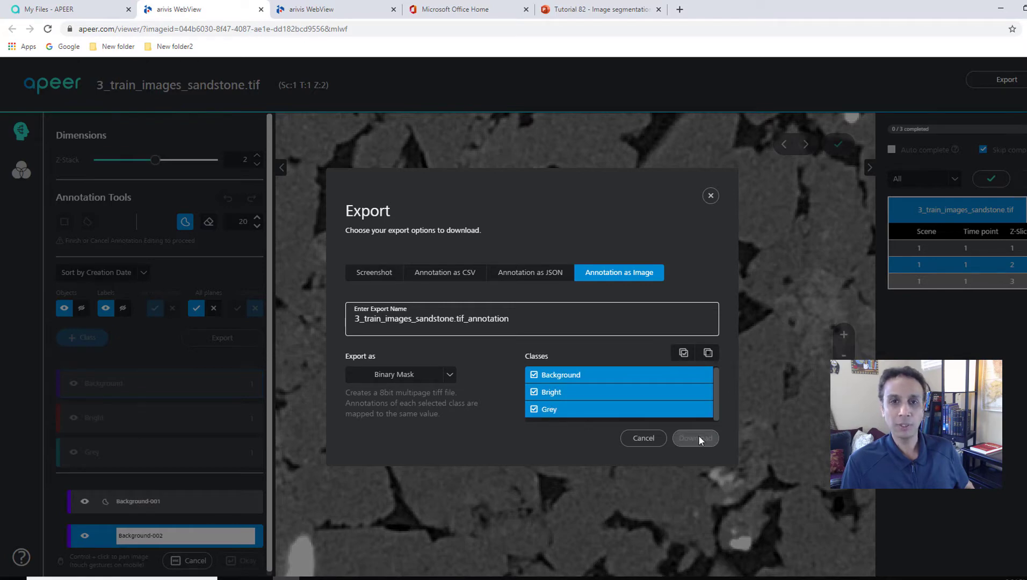
{"action": "left_click", "coordinate": [710, 196]}
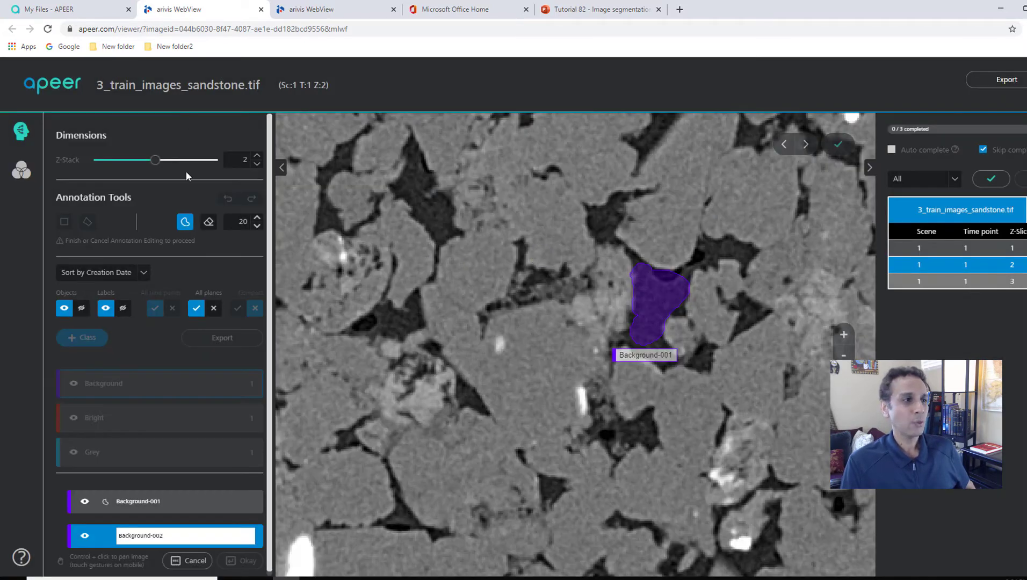
{"action": "left_click", "coordinate": [332, 12]}
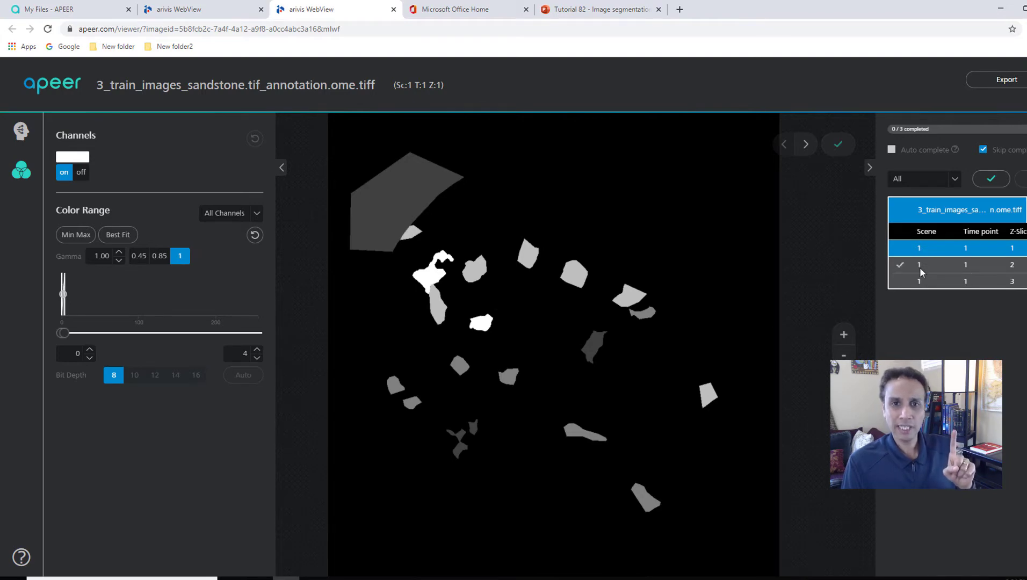
- Step through slices 1, 2 and 3 of the annotation mask
{"action": "left_click", "coordinate": [939, 264]}
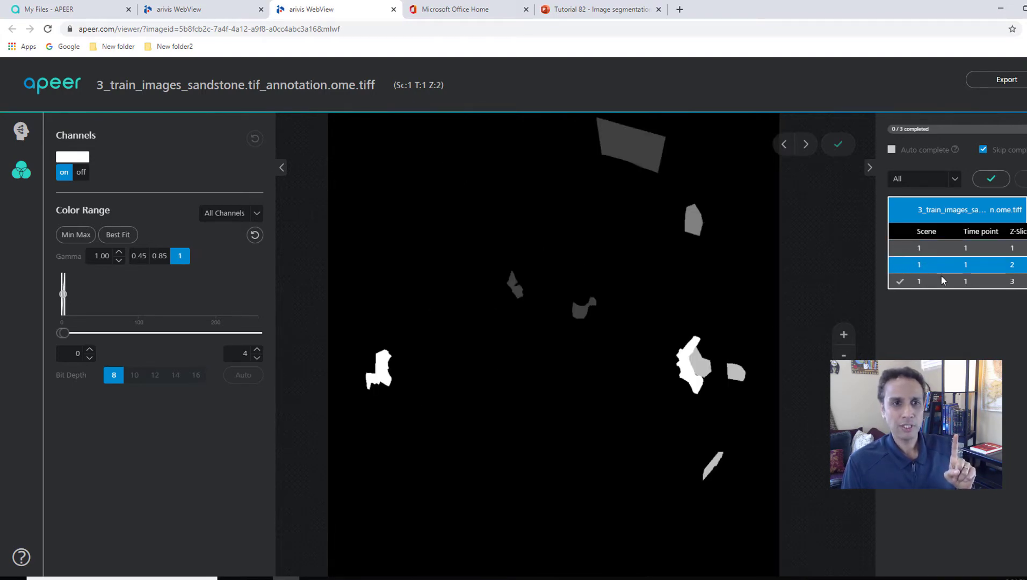
{"action": "left_click", "coordinate": [941, 277]}
{"action": "left_click", "coordinate": [944, 248]}
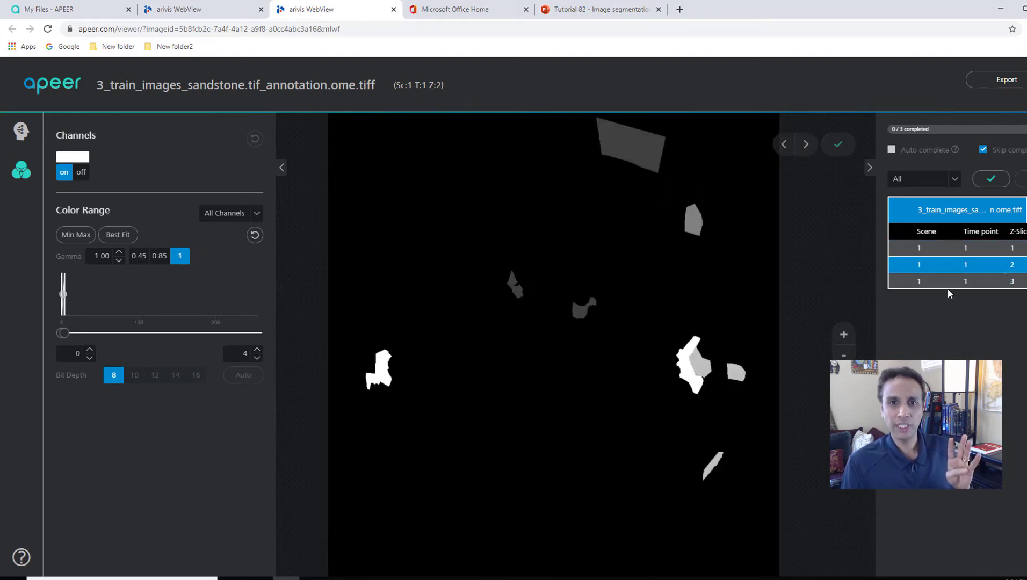
{"action": "left_click", "coordinate": [945, 282]}
- Return to the sandstone view and cancel the unfinished Background-002 annotation
{"action": "left_click", "coordinate": [243, 16]}
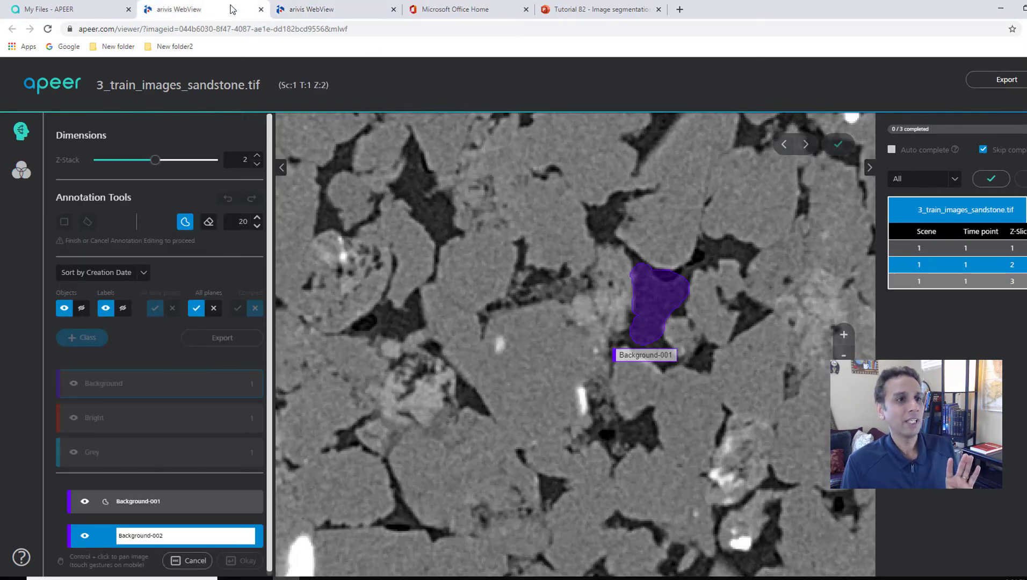
{"action": "scroll", "coordinate": [781, 267], "scroll_direction": "down", "scroll_amount": 5}
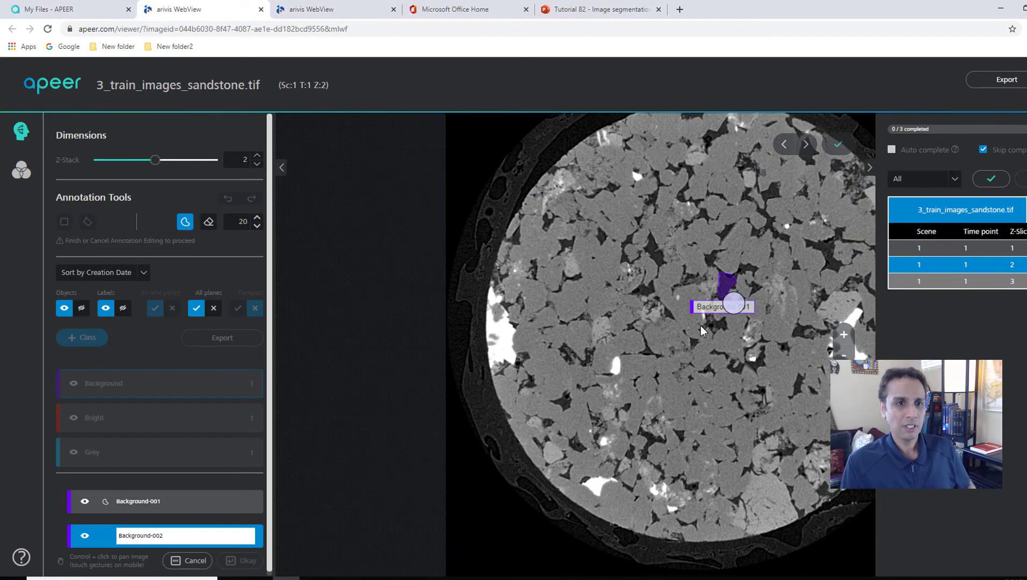
{"action": "left_click", "coordinate": [187, 560]}
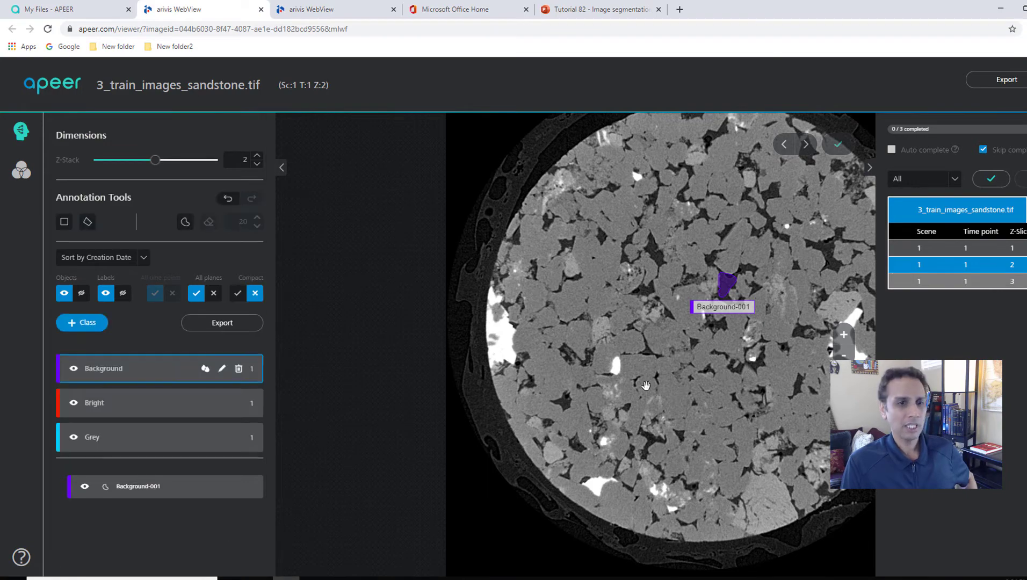
- Step through sandstone slices 1–3, then compare with slice 2 of the annotation mask
{"action": "left_click_drag", "start_coordinate": [638, 387], "coordinate": [573, 408]}
{"action": "left_click", "coordinate": [951, 250]}
{"action": "left_click", "coordinate": [947, 266]}
{"action": "left_click", "coordinate": [943, 280]}
{"action": "key", "text": "ctrl+Tab"}
{"action": "left_click", "coordinate": [936, 263]}
- Show mask slice 3, switch between the viewer tabs, then return to My Files
{"action": "left_click", "coordinate": [930, 282]}
{"action": "left_click", "coordinate": [81, 9]}
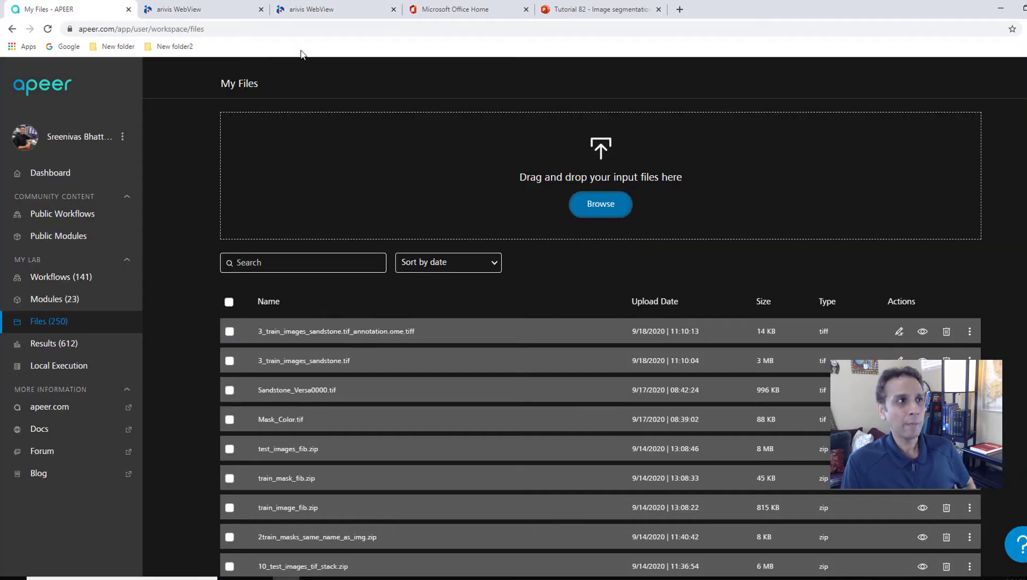
{"action": "left_click", "coordinate": [325, 9]}
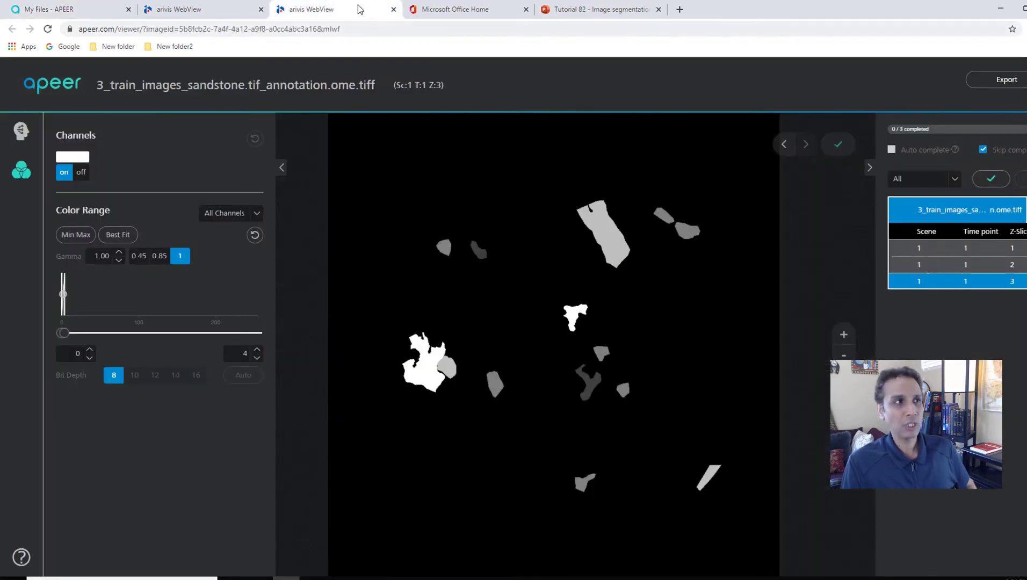
{"action": "left_click", "coordinate": [236, 10]}
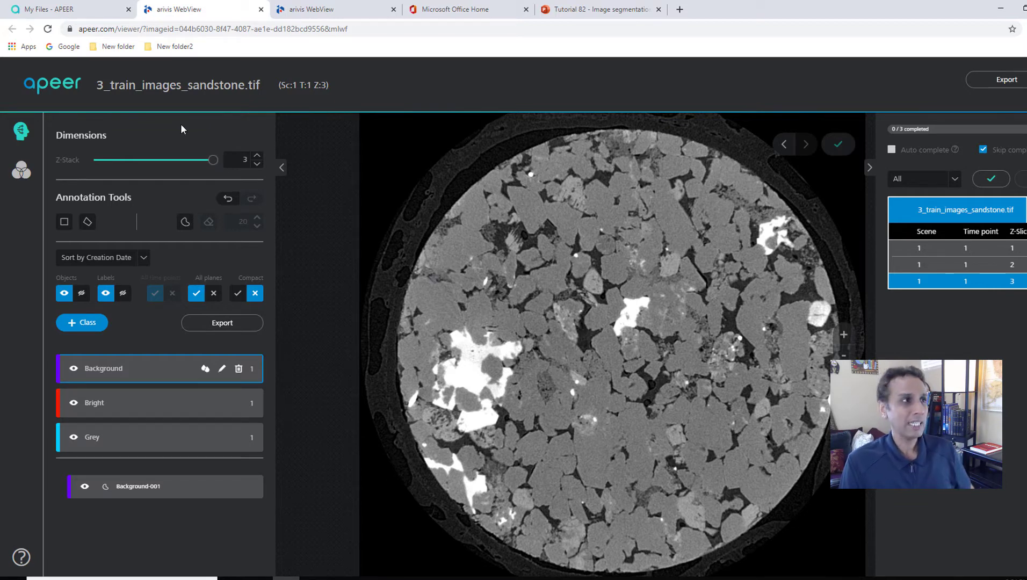
{"action": "left_click", "coordinate": [103, 10]}
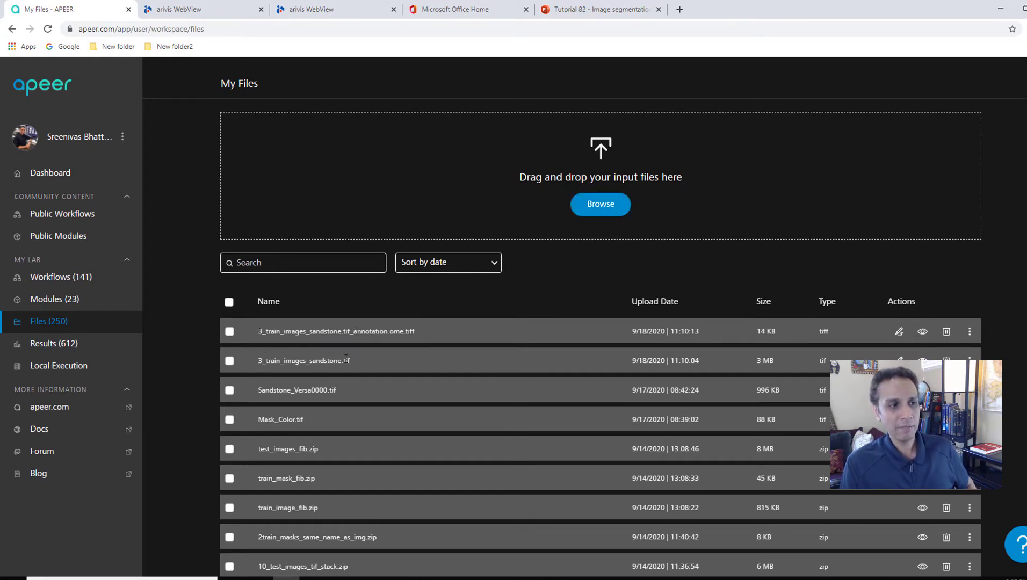
- Highlight parts of the sandstone image name and the 'ome' part of the annotation file name
{"action": "left_click_drag", "start_coordinate": [352, 361], "coordinate": [257, 359]}
{"action": "left_click", "coordinate": [392, 334]}
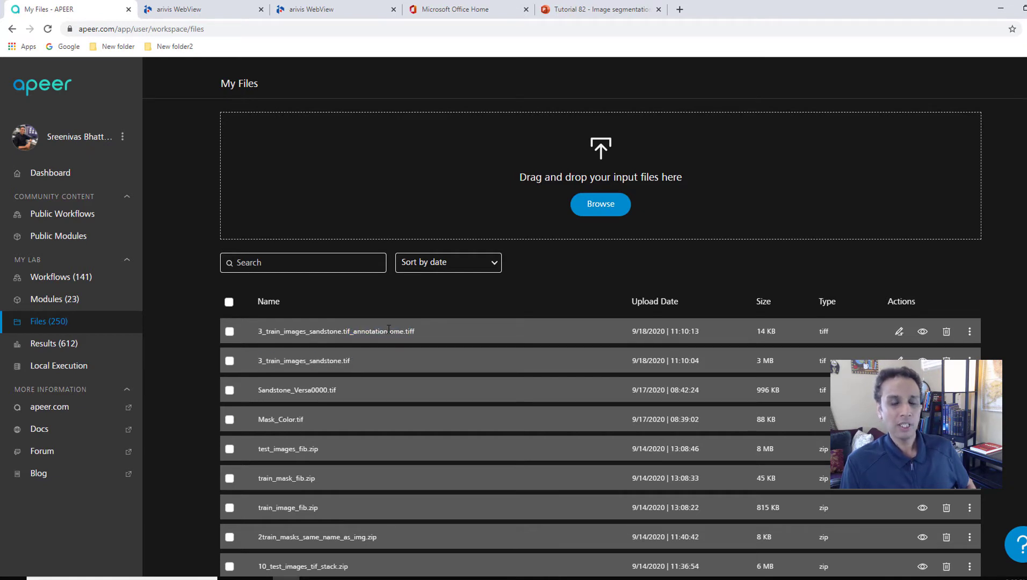
{"action": "left_click_drag", "start_coordinate": [389, 330], "coordinate": [405, 331]}
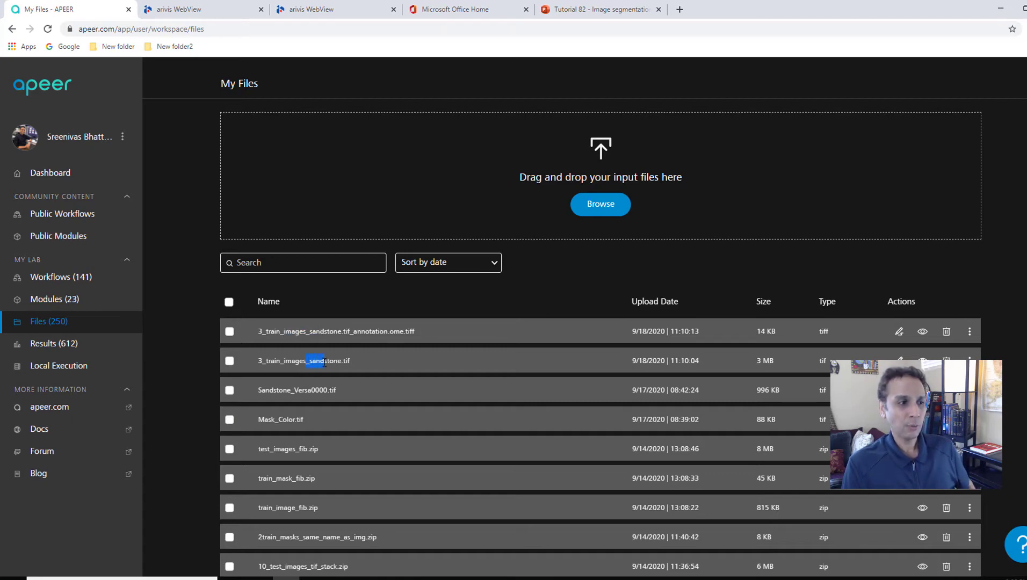
- Review the sandstone training image and mask on slide 2, then return to the APEER file list
{"action": "left_click", "coordinate": [596, 10]}
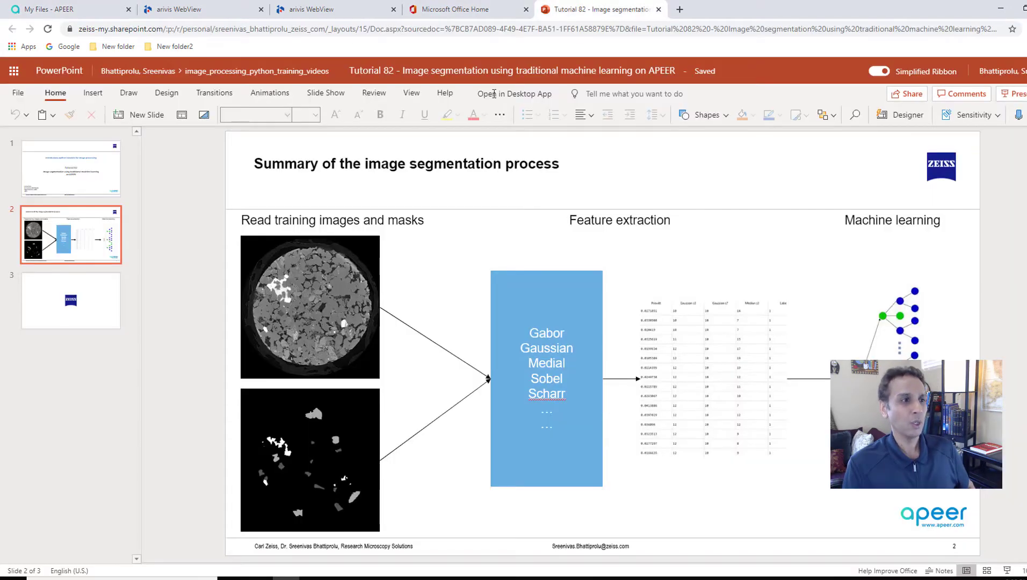
{"action": "left_click", "coordinate": [326, 340]}
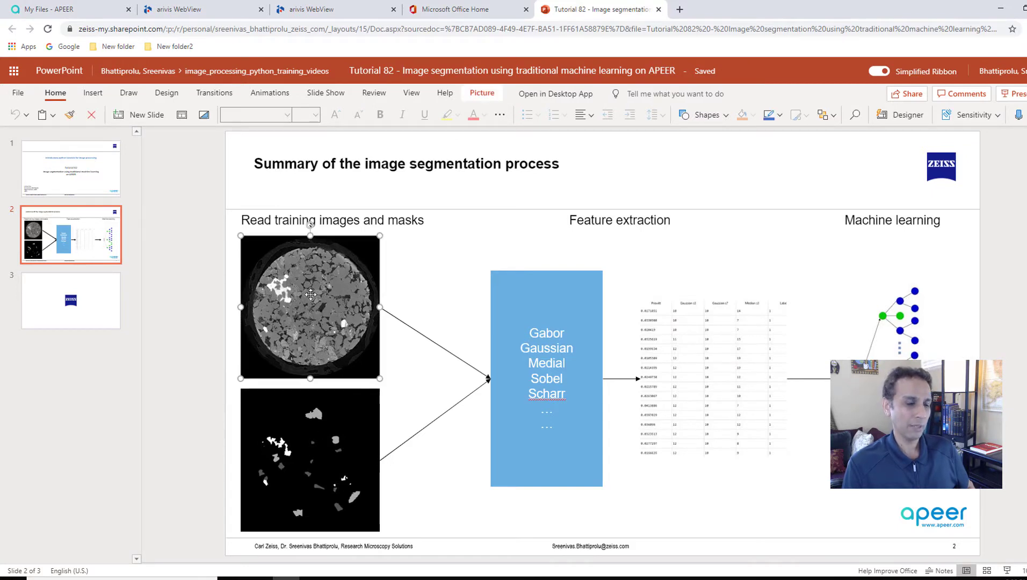
{"action": "left_click", "coordinate": [313, 435]}
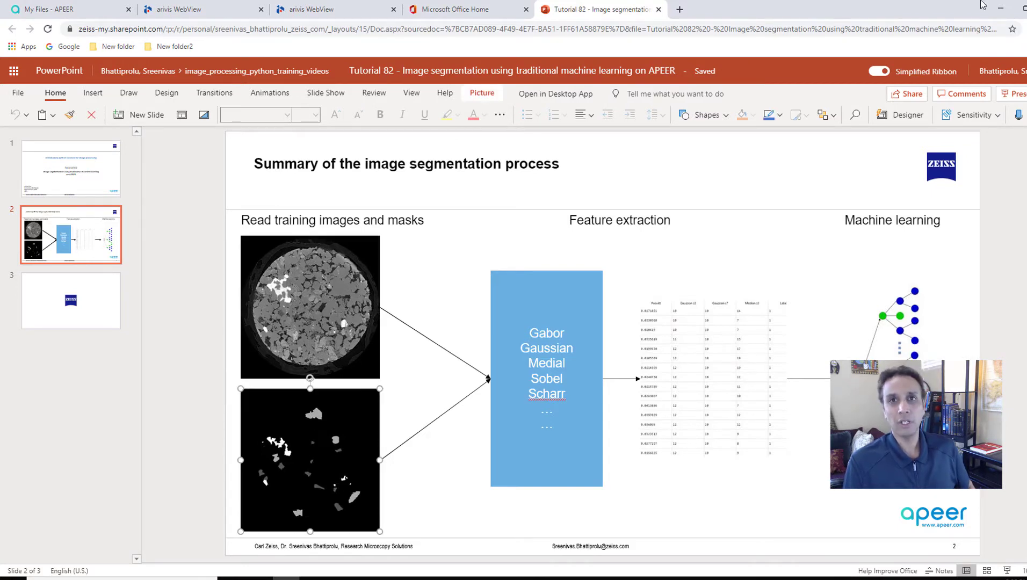
{"action": "left_click", "coordinate": [1000, 9]}
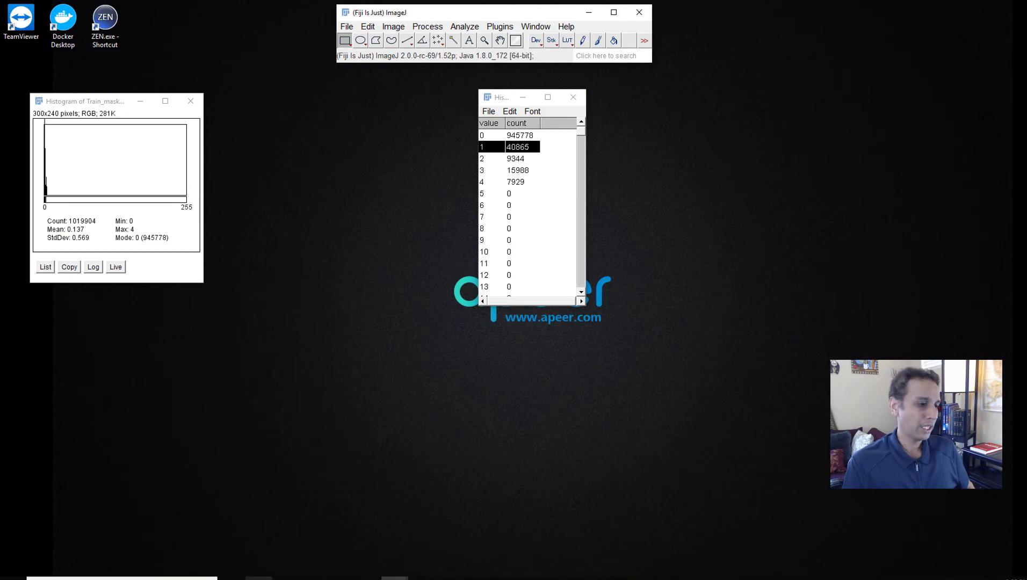
{"action": "left_click", "coordinate": [395, 578]}
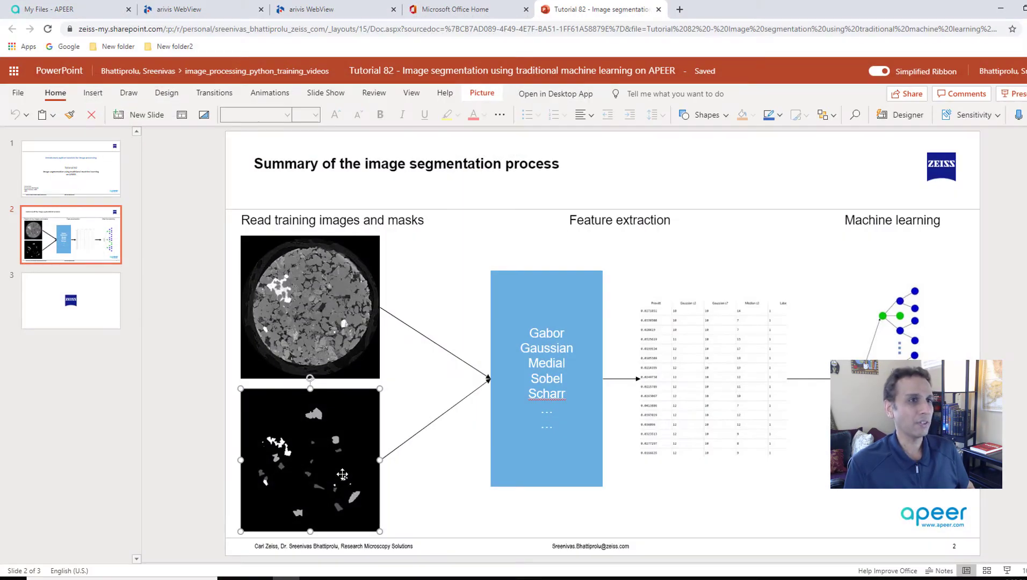
{"action": "left_click", "coordinate": [89, 7]}
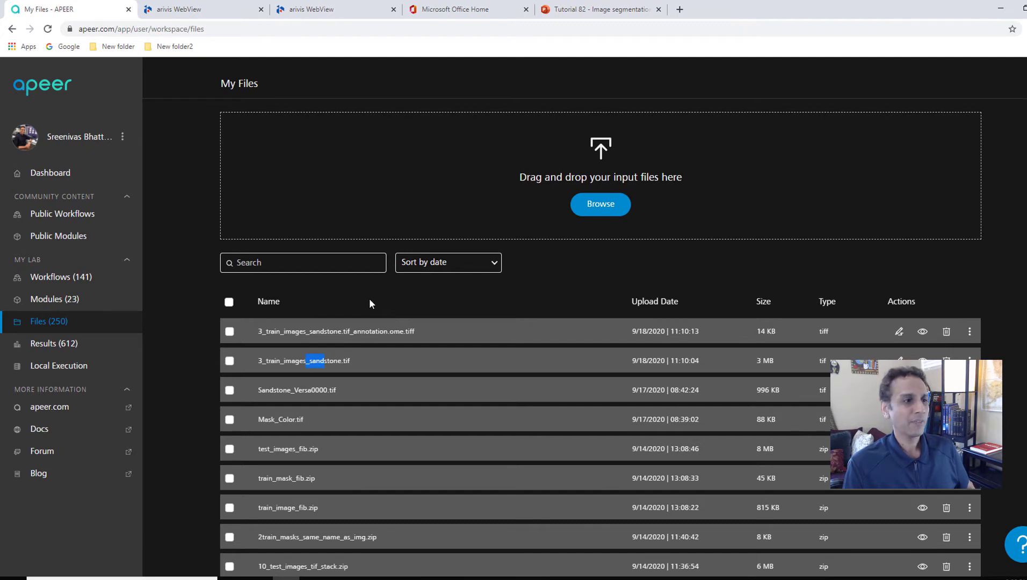
- Navigate from Modules through Public Modules to the Public Workflows list
{"action": "left_click", "coordinate": [50, 300]}
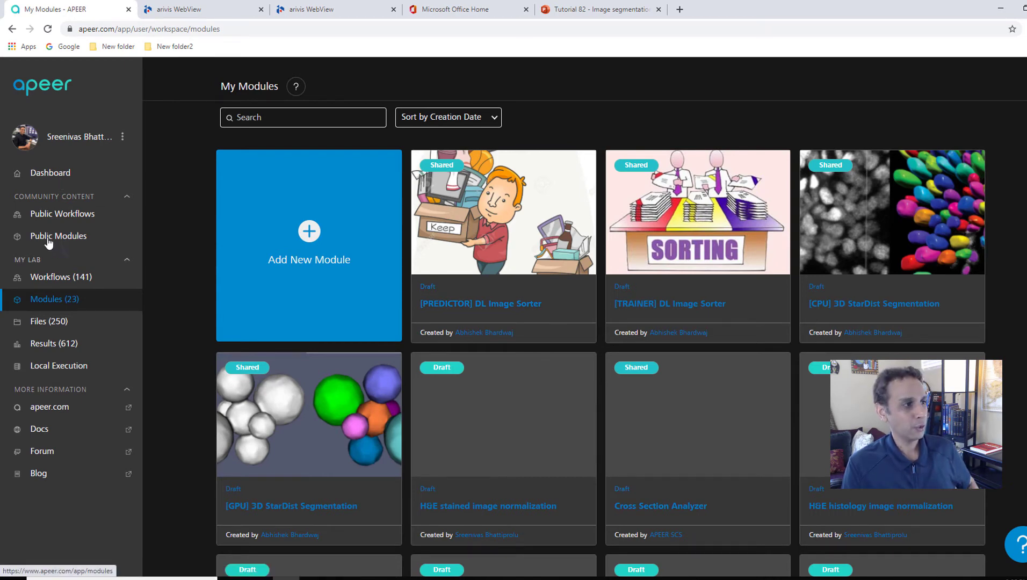
{"action": "left_click", "coordinate": [68, 242]}
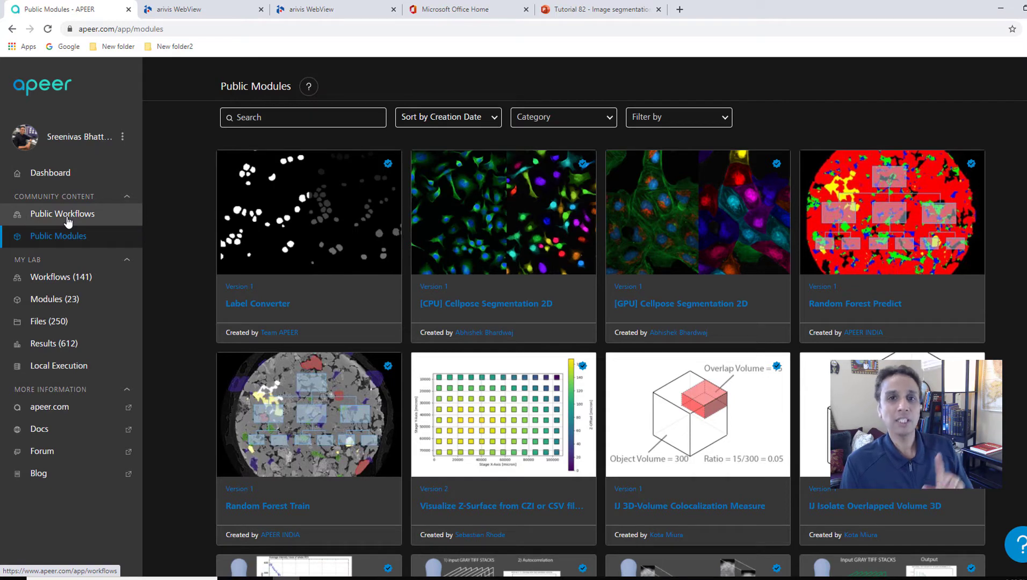
{"action": "left_click", "coordinate": [67, 215]}
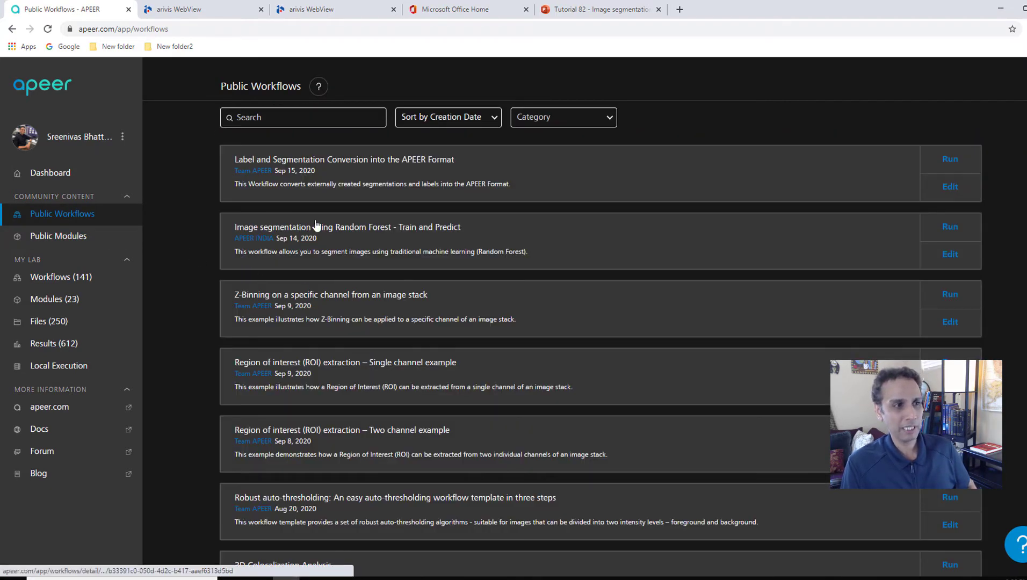
- Inspect the Random Forest Train and Predict workflow in the editor, then leave discarding changes
{"action": "left_click", "coordinate": [950, 256]}
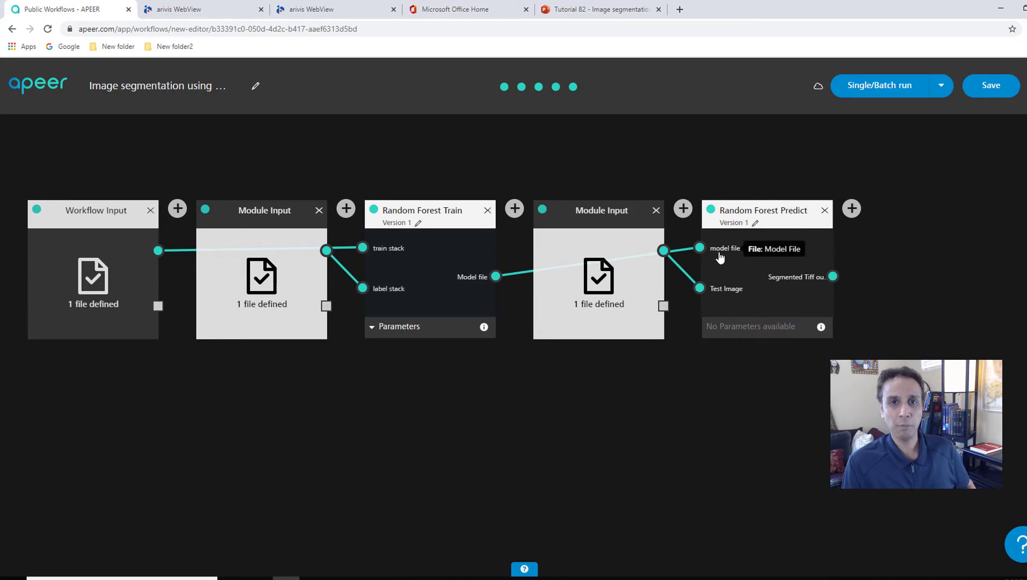
{"action": "key", "text": "alt+Left"}
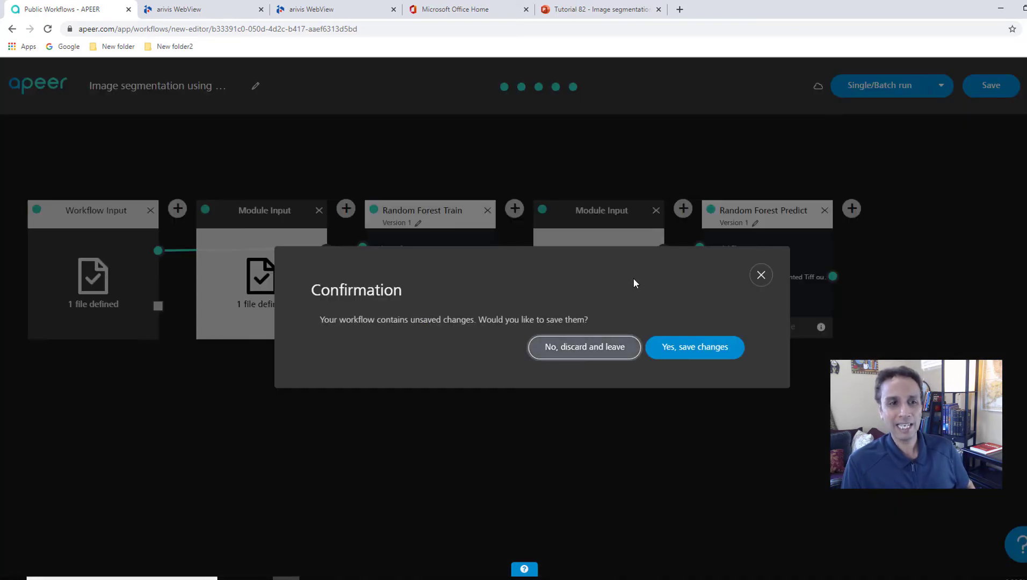
{"action": "left_click", "coordinate": [585, 348]}
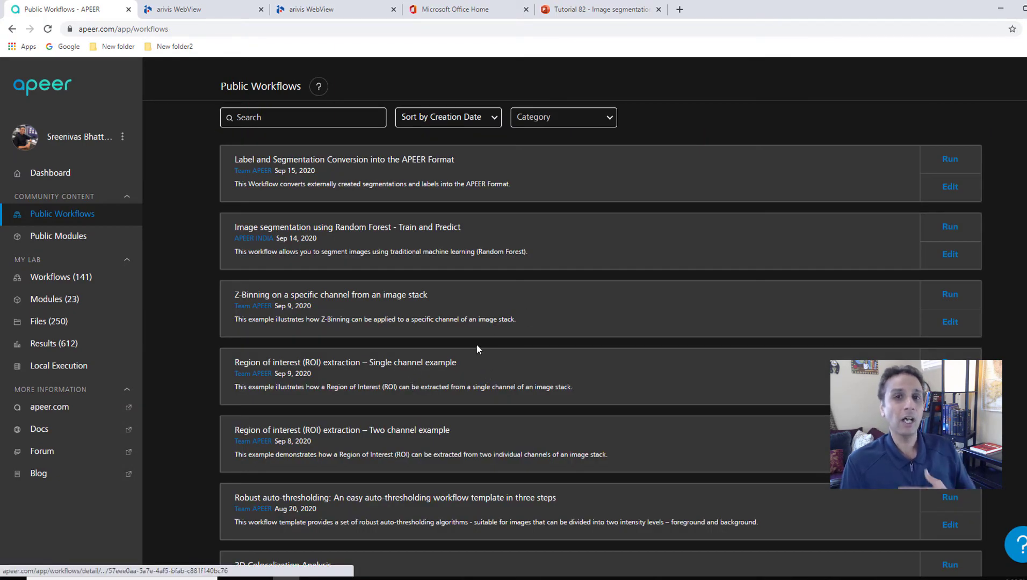
- Create a workflow titled 'My RF workflow' from the public Random Forest Train module
{"action": "left_click", "coordinate": [60, 238]}
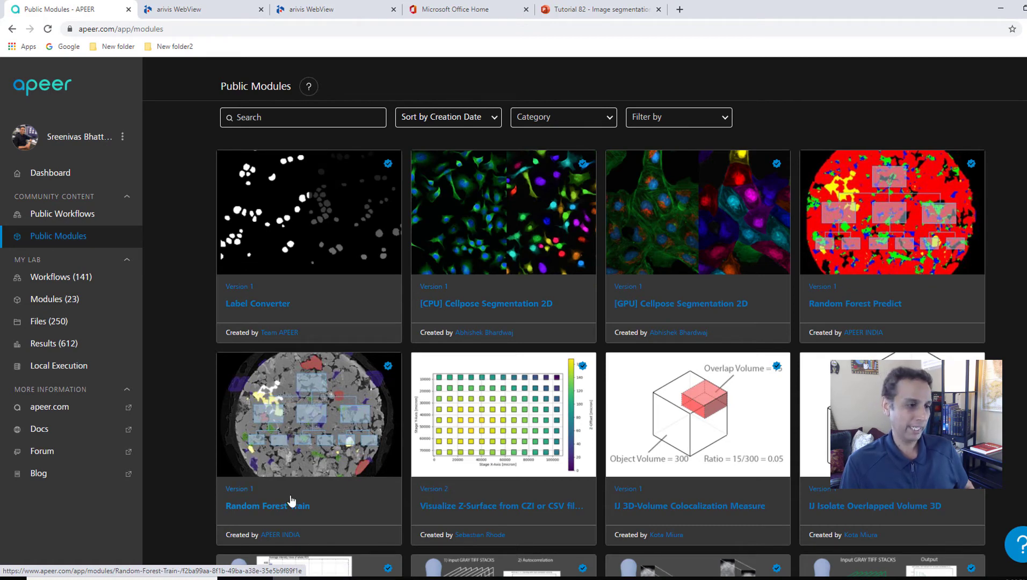
{"action": "left_click", "coordinate": [315, 429]}
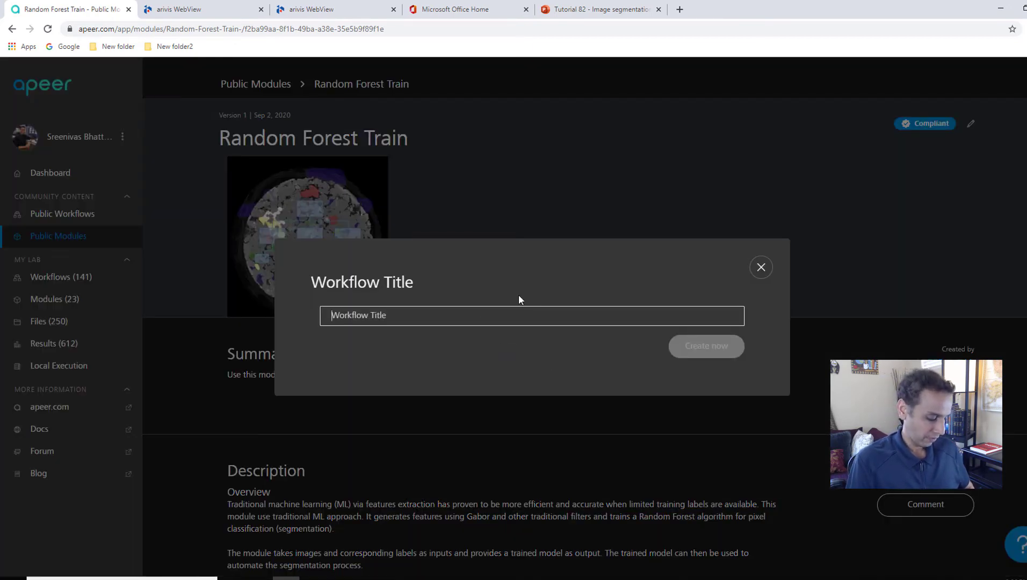
{"action": "type", "text": "My RF workflow"}
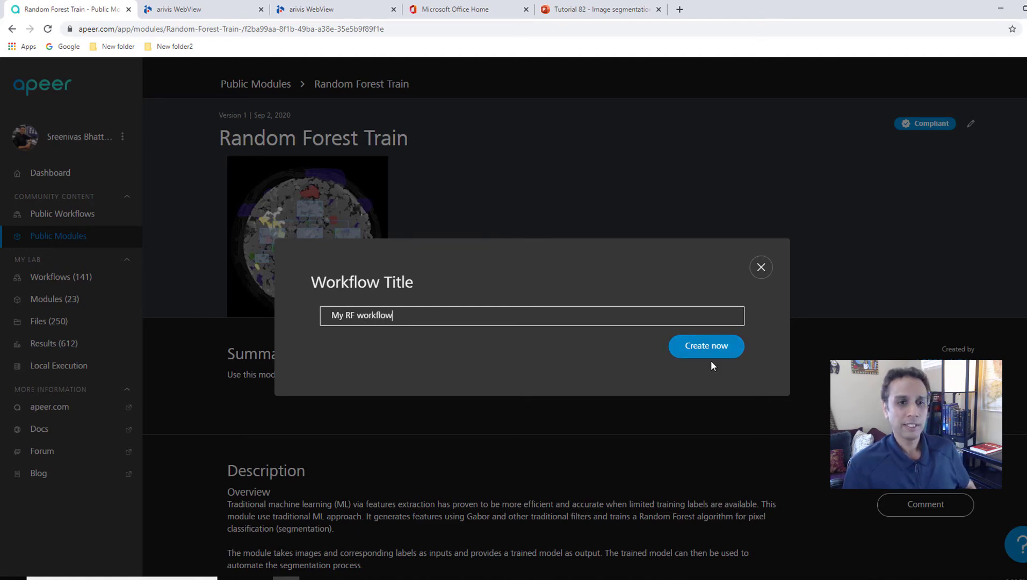
{"action": "left_click", "coordinate": [702, 348]}
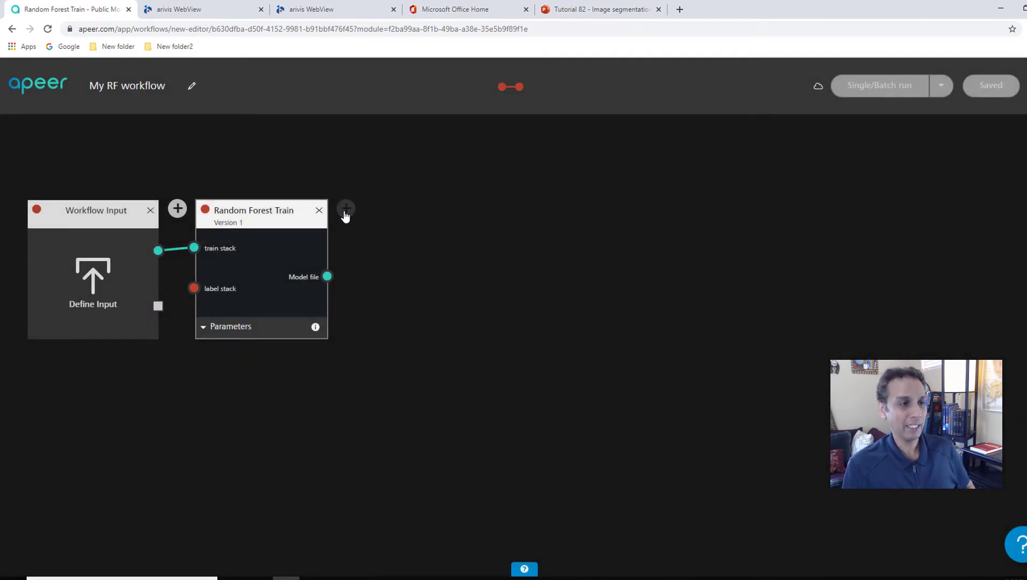
- Search 'inp' for a module after Random Forest Train, then close the panel without adding one
{"action": "left_click", "coordinate": [346, 209]}
{"action": "type", "text": "inp"}
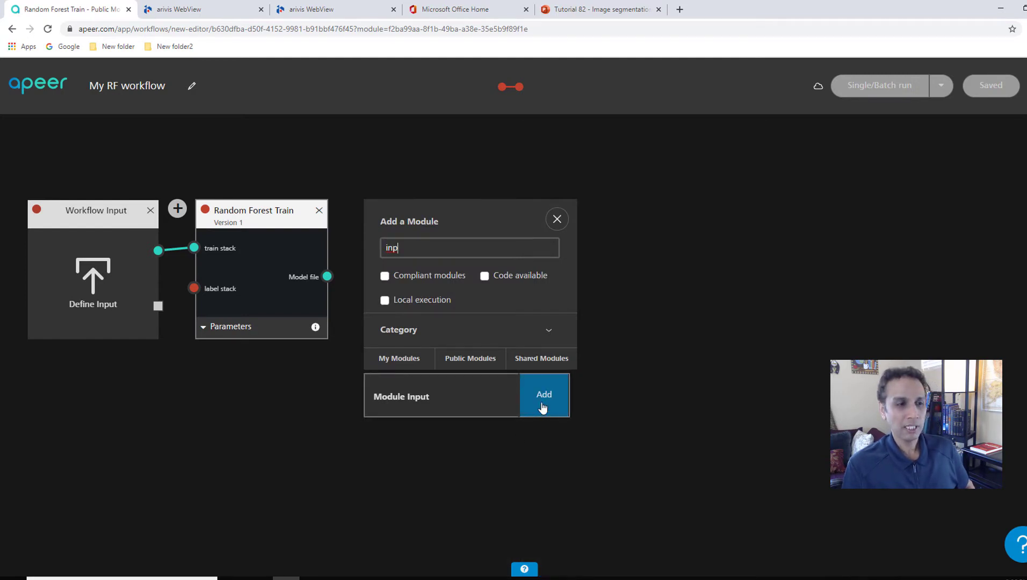
{"action": "left_click", "coordinate": [558, 219]}
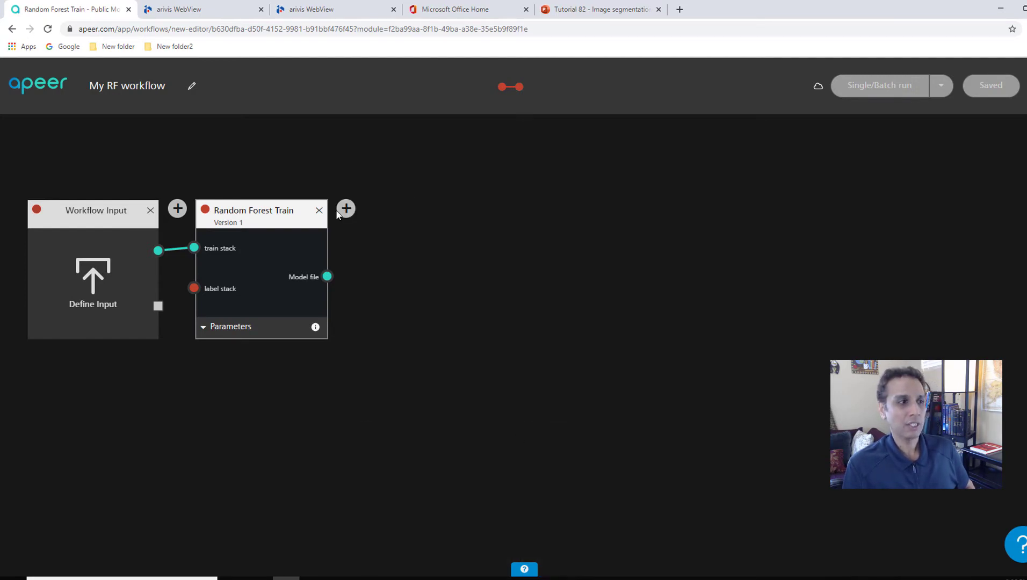
- Add a Module Input before Random Forest Train, wire it to the label stack, and define the first input
{"action": "left_click", "coordinate": [178, 208]}
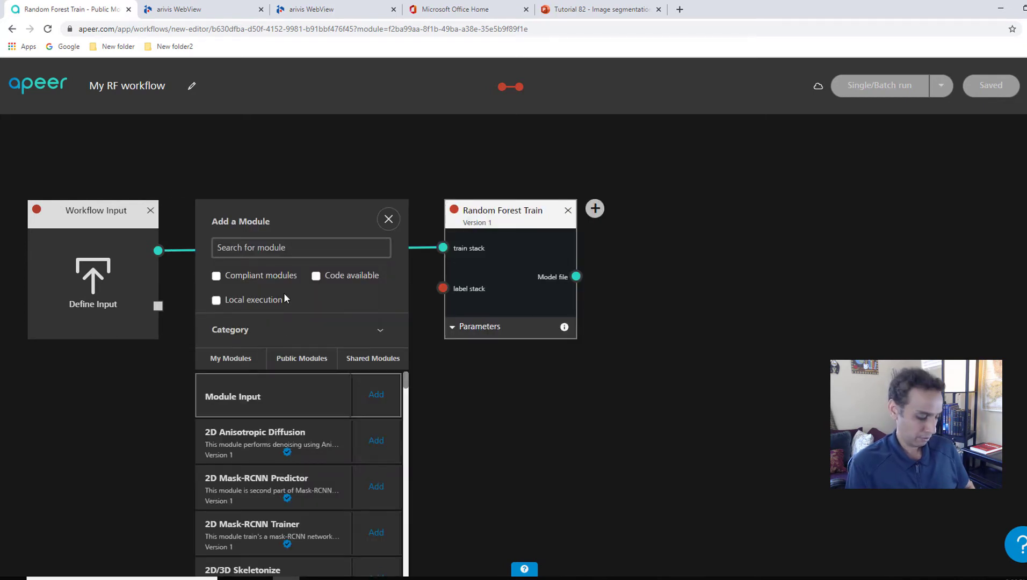
{"action": "type", "text": "inp"}
{"action": "left_click", "coordinate": [371, 393]}
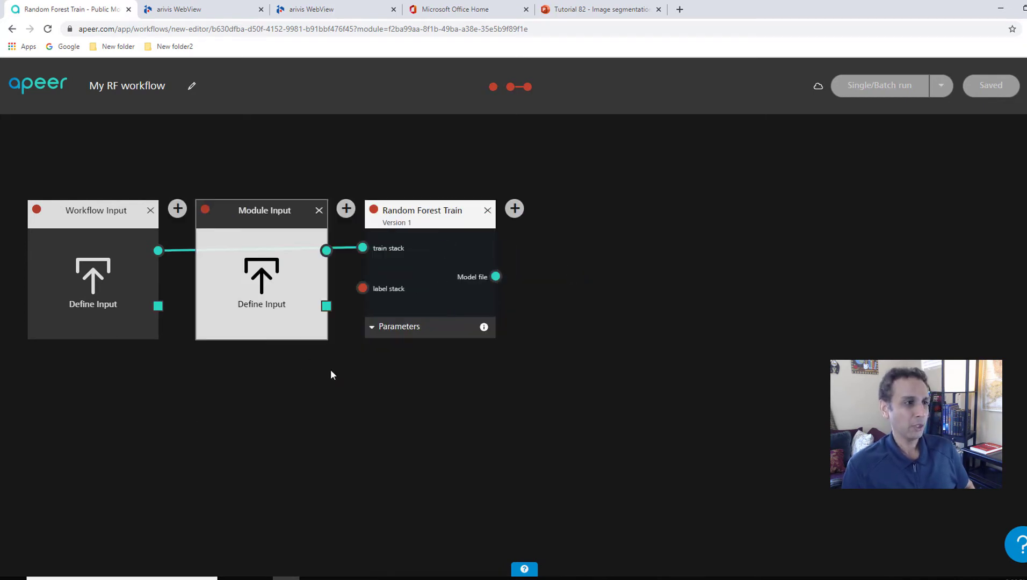
{"action": "left_click_drag", "start_coordinate": [325, 251], "coordinate": [362, 289]}
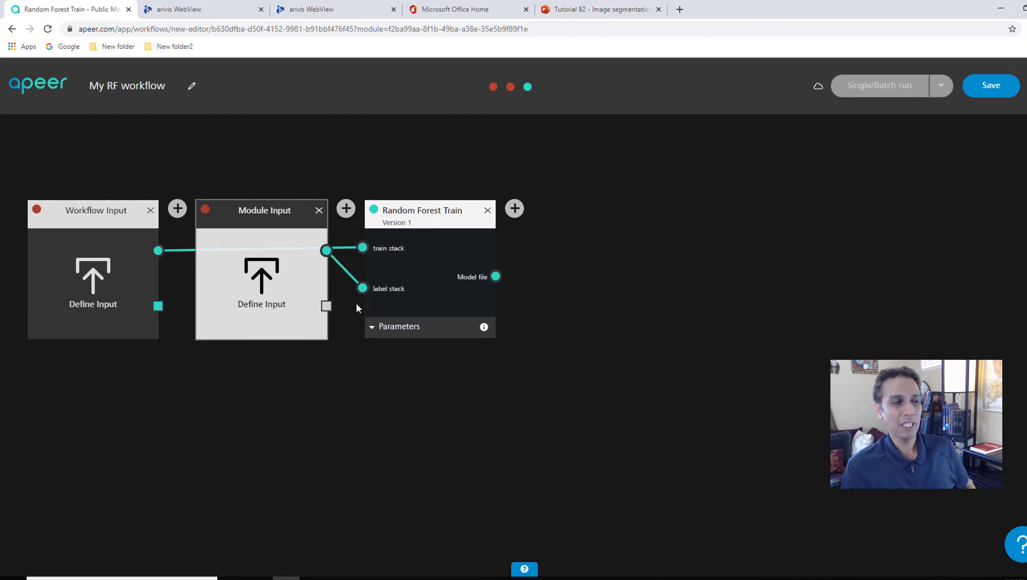
{"action": "left_click", "coordinate": [88, 271]}
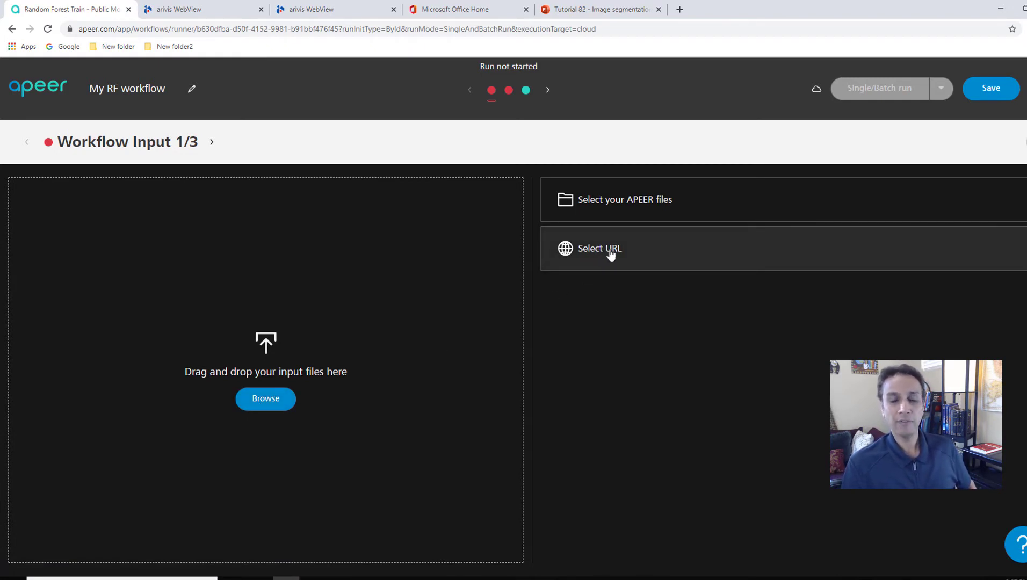
- Set 3_train_images_sandstone.tif from the uploaded APEER files as the first workflow input
{"action": "left_click", "coordinate": [620, 200]}
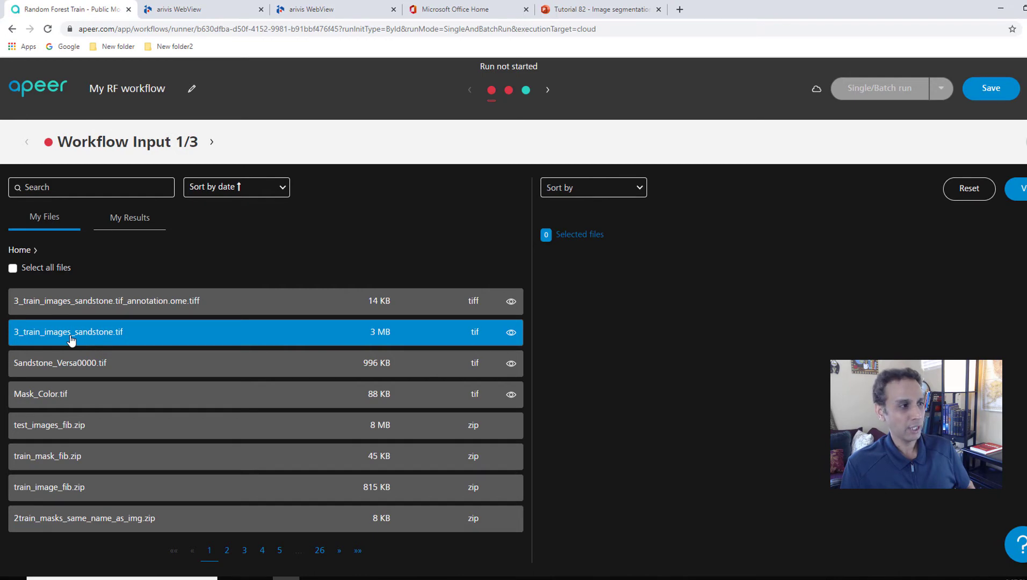
{"action": "left_click", "coordinate": [71, 340]}
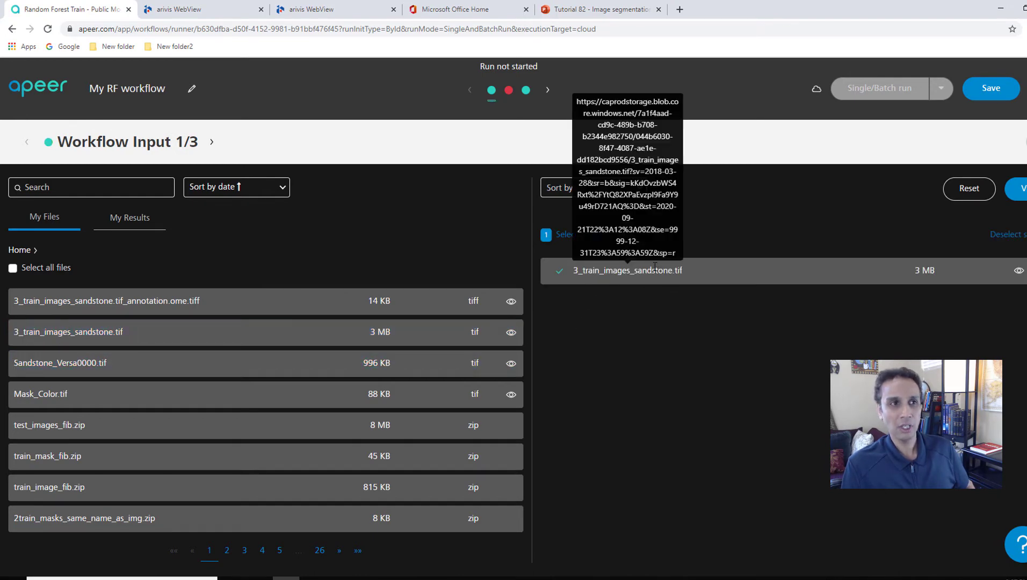
{"action": "left_click", "coordinate": [509, 89]}
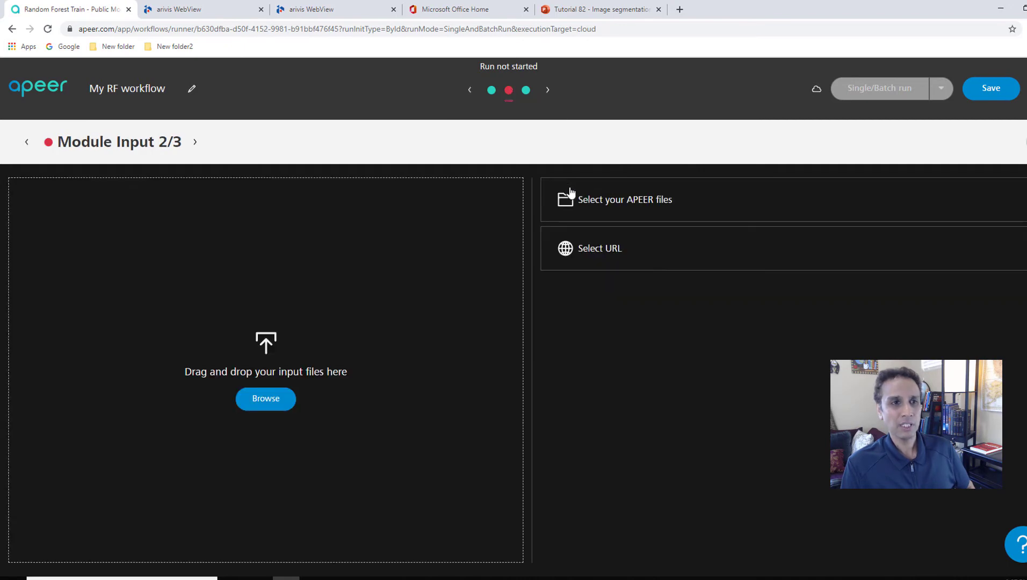
- Set the sandstone annotation .ome.tiff as the label input and save My RF workflow
{"action": "left_click", "coordinate": [594, 198]}
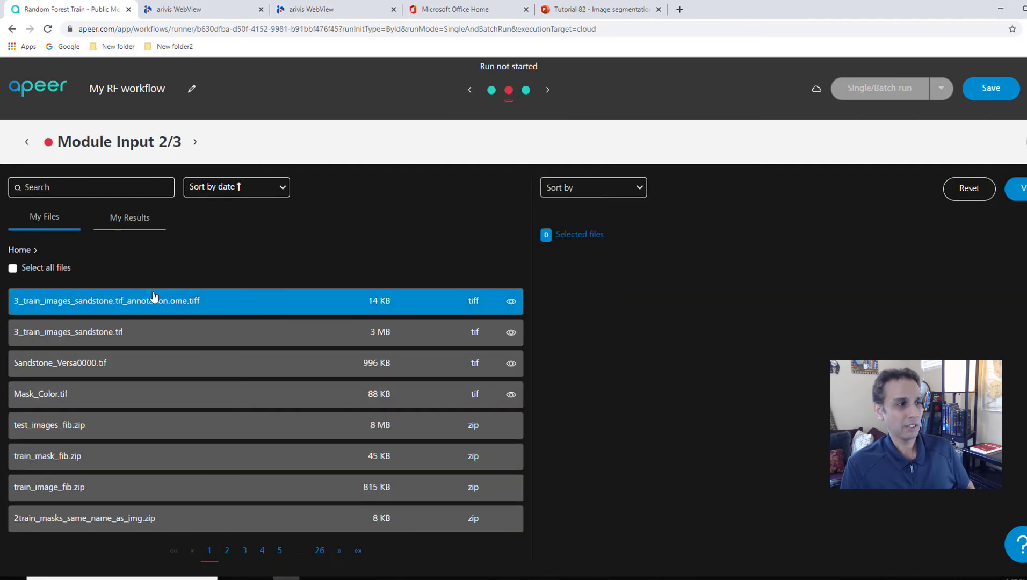
{"action": "left_click", "coordinate": [111, 304]}
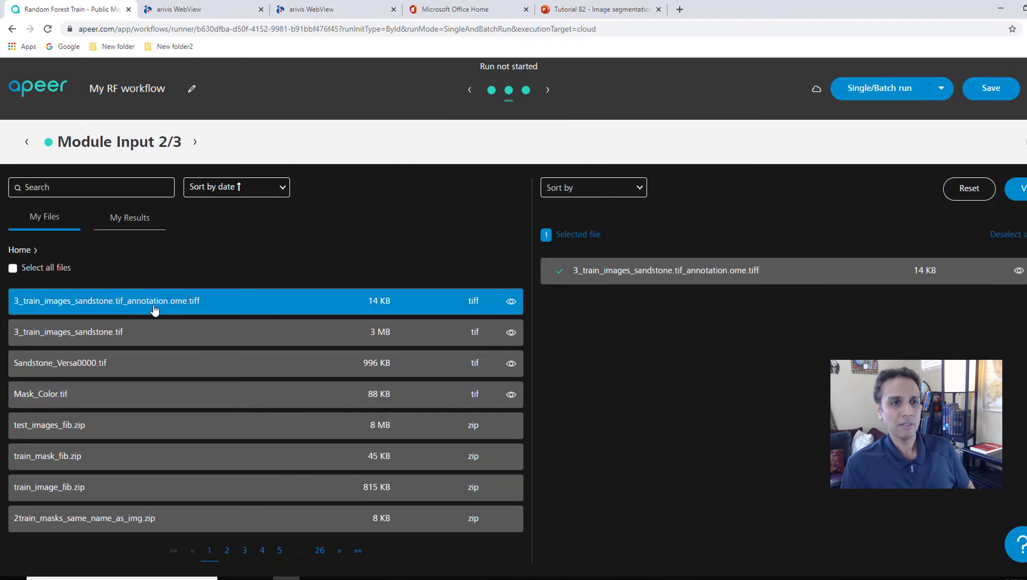
{"action": "left_click", "coordinate": [527, 90]}
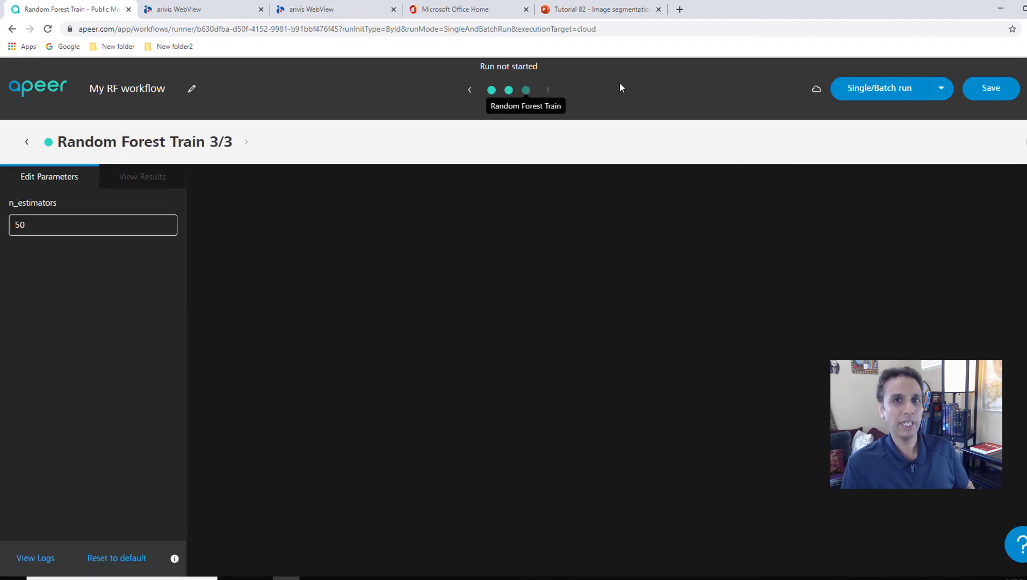
{"action": "left_click", "coordinate": [985, 91]}
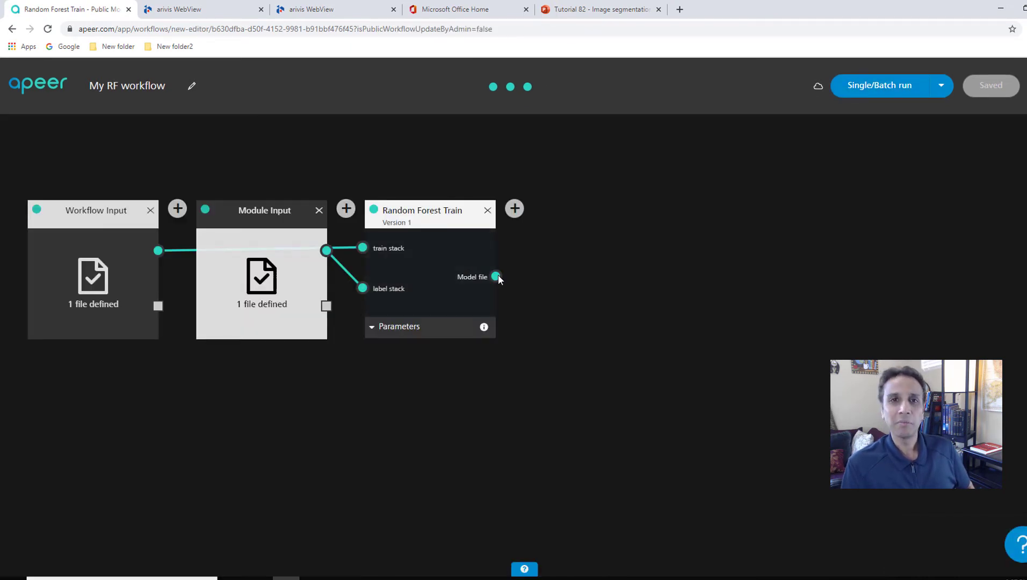
- Search modules for 'random' and add Random Forest Predict after Random Forest Train
{"action": "left_click", "coordinate": [515, 209]}
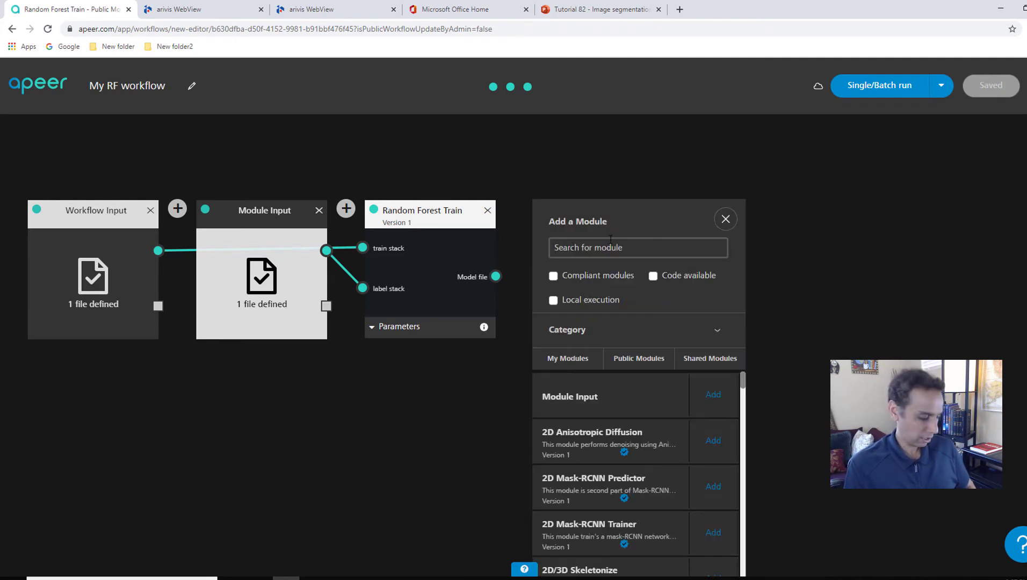
{"action": "type", "text": "predi"}
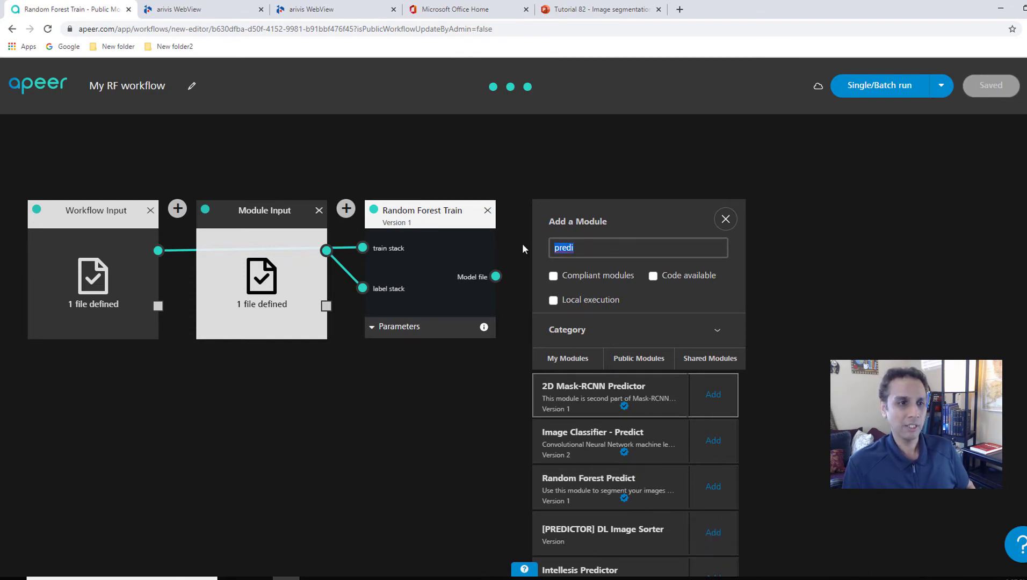
{"action": "type", "text": "random"}
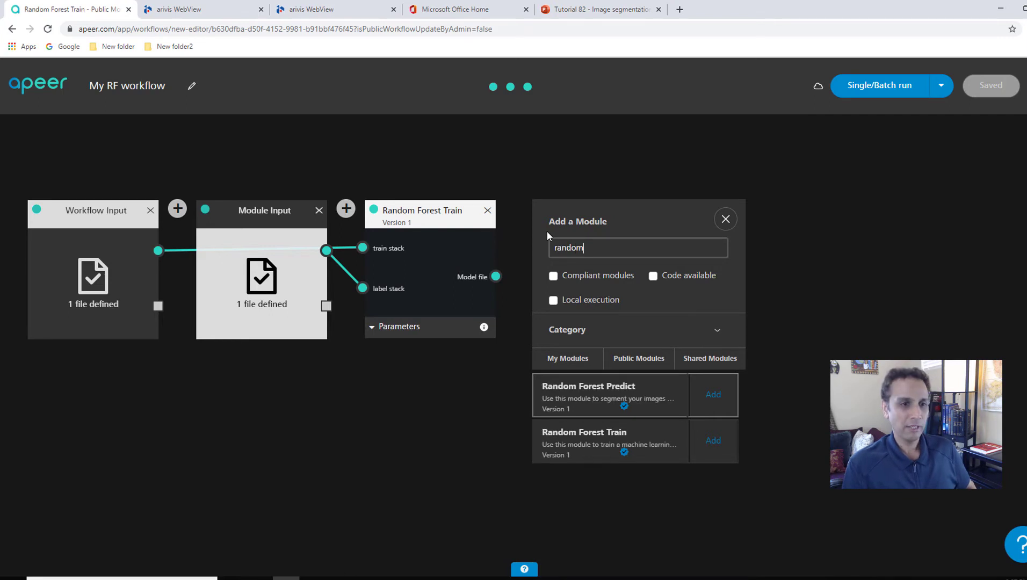
{"action": "left_click", "coordinate": [714, 394]}
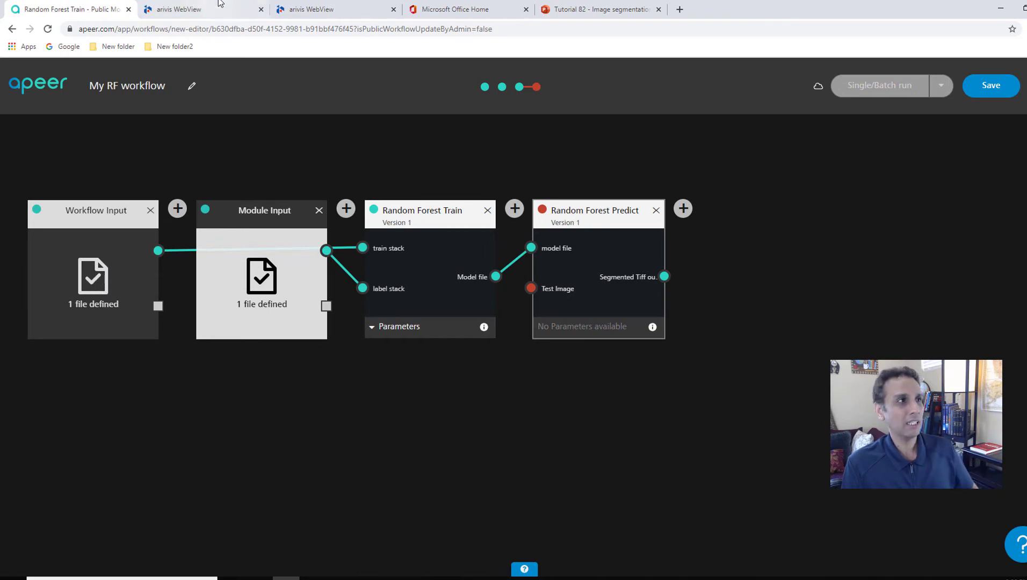
- Check three sandstone z-slices in WebView, then connect Workflow Input to Random Forest Predict's Test Image
{"action": "left_click", "coordinate": [236, 10]}
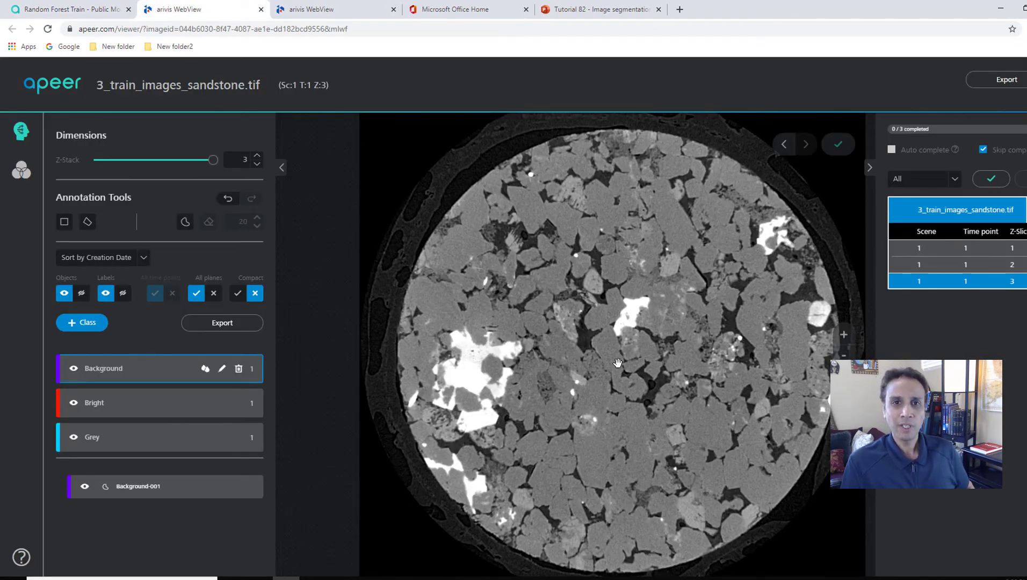
{"action": "left_click", "coordinate": [929, 247]}
{"action": "left_click", "coordinate": [931, 265]}
{"action": "left_click", "coordinate": [936, 281]}
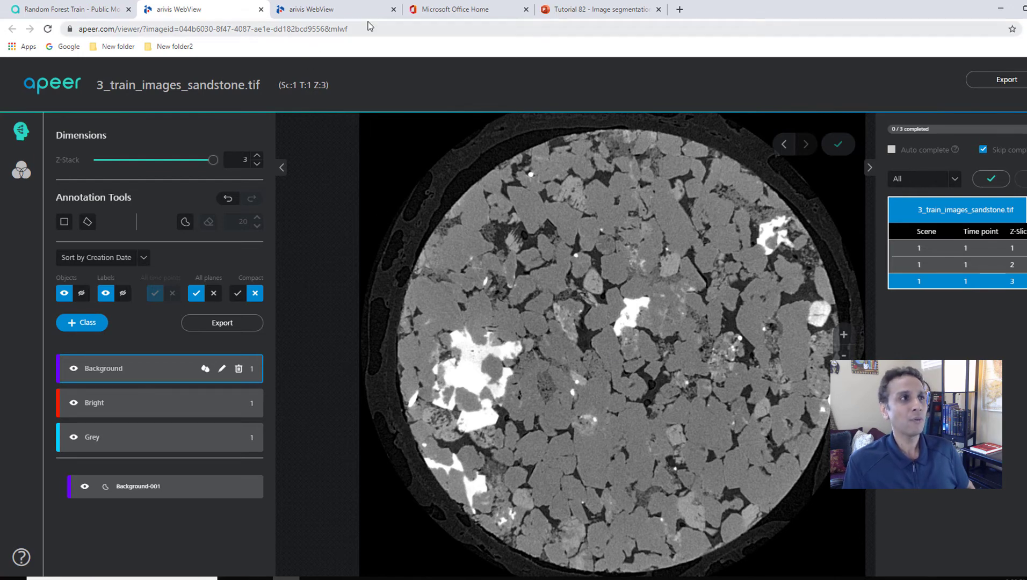
{"action": "left_click", "coordinate": [100, 9]}
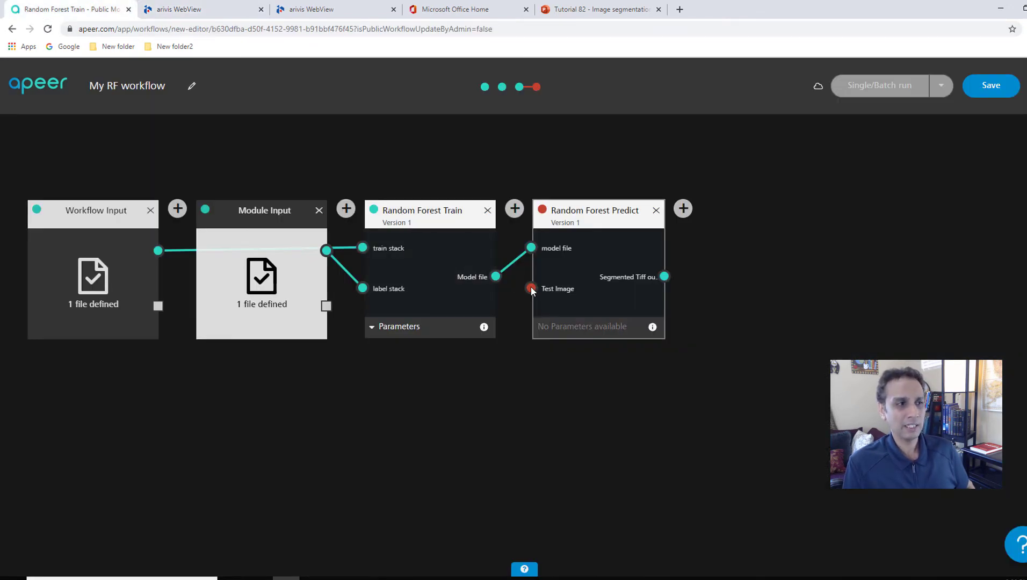
{"action": "left_click_drag", "start_coordinate": [157, 250], "coordinate": [531, 288]}
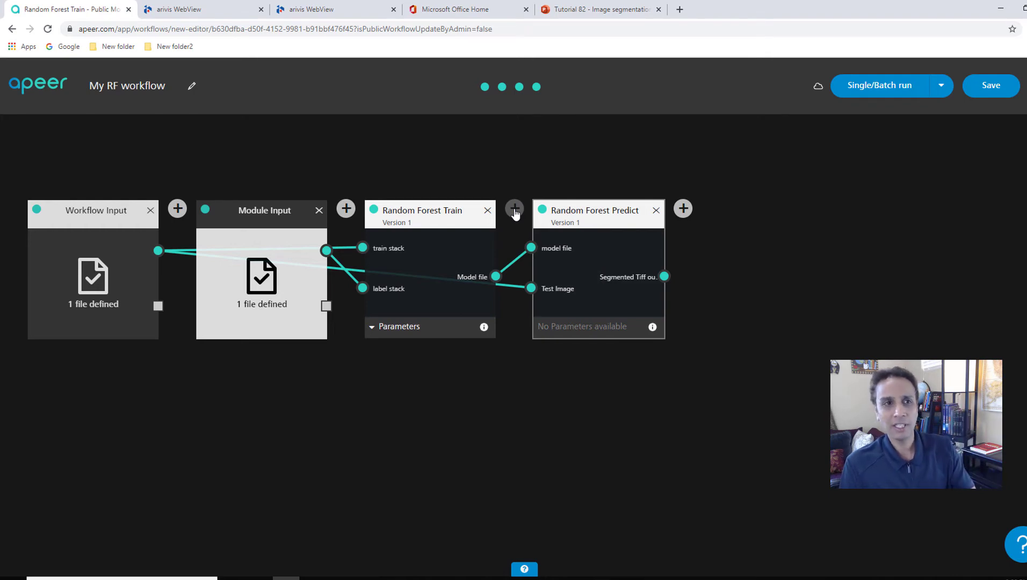
- Save My RF workflow, view its Single/Batch run setup, then return to Random Forest Train
{"action": "left_click", "coordinate": [974, 84]}
{"action": "left_click", "coordinate": [871, 87]}
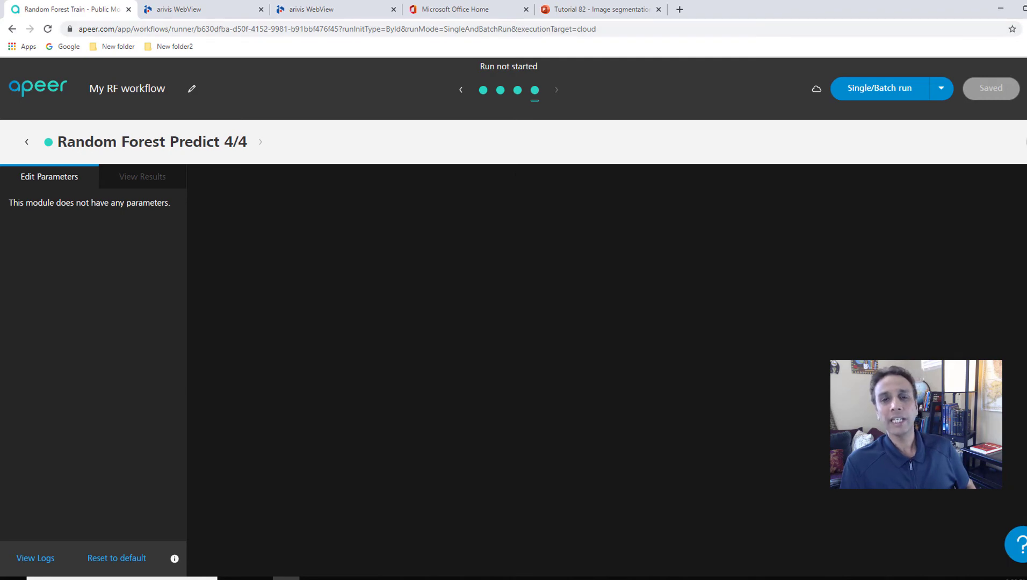
{"action": "key", "text": "alt+Left"}
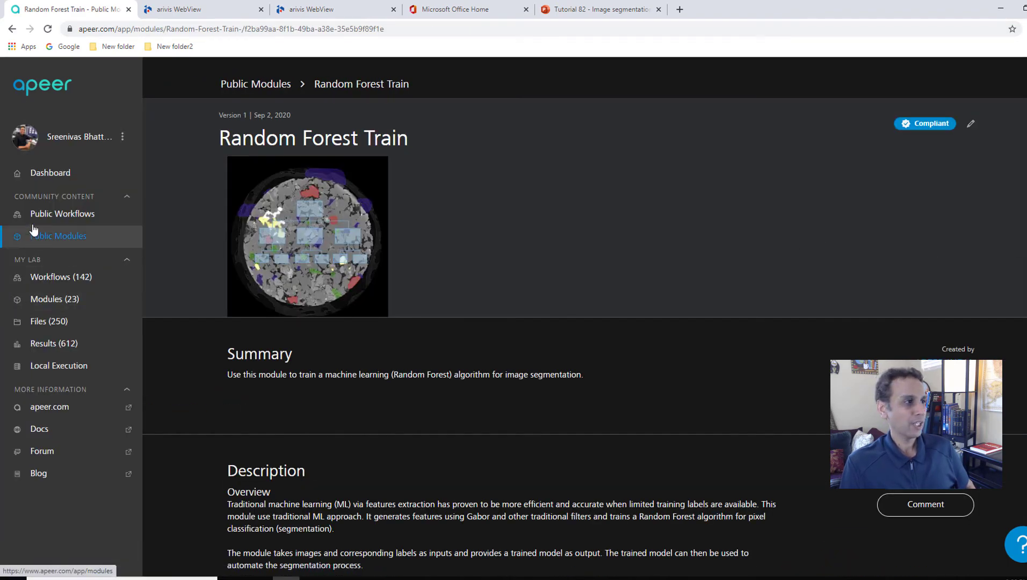
- Open the public 'Image segmentation using Random Forest - Train and Predict' workflow in the editor
{"action": "left_click", "coordinate": [57, 281]}
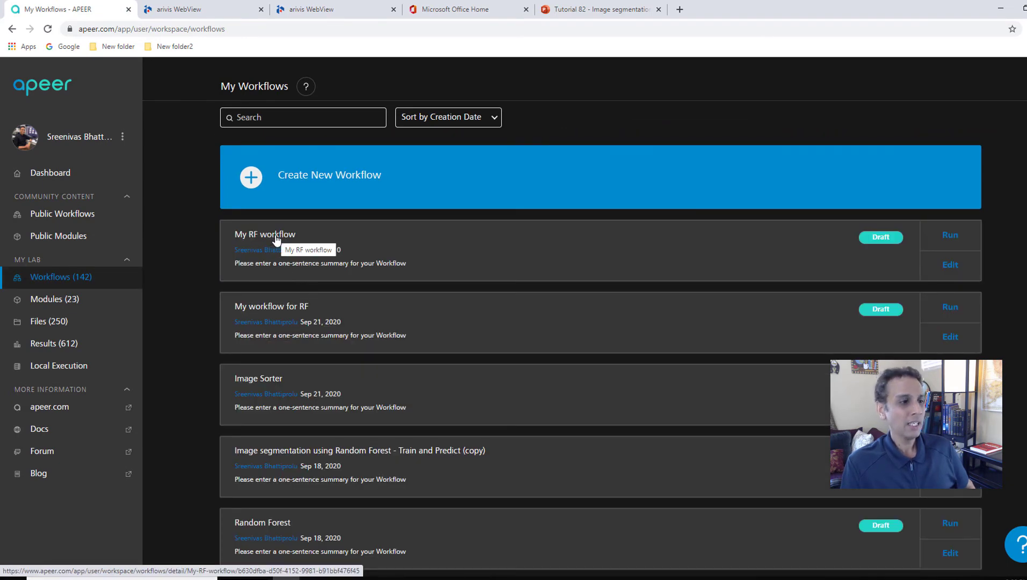
{"action": "left_click", "coordinate": [62, 214]}
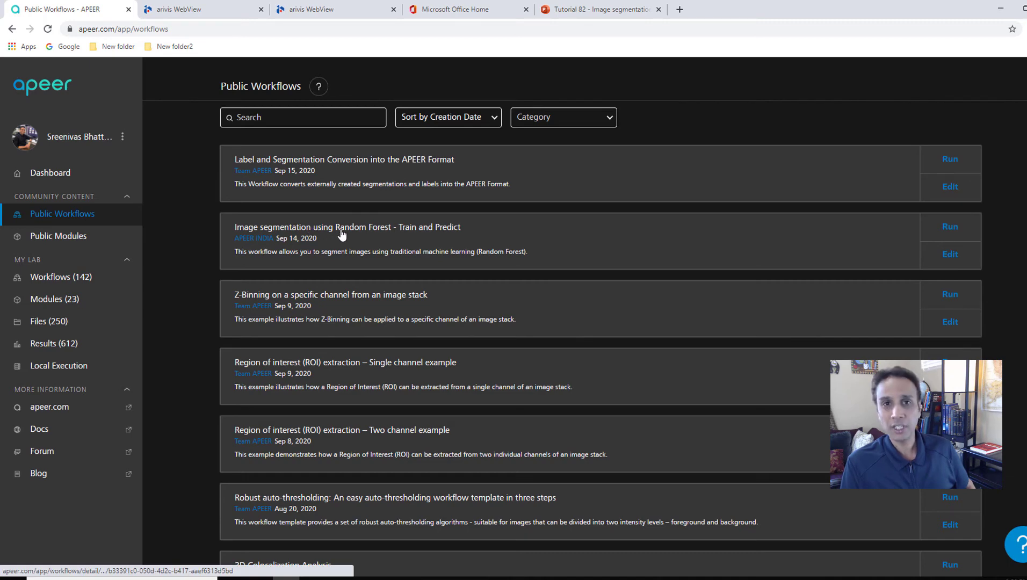
{"action": "left_click", "coordinate": [950, 253]}
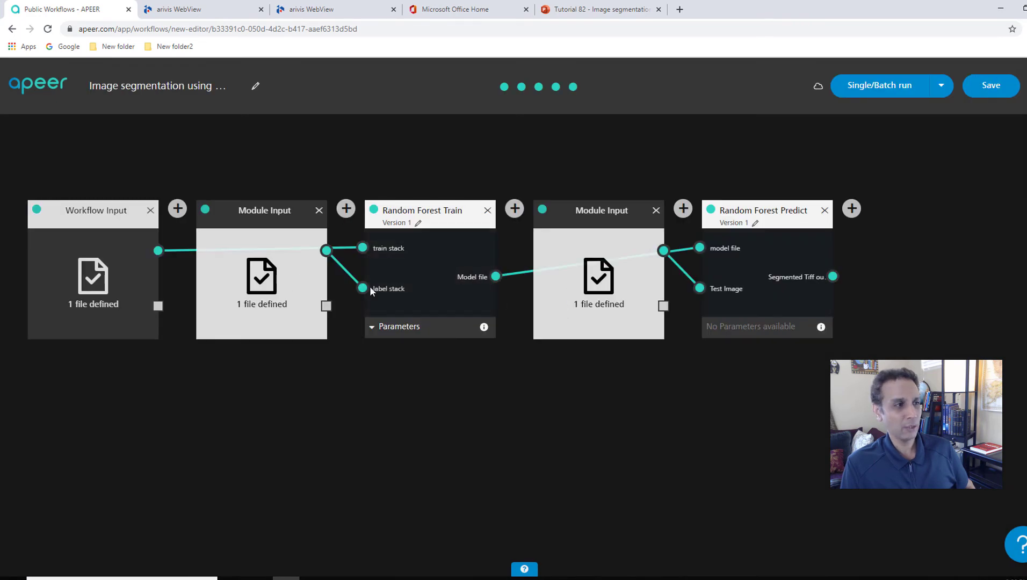
- Inspect the second module input's web address, then leave the editor discarding changes
{"action": "left_click", "coordinate": [603, 302]}
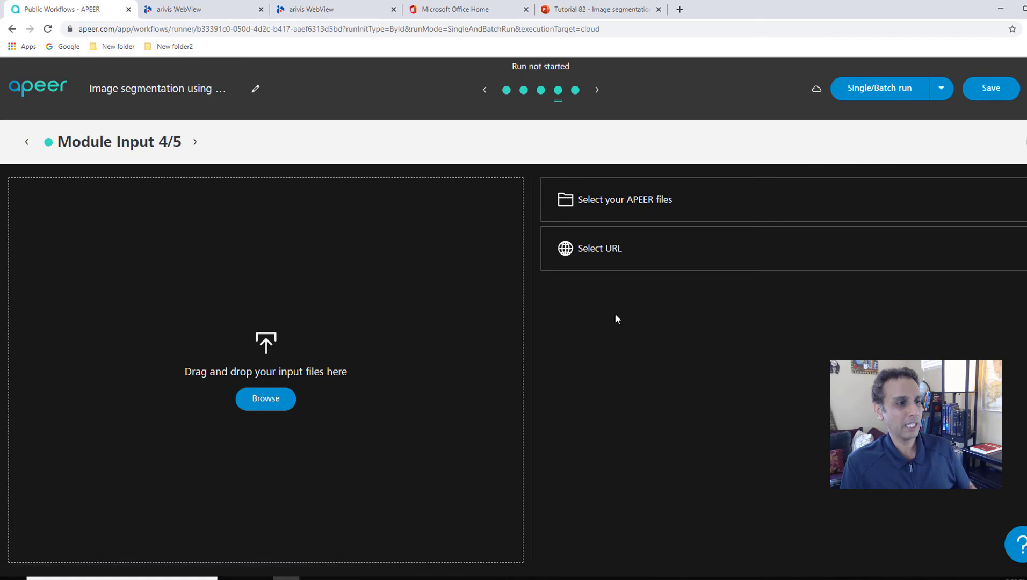
{"action": "left_click", "coordinate": [601, 249]}
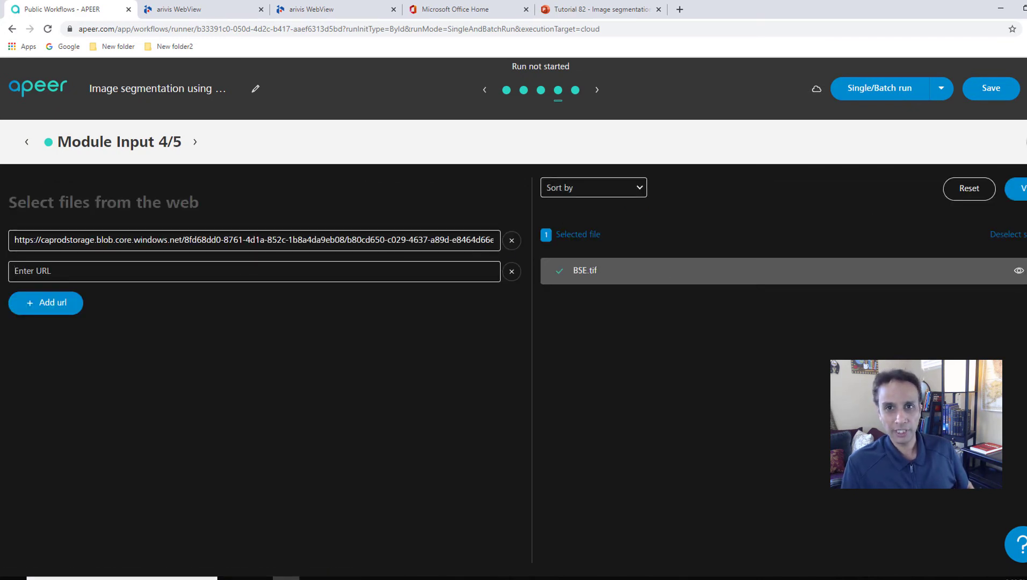
{"action": "left_click", "coordinate": [1016, 188]}
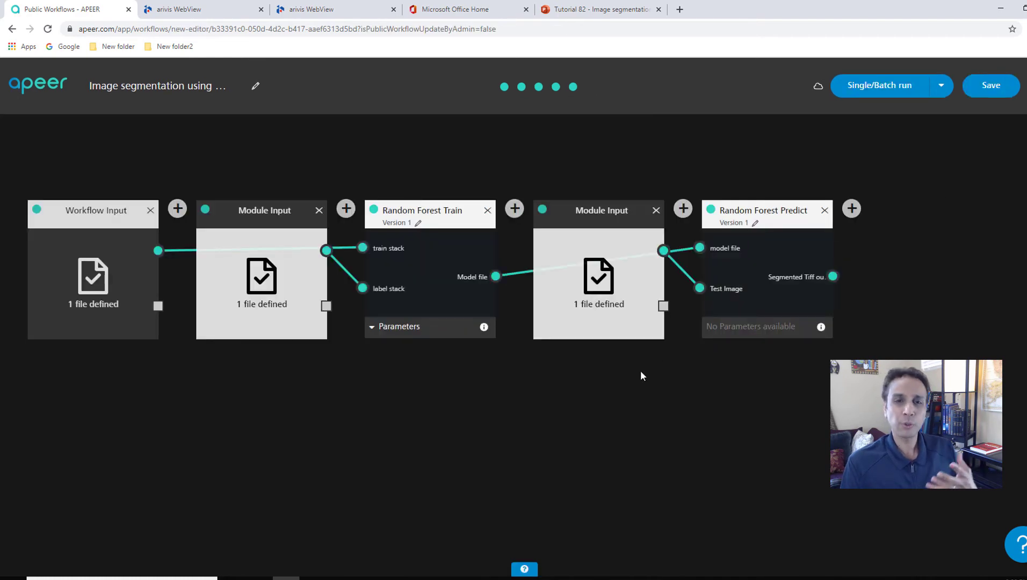
{"action": "left_click", "coordinate": [991, 85]}
{"action": "left_click", "coordinate": [570, 347]}
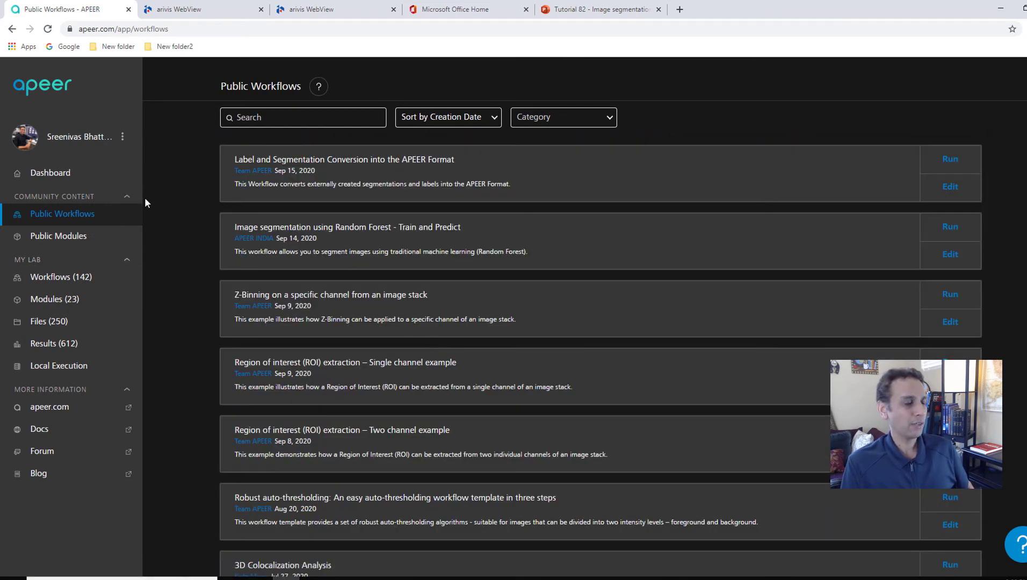
- Look through Results twice, ending on My Workflows with My RF workflow still Draft
{"action": "left_click", "coordinate": [40, 347]}
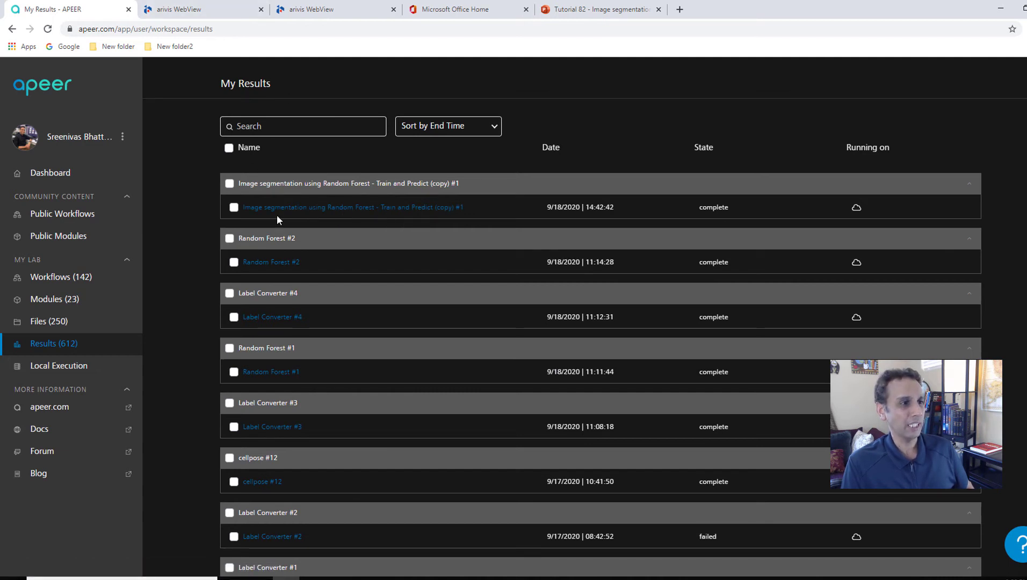
{"action": "left_click", "coordinate": [51, 277]}
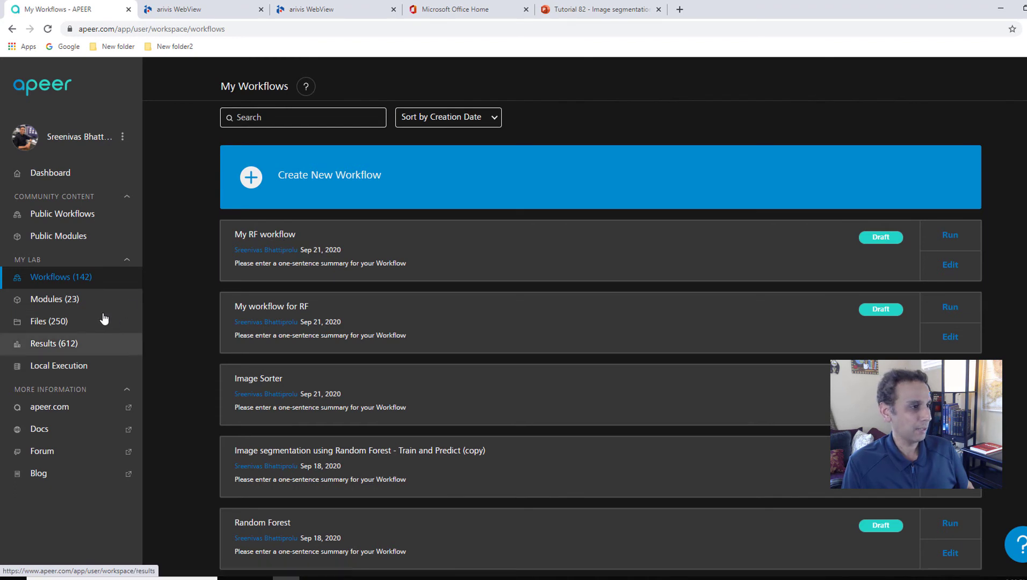
{"action": "left_click", "coordinate": [90, 343]}
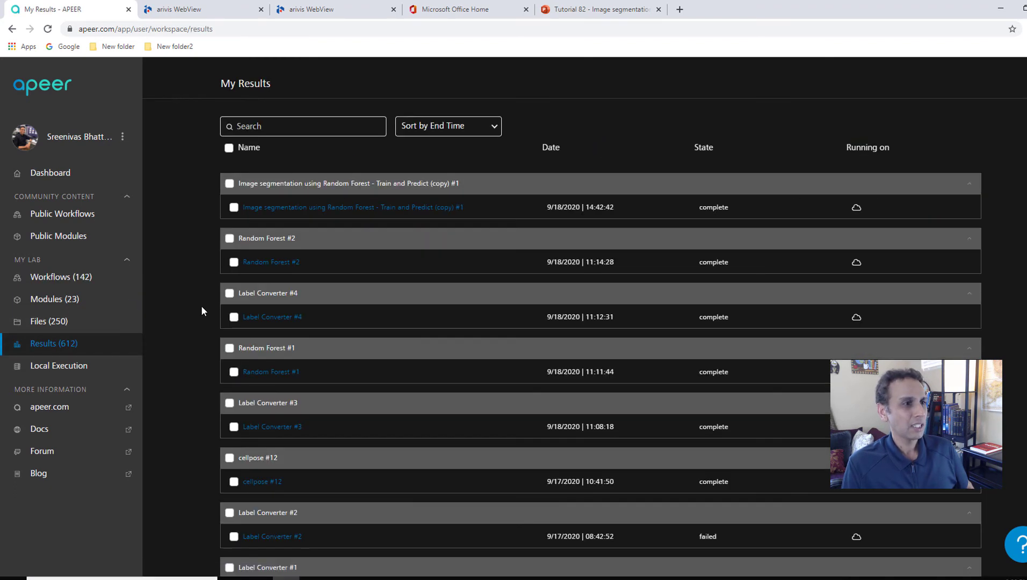
{"action": "left_click", "coordinate": [56, 277]}
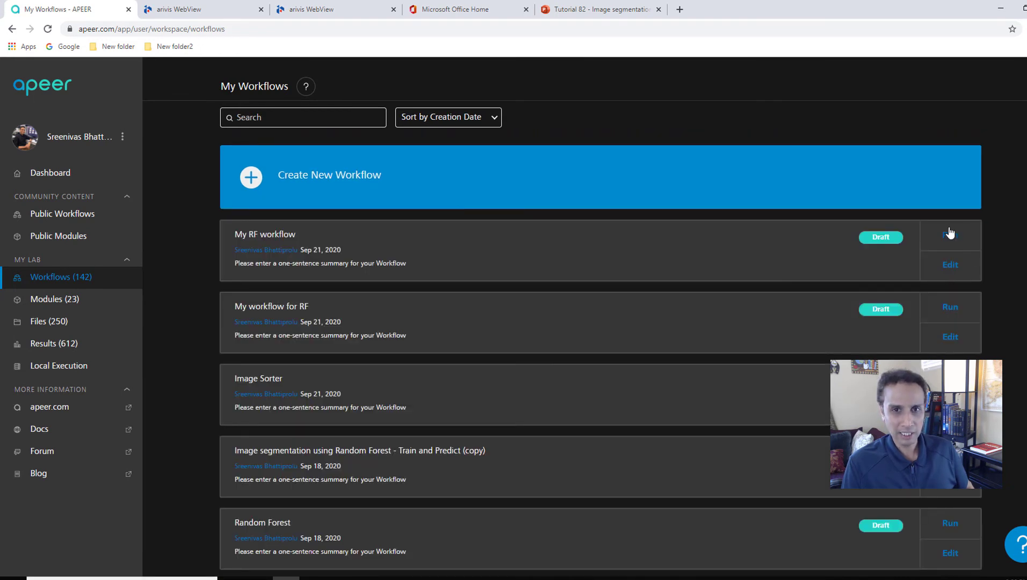
- Launch My RF workflow, then reopen it from the dashboard's Active Workflows list
{"action": "left_click", "coordinate": [949, 237]}
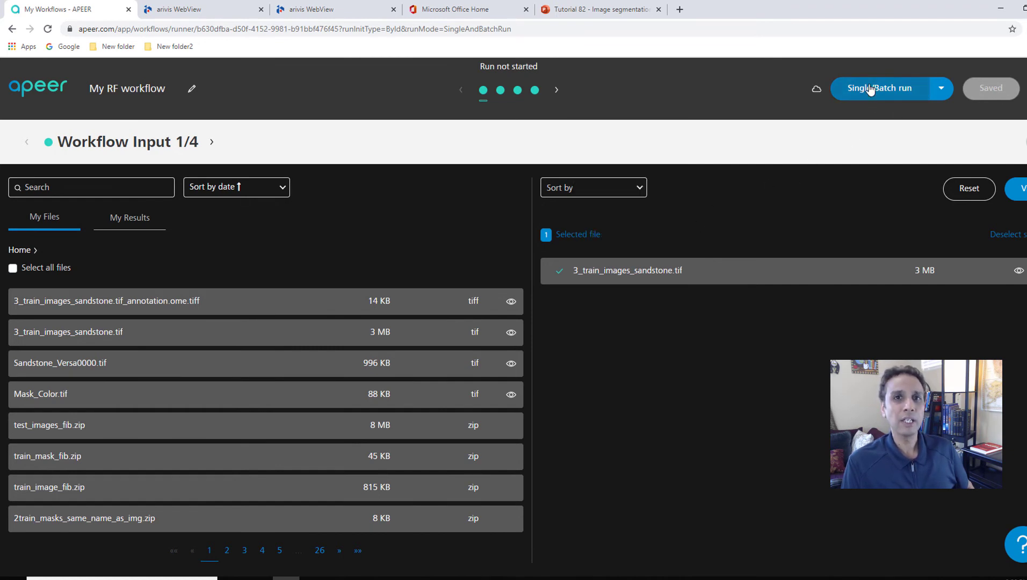
{"action": "left_click", "coordinate": [870, 90]}
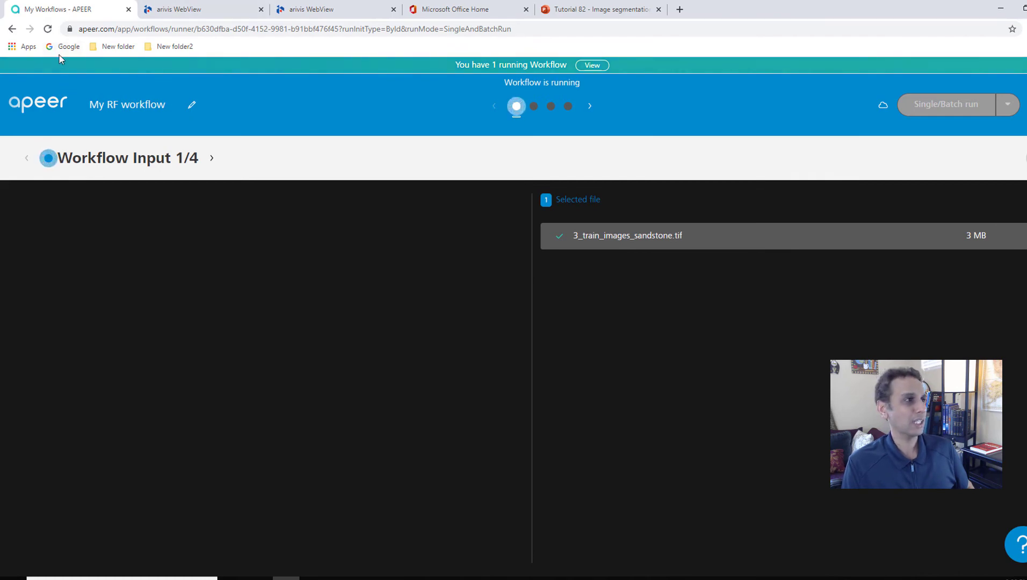
{"action": "left_click", "coordinate": [54, 104]}
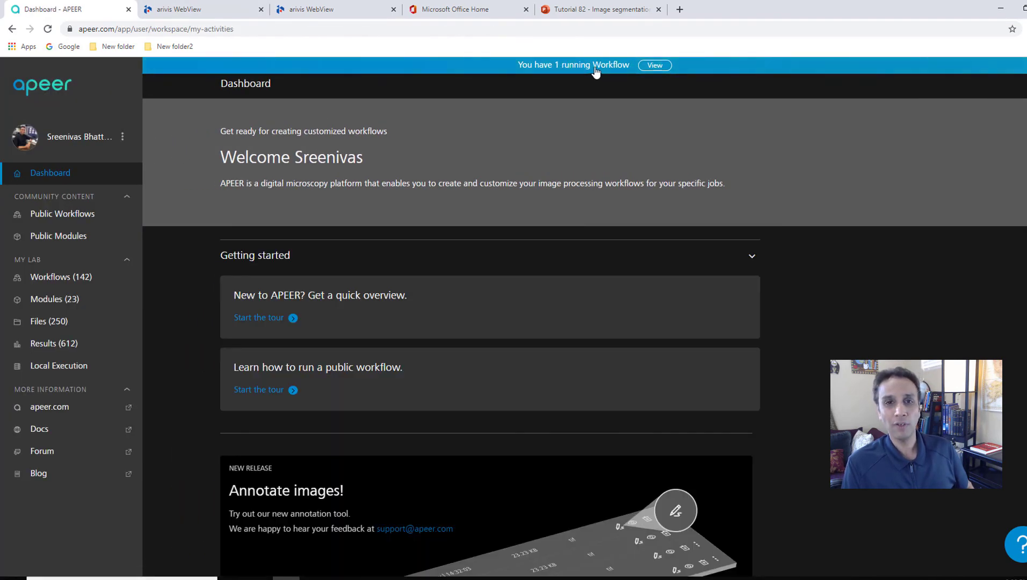
{"action": "left_click", "coordinate": [654, 65]}
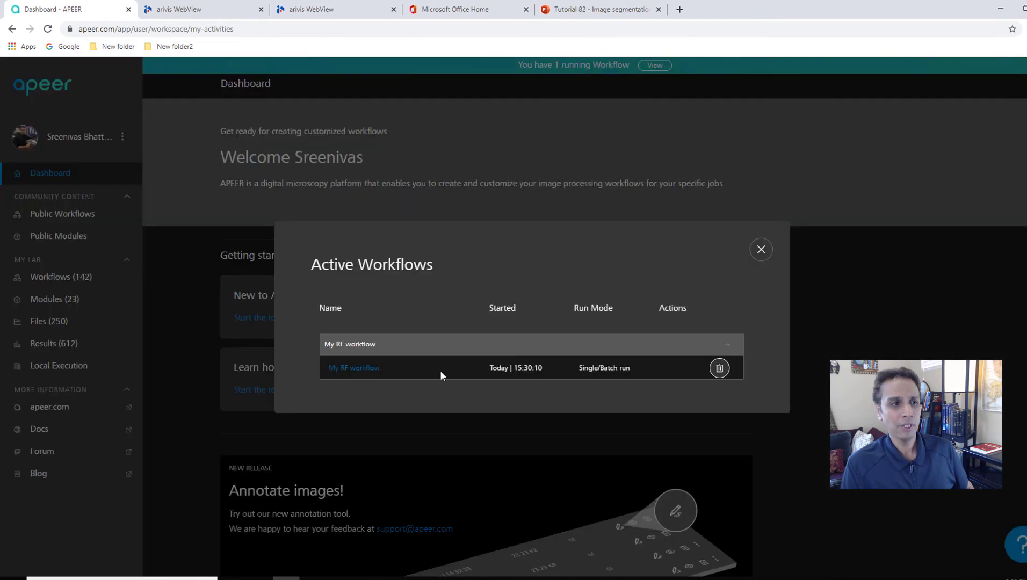
{"action": "left_click", "coordinate": [354, 368]}
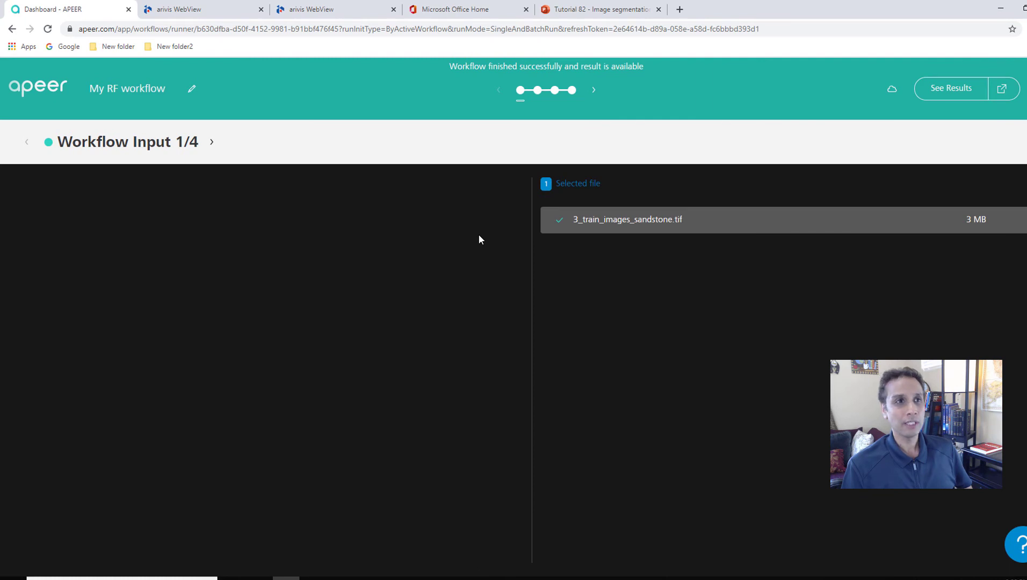
- Open My RF workflow #1 results and highlight the training image and annotation file names
{"action": "left_click", "coordinate": [949, 90]}
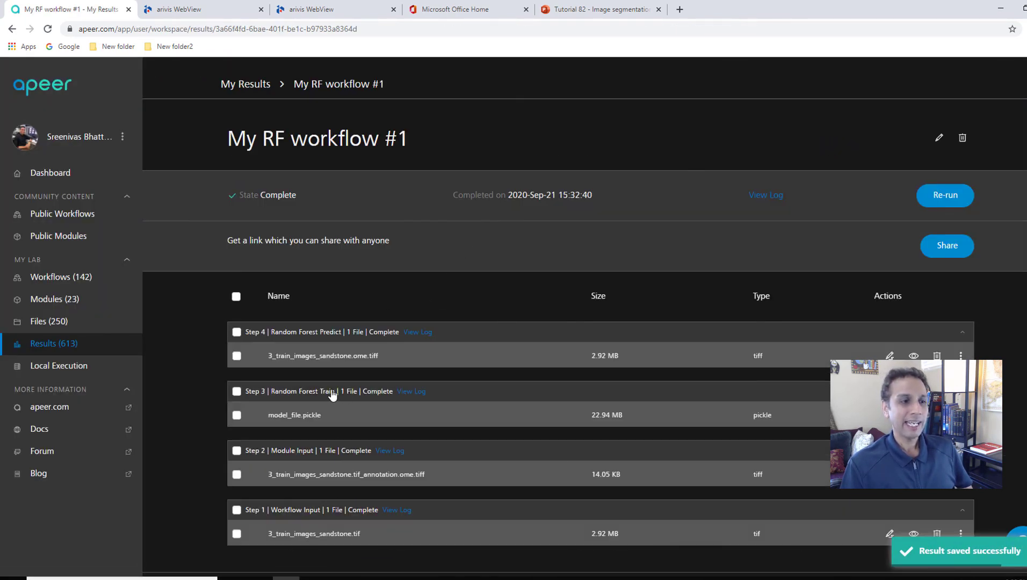
{"action": "scroll", "coordinate": [332, 394], "scroll_direction": "down", "scroll_amount": 2}
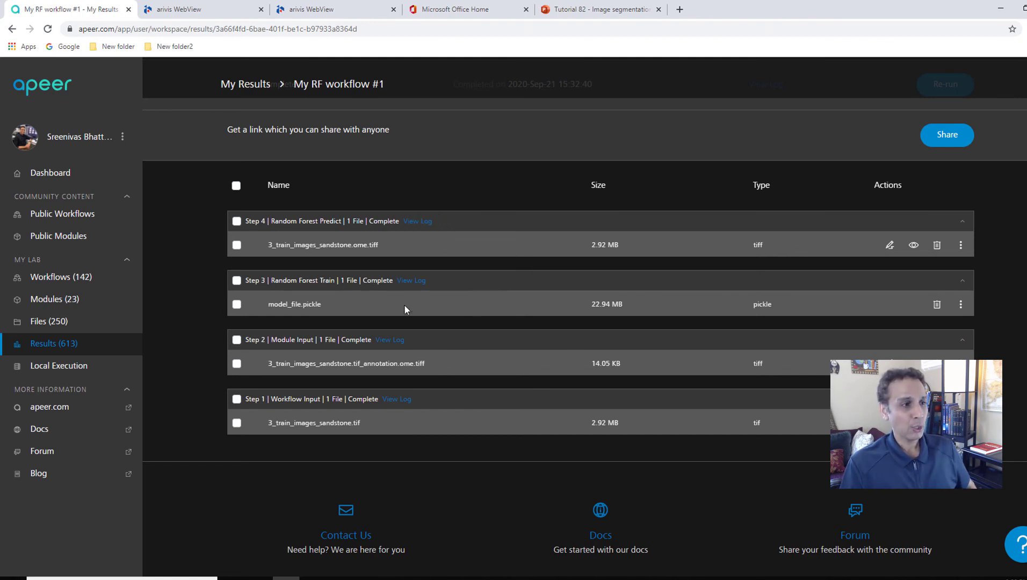
{"action": "left_click_drag", "start_coordinate": [281, 423], "coordinate": [319, 399]}
{"action": "left_click_drag", "start_coordinate": [355, 368], "coordinate": [356, 367]}
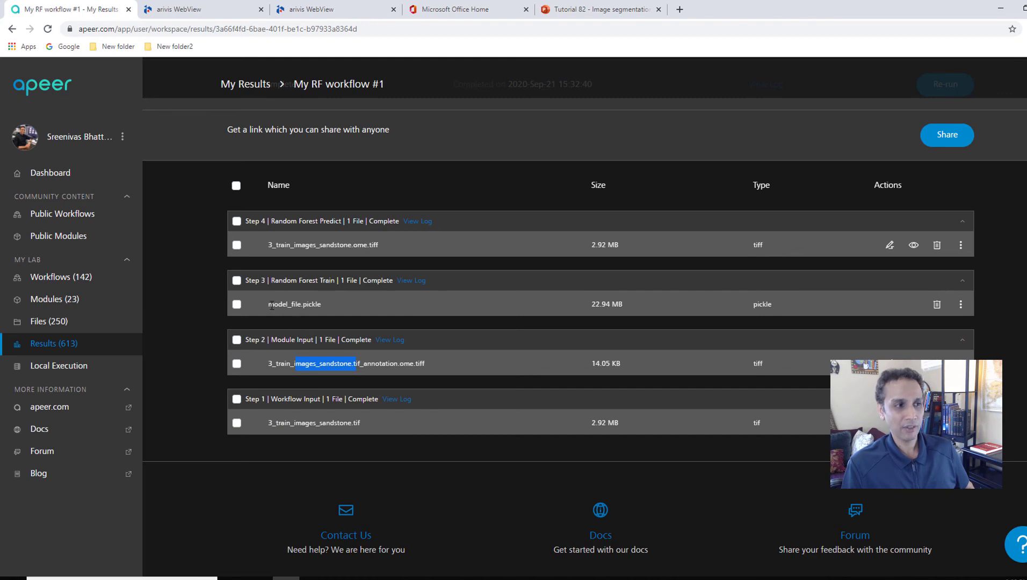
{"action": "left_click", "coordinate": [310, 304]}
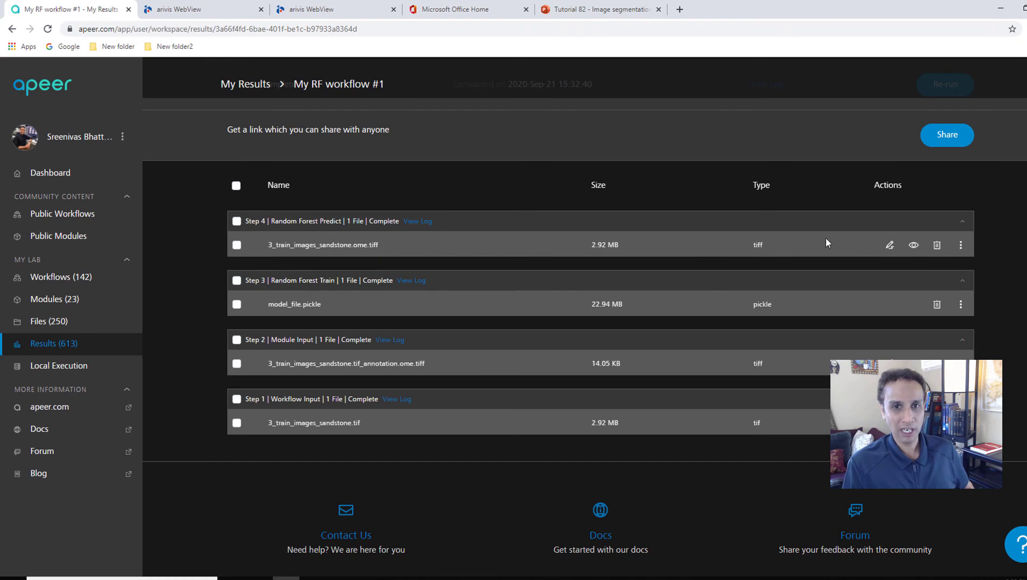
- Open the Step 4 predicted tiff in the viewer and point out its .ome.tiff output name
{"action": "left_click", "coordinate": [914, 245]}
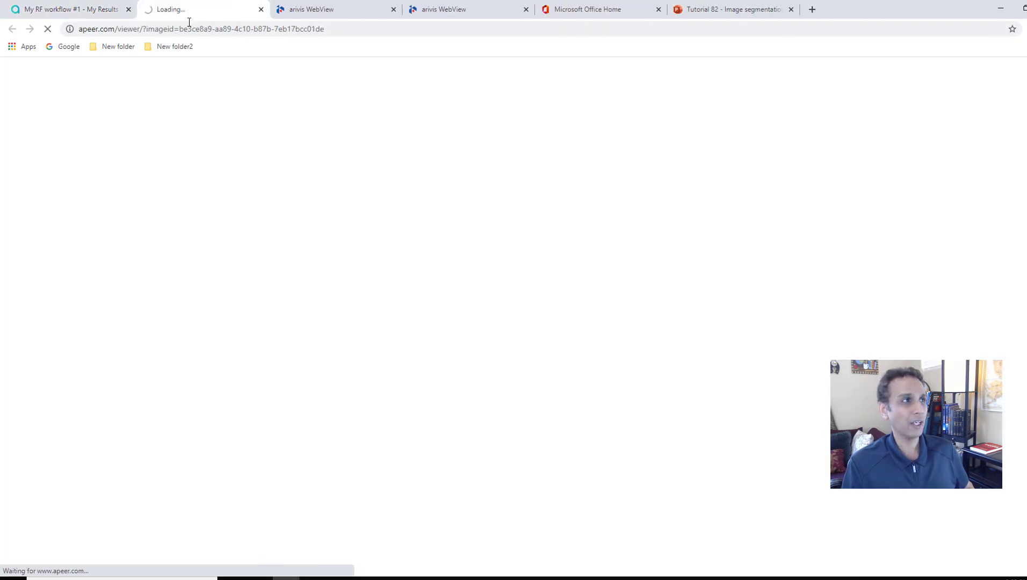
{"action": "left_click", "coordinate": [104, 10]}
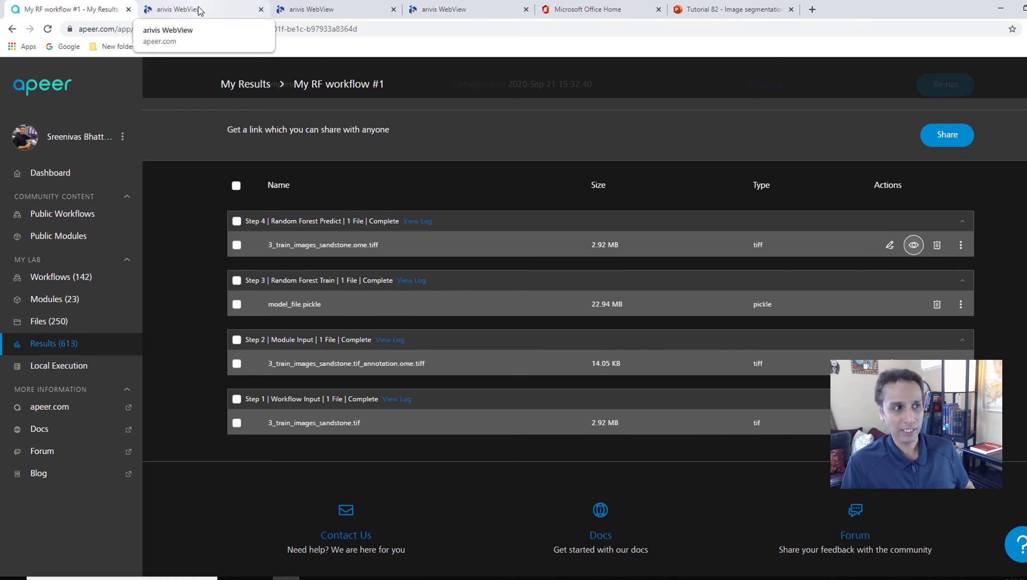
{"action": "left_click_drag", "start_coordinate": [354, 245], "coordinate": [379, 246]}
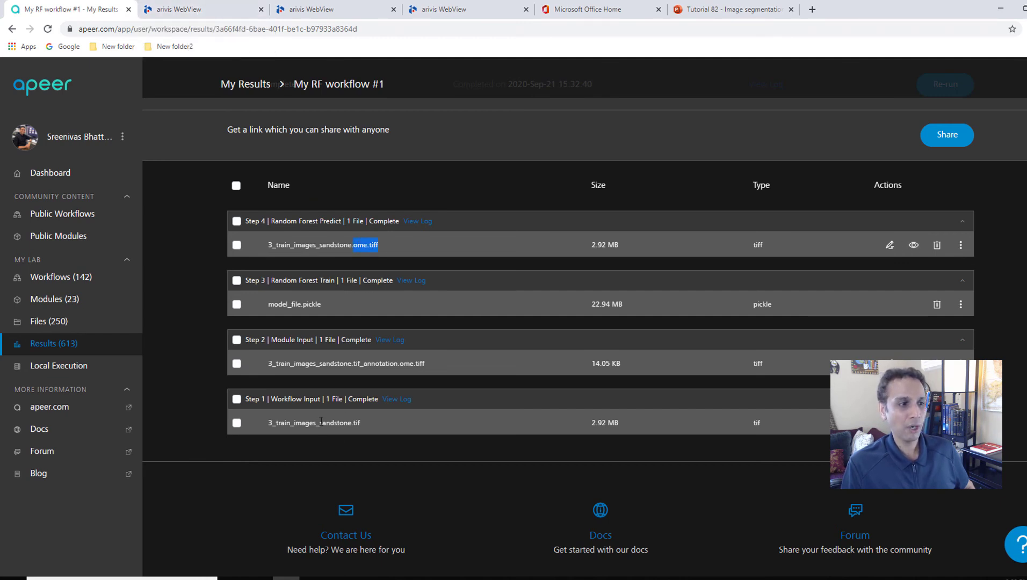
{"action": "left_click_drag", "start_coordinate": [321, 422], "coordinate": [366, 424]}
{"action": "left_click", "coordinate": [365, 425]}
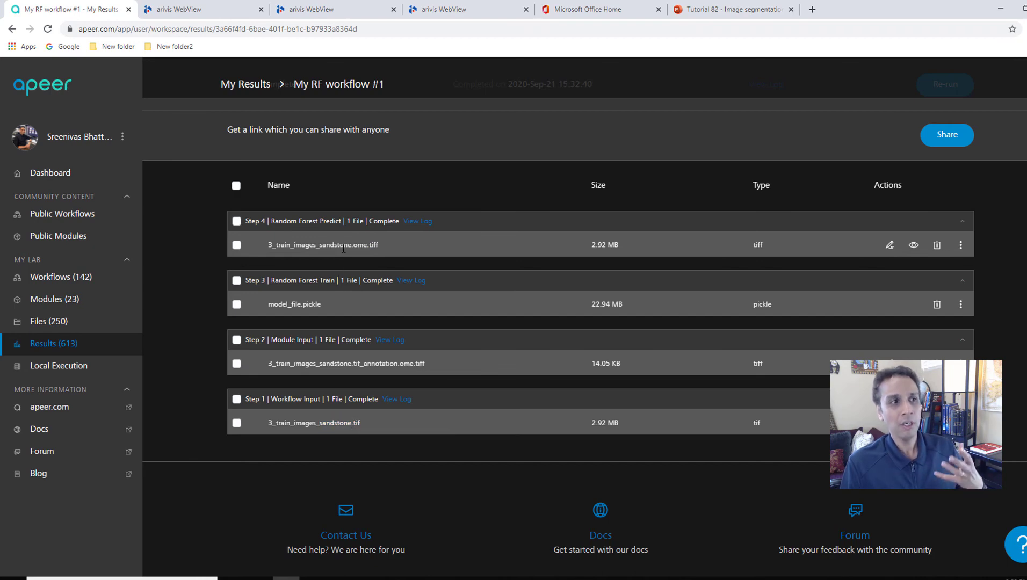
- Step through the segmented result's slices from first to third and back
{"action": "left_click", "coordinate": [205, 11]}
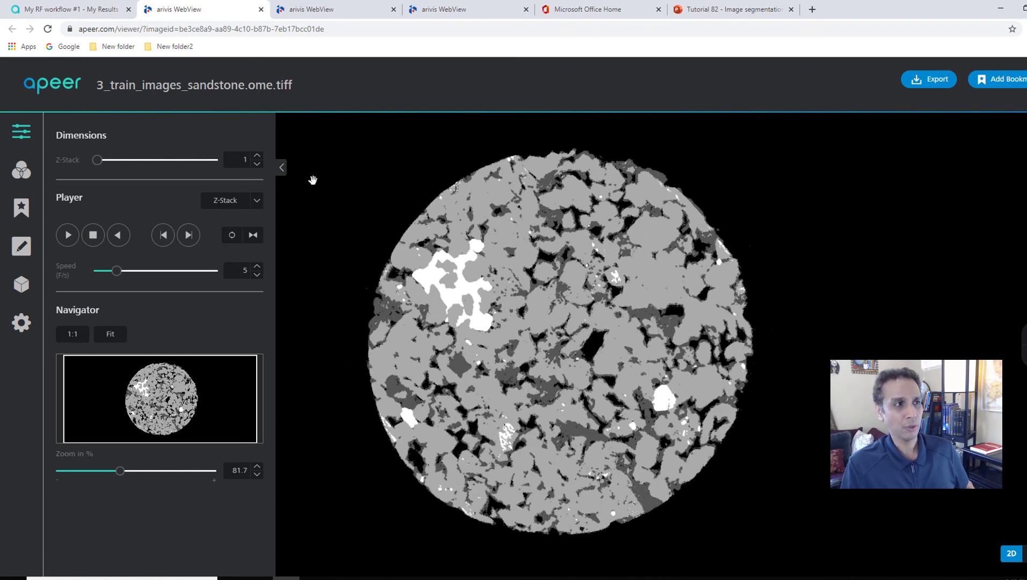
{"action": "left_click", "coordinate": [257, 157]}
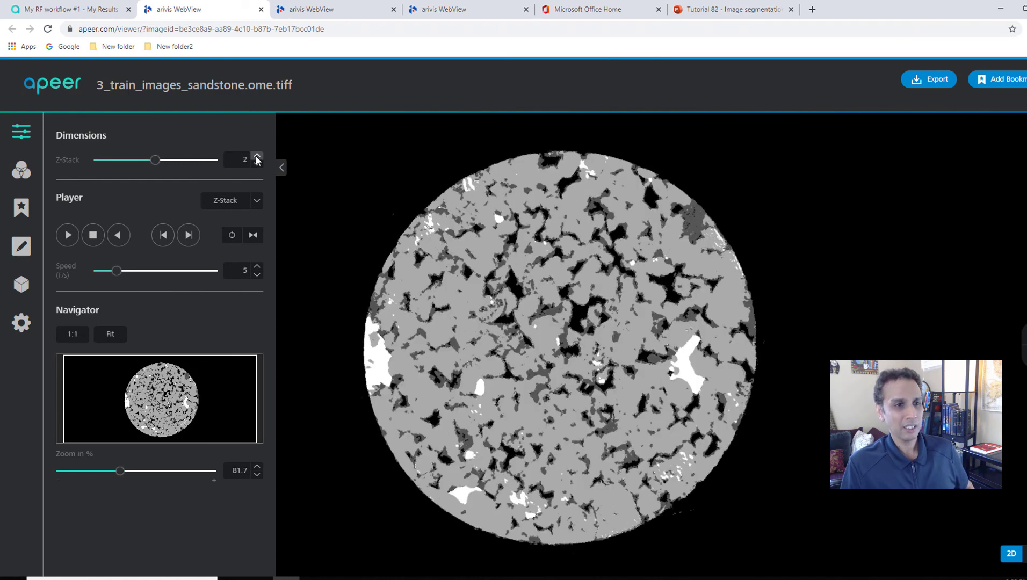
{"action": "left_click", "coordinate": [257, 157]}
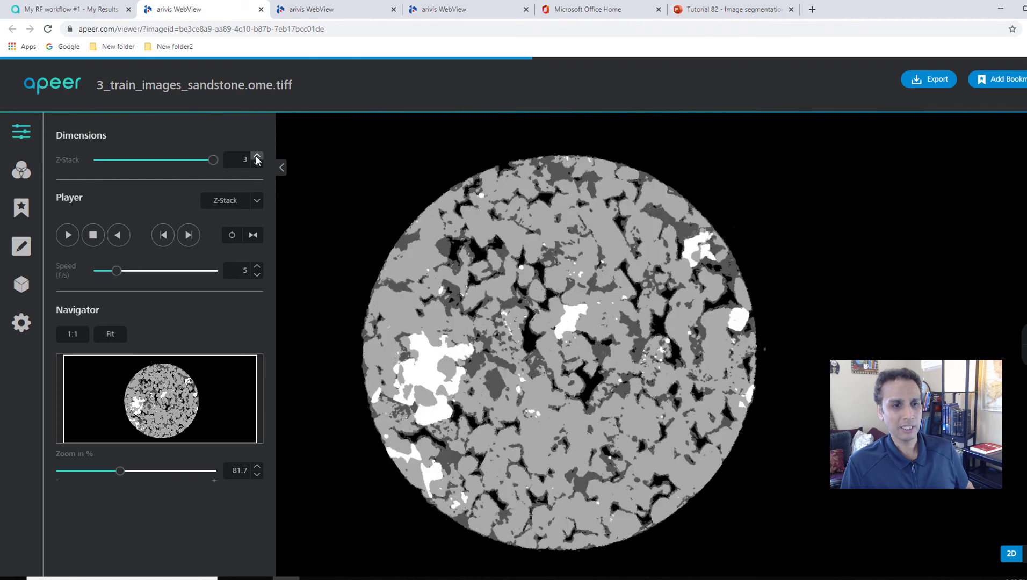
{"action": "left_click", "coordinate": [257, 164]}
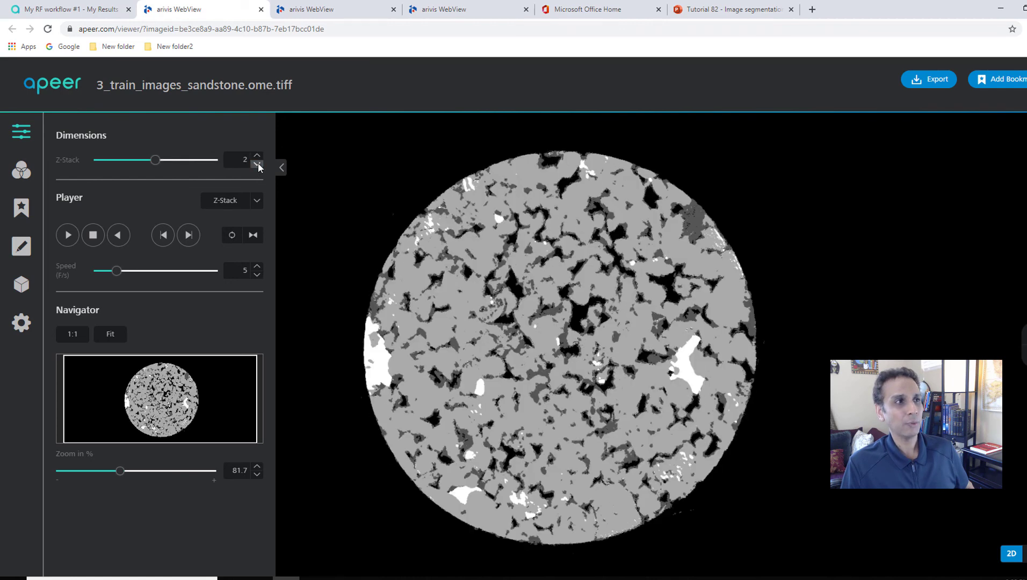
{"action": "left_click", "coordinate": [257, 164]}
- Compare the annotated original sandstone slices against the segmented result, then return to results
{"action": "left_click", "coordinate": [316, 12]}
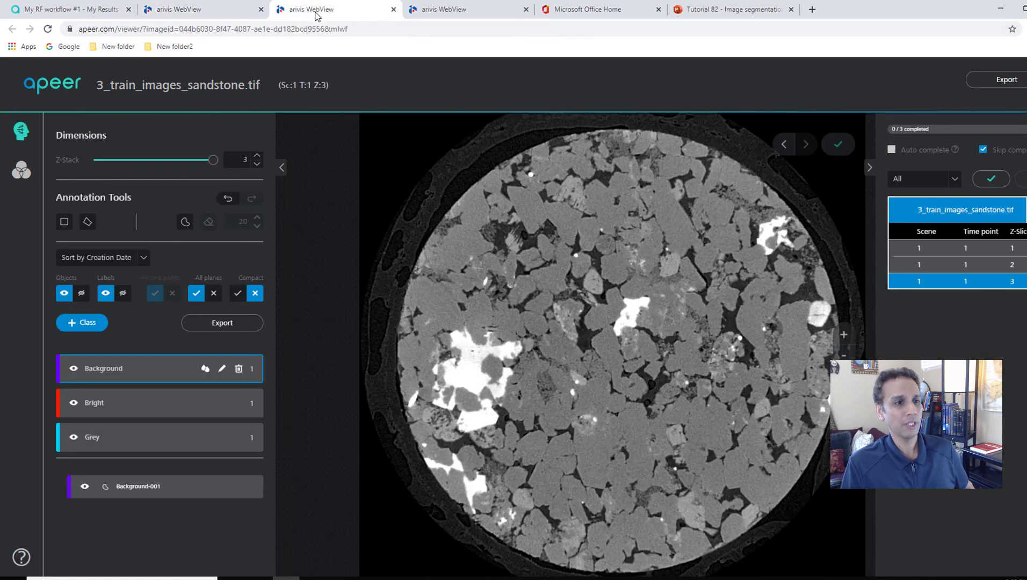
{"action": "left_click", "coordinate": [257, 164]}
{"action": "left_click", "coordinate": [259, 164]}
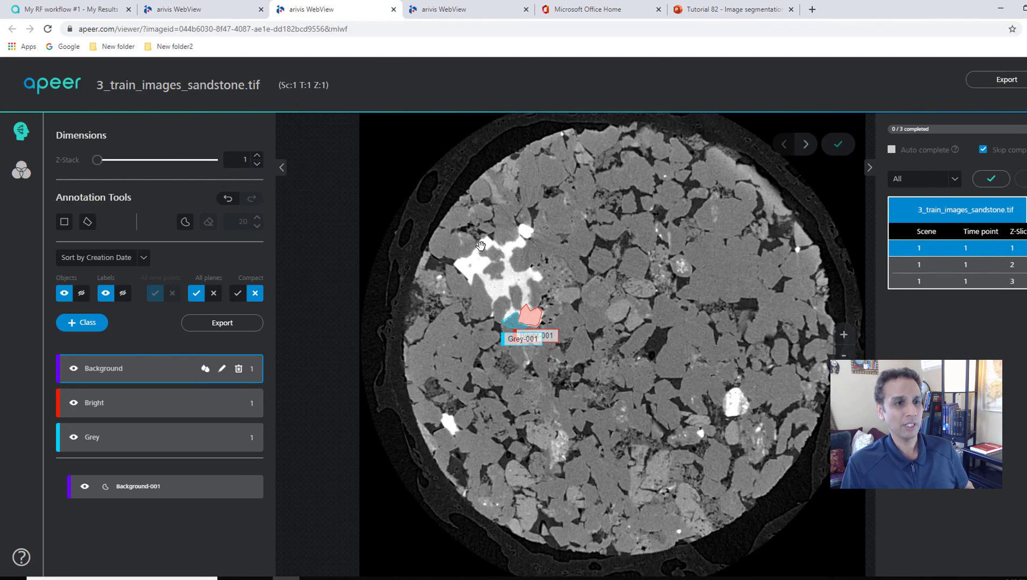
{"action": "left_click", "coordinate": [225, 8]}
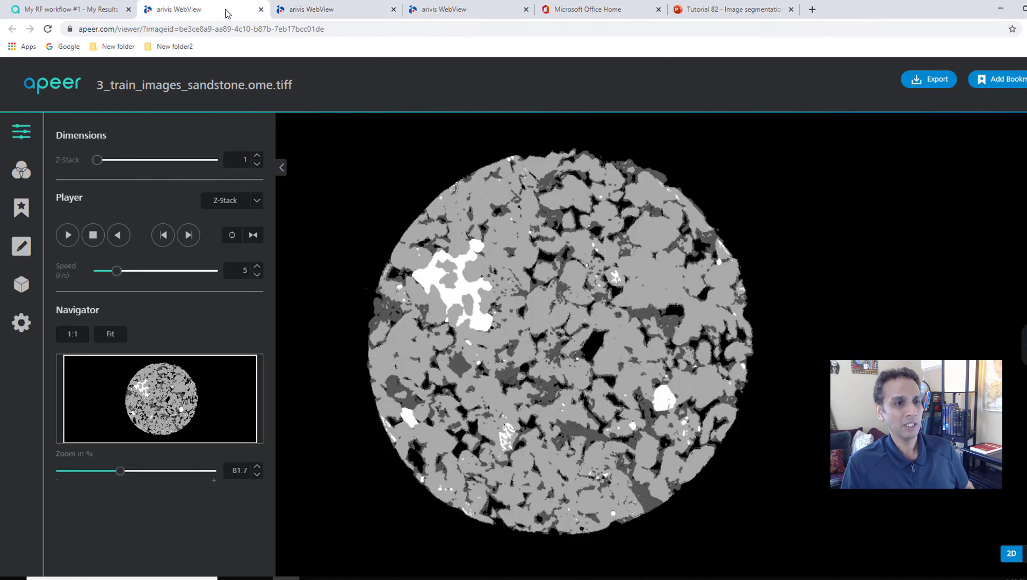
{"action": "left_click", "coordinate": [333, 8]}
{"action": "left_click", "coordinate": [231, 10]}
{"action": "left_click", "coordinate": [301, 9]}
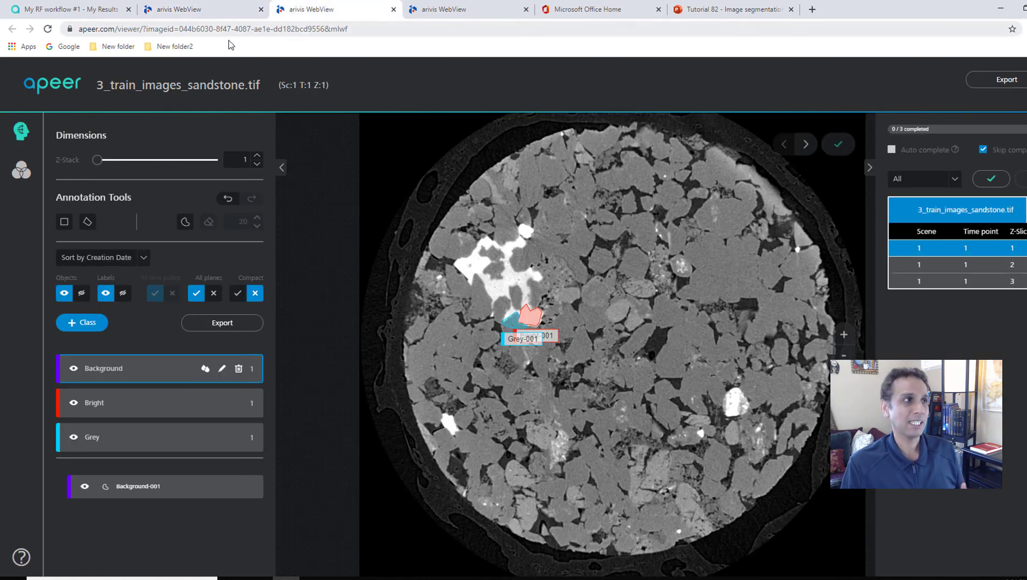
{"action": "left_click", "coordinate": [76, 9]}
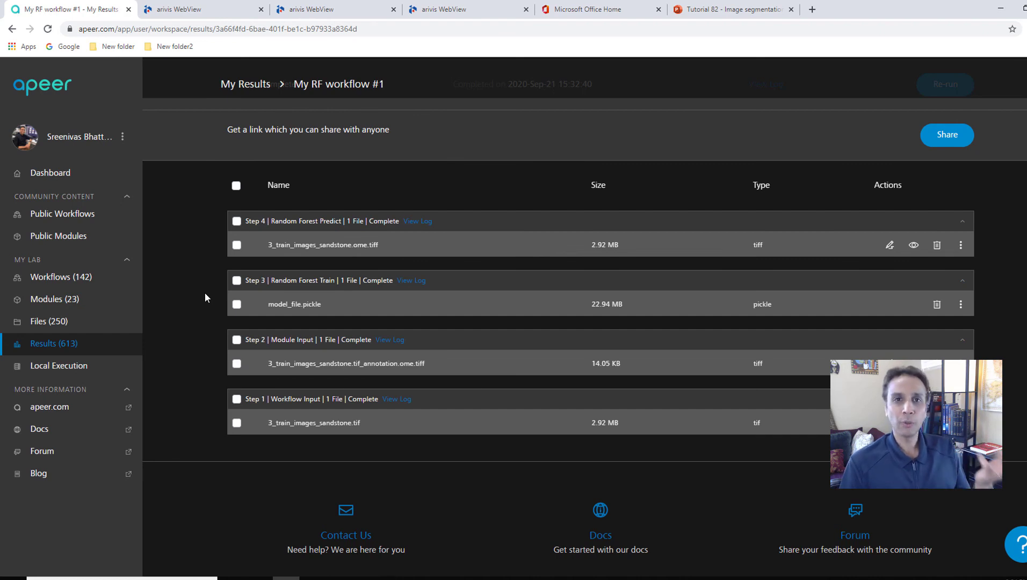
- Scroll through the Public Modules catalogue
{"action": "left_click", "coordinate": [52, 242]}
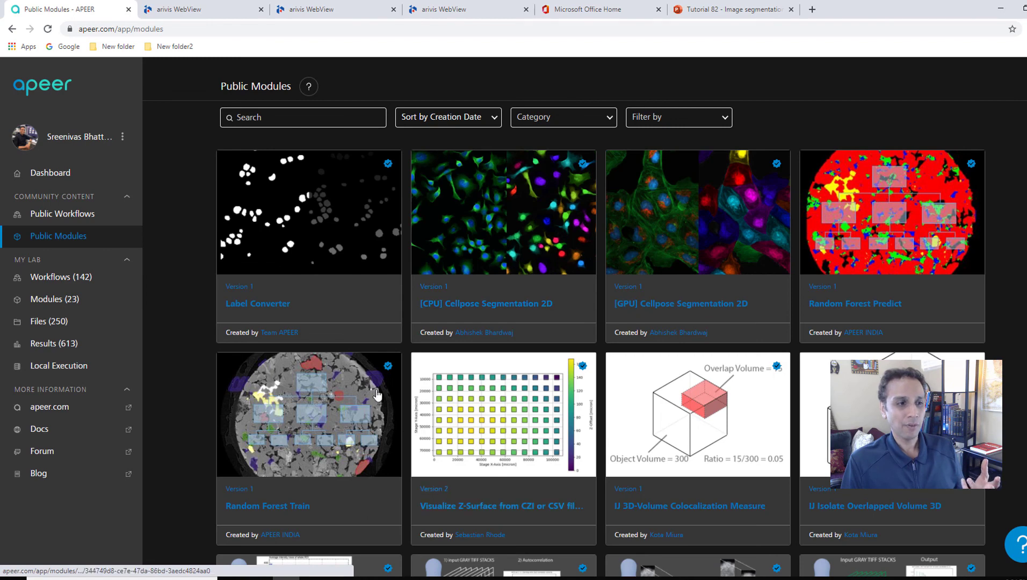
{"action": "scroll", "coordinate": [720, 387], "scroll_direction": "down", "scroll_amount": 2}
{"action": "scroll", "coordinate": [721, 388], "scroll_direction": "down", "scroll_amount": 2}
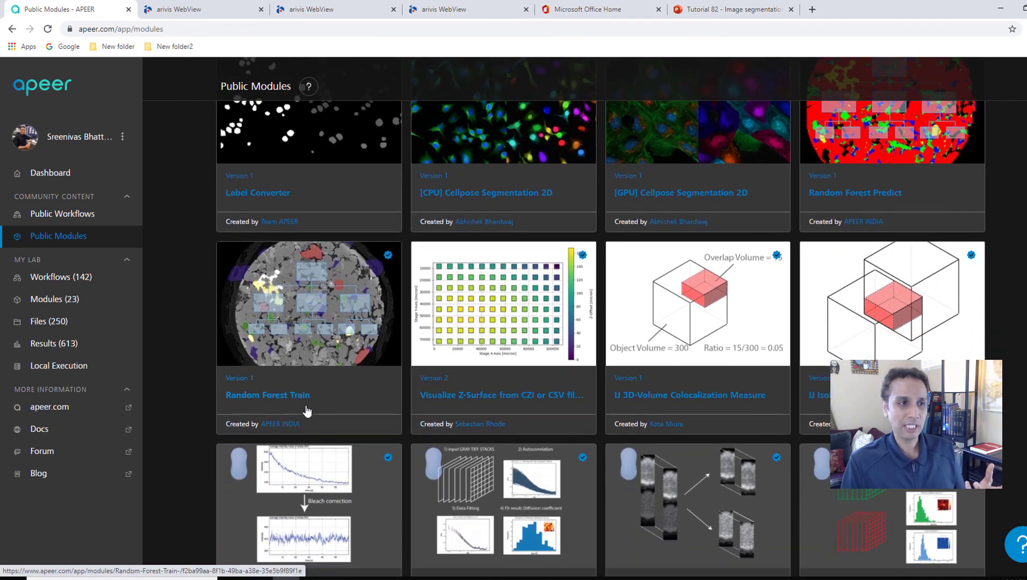
{"action": "scroll", "coordinate": [657, 226], "scroll_direction": "up", "scroll_amount": 3}
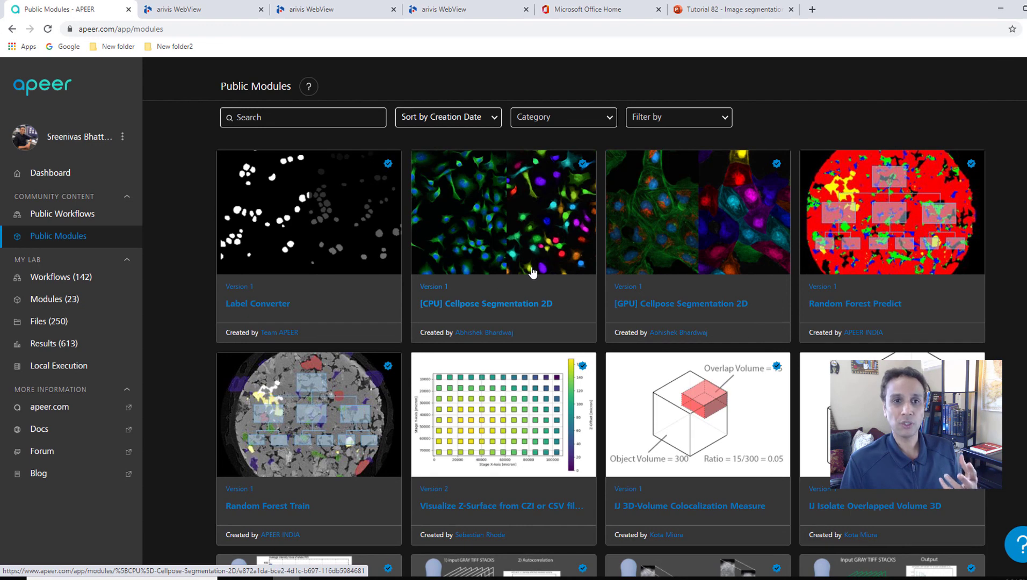
- Read the Random Forest Train module's description and recommended workflow, then go back
{"action": "left_click", "coordinate": [328, 431]}
{"action": "scroll", "coordinate": [500, 373], "scroll_direction": "down", "scroll_amount": 10}
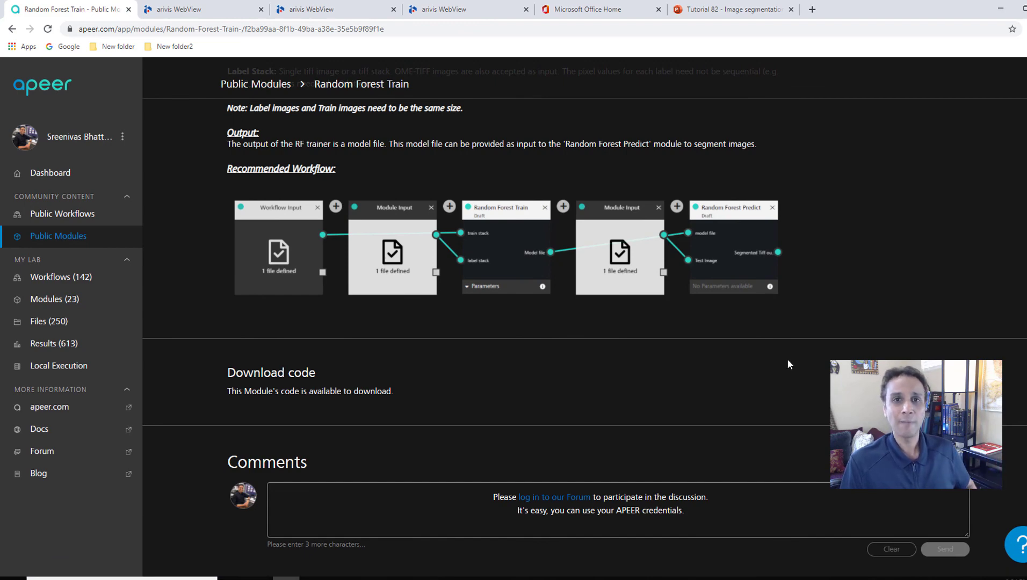
{"action": "scroll", "coordinate": [779, 329], "scroll_direction": "up", "scroll_amount": 5}
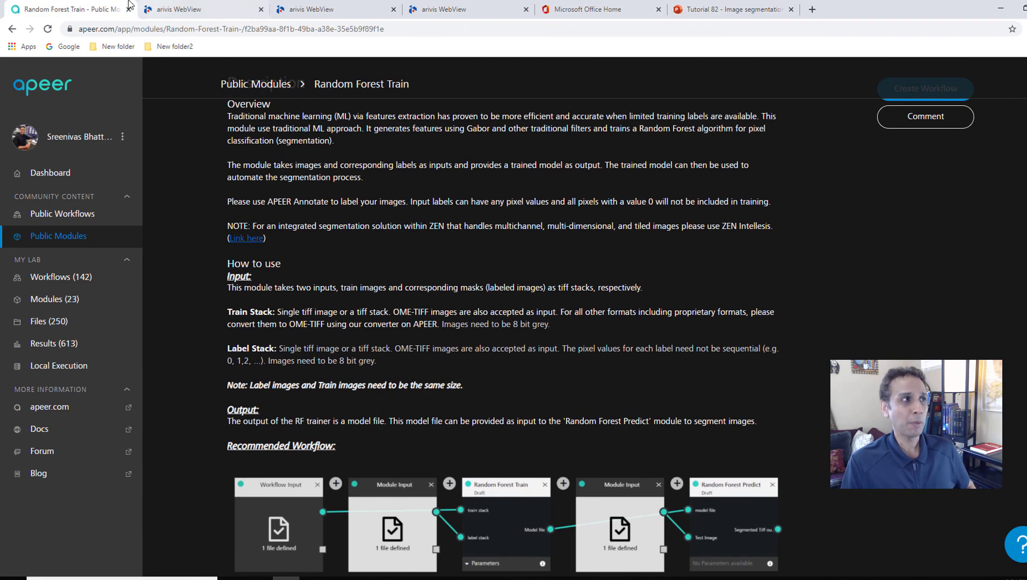
{"action": "left_click", "coordinate": [12, 30]}
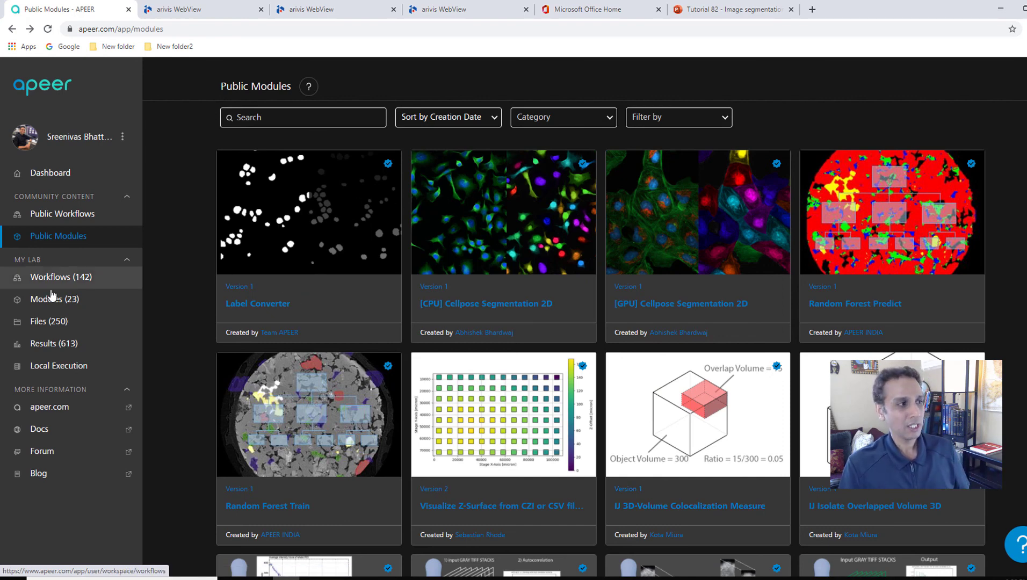
- Show My Modules and browse personal modules such as [PREDICTOR] DL Image Sorter
{"action": "left_click", "coordinate": [50, 299]}
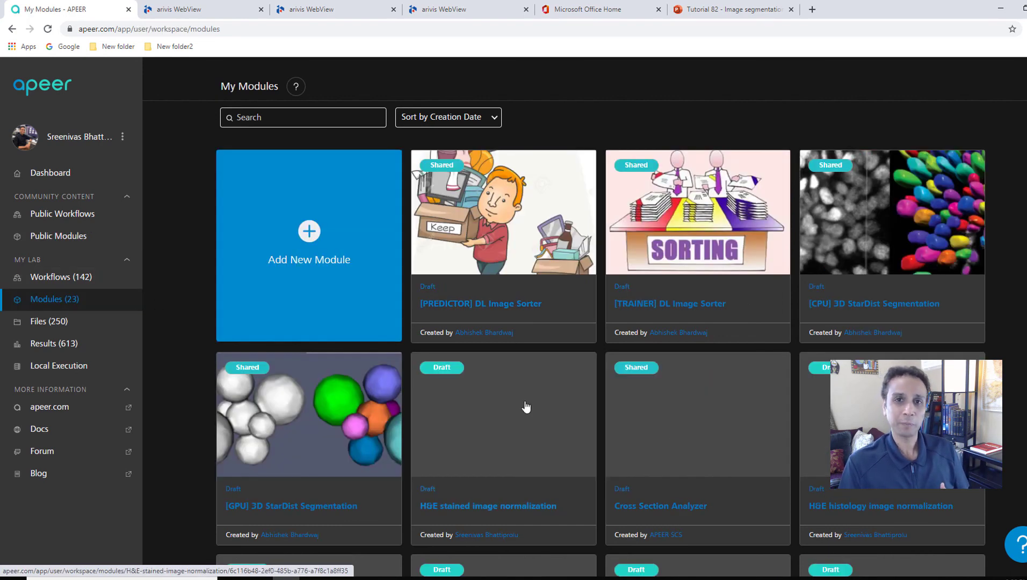
{"action": "scroll", "coordinate": [526, 406], "scroll_direction": "down", "scroll_amount": 5}
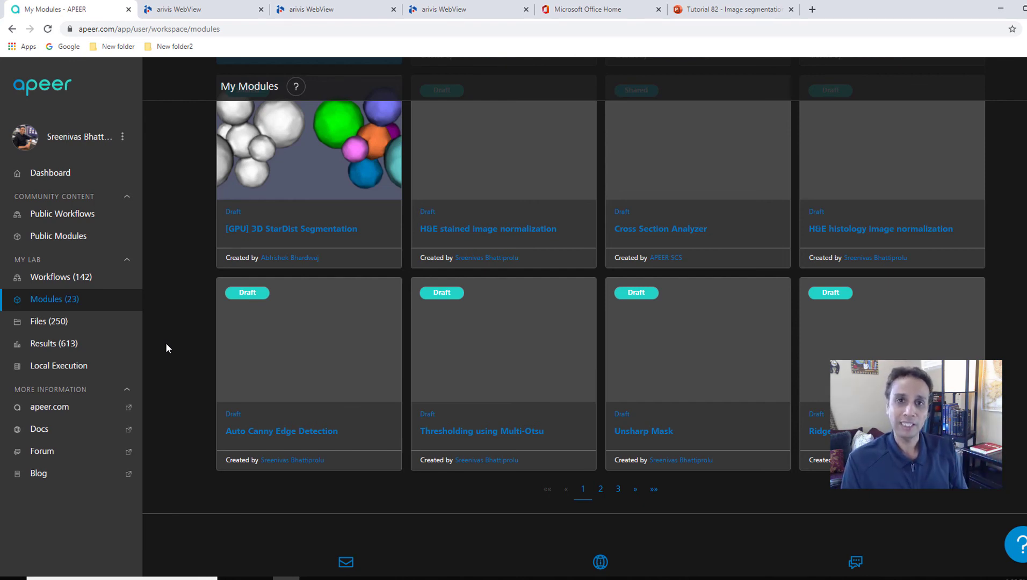
{"action": "scroll", "coordinate": [166, 344], "scroll_direction": "up", "scroll_amount": 5}
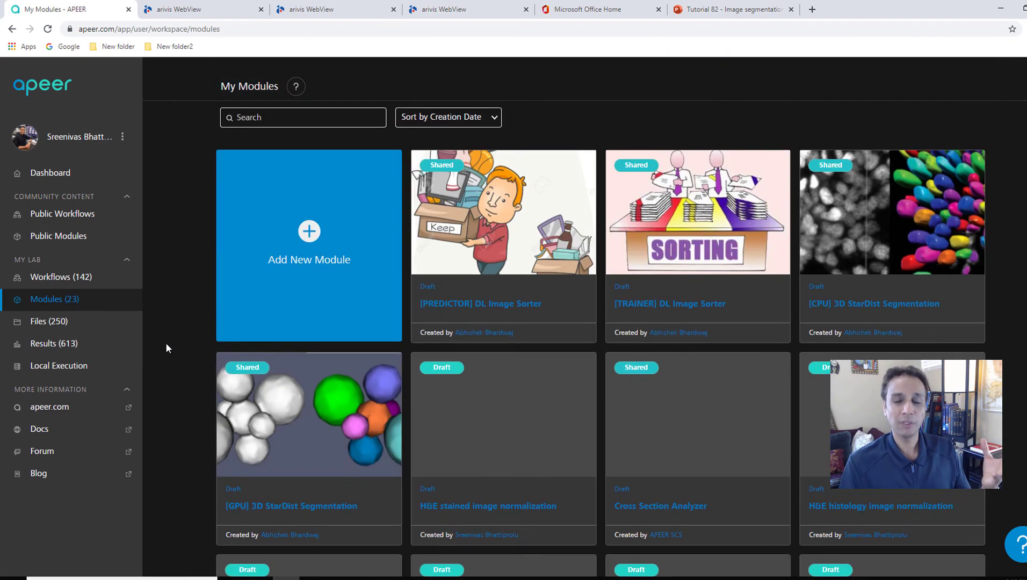